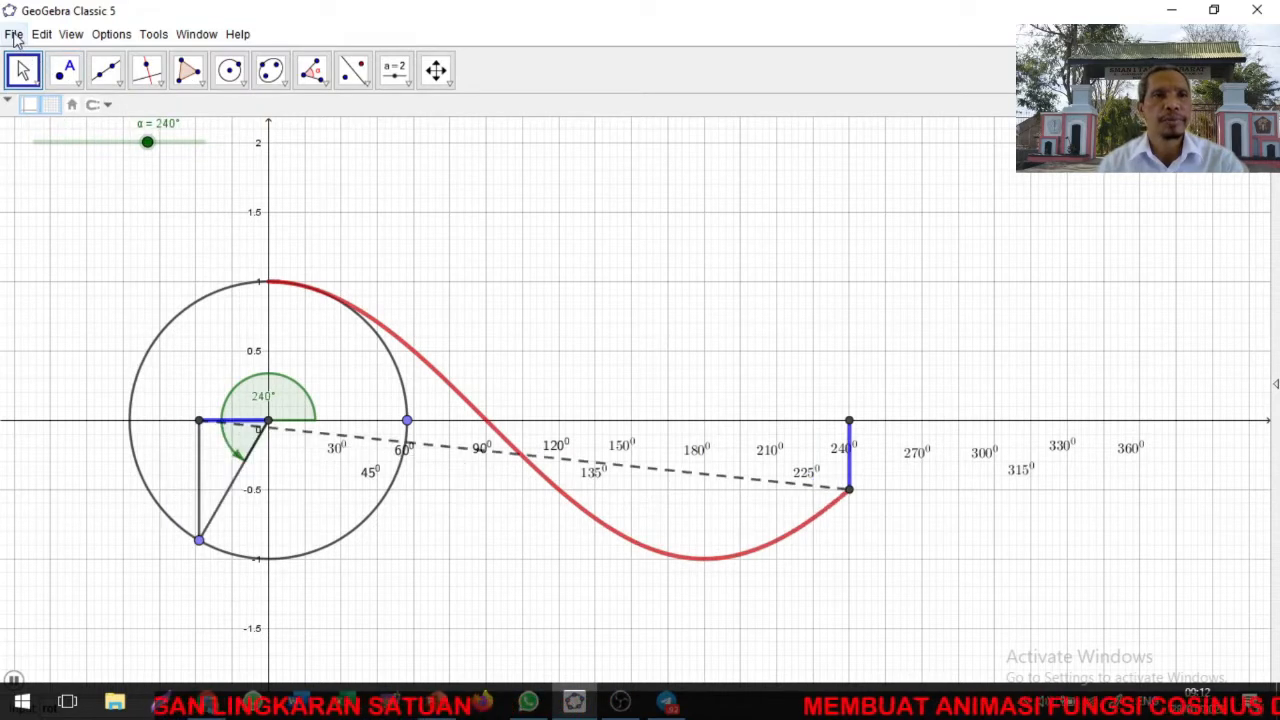
Start a new blank construction and show the Algebra view beside the graphics area.
{"action": "left_click", "coordinate": [14, 36]}
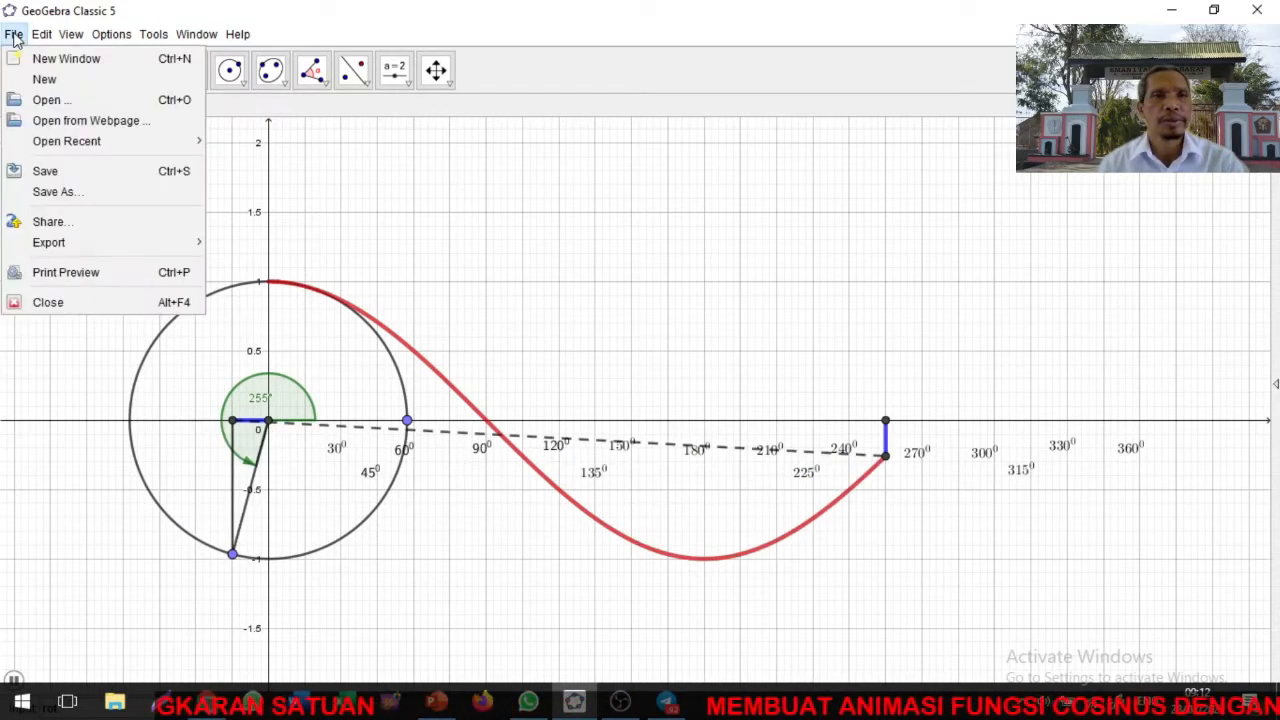
{"action": "left_click", "coordinate": [44, 79]}
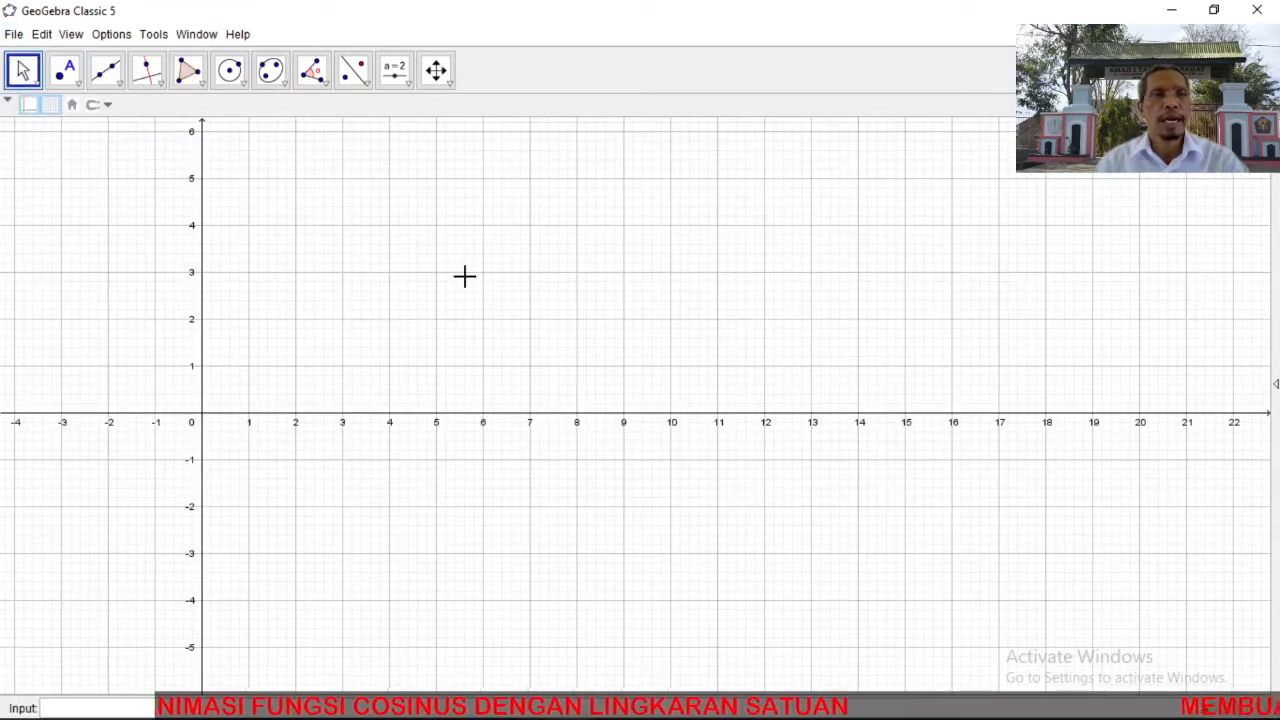
{"action": "left_click", "coordinate": [71, 38]}
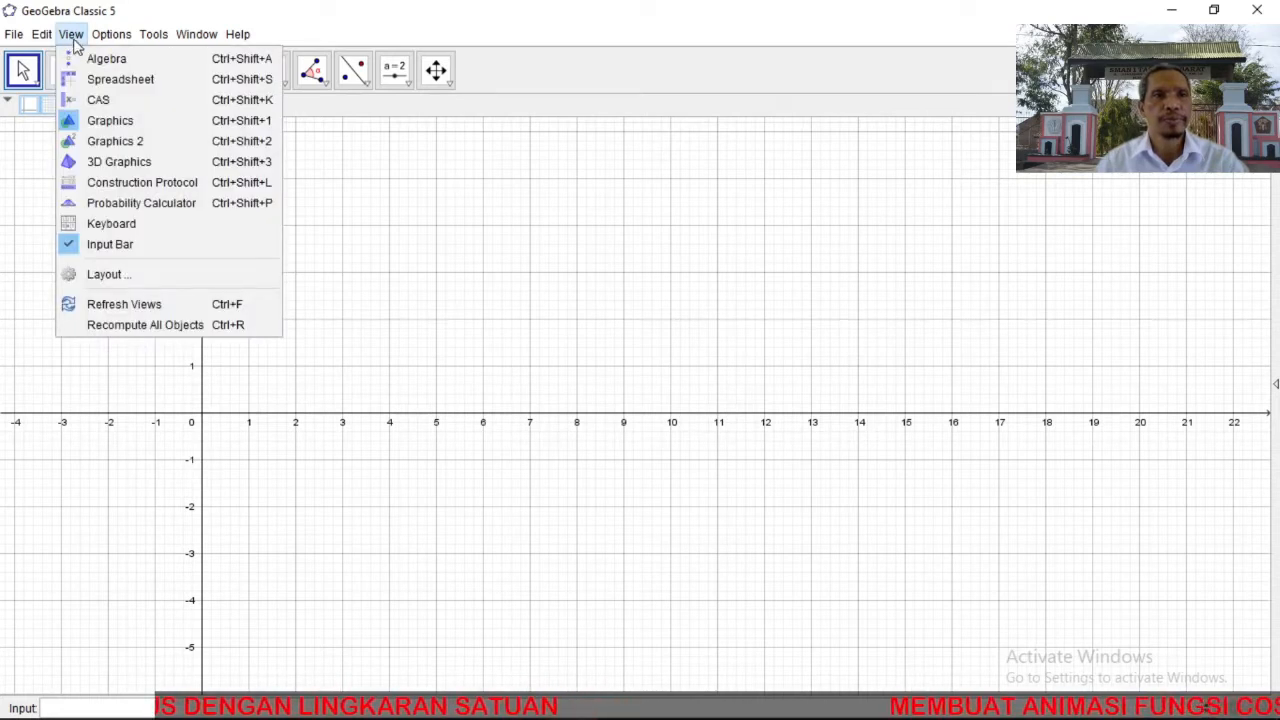
{"action": "left_click", "coordinate": [104, 60]}
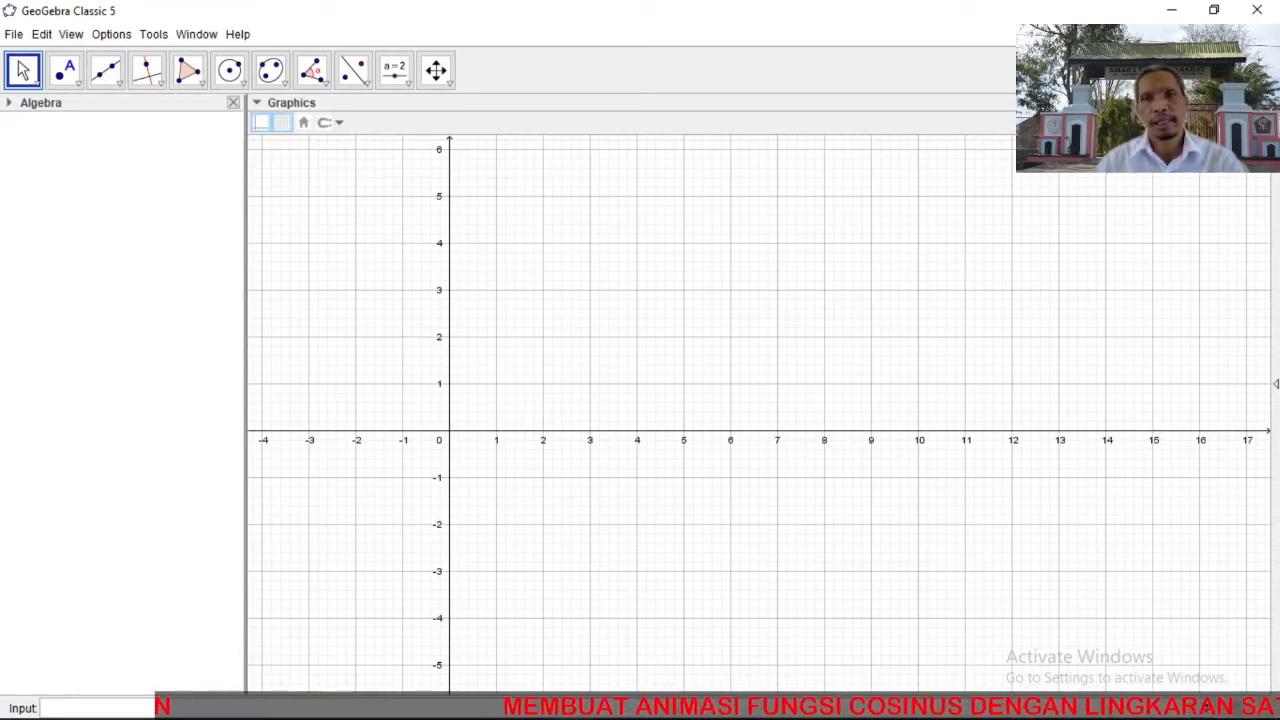
Open the advanced graphics preferences, clear the x-axis tick distance and hide the x-axis numbers.
{"action": "left_click", "coordinate": [1257, 82]}
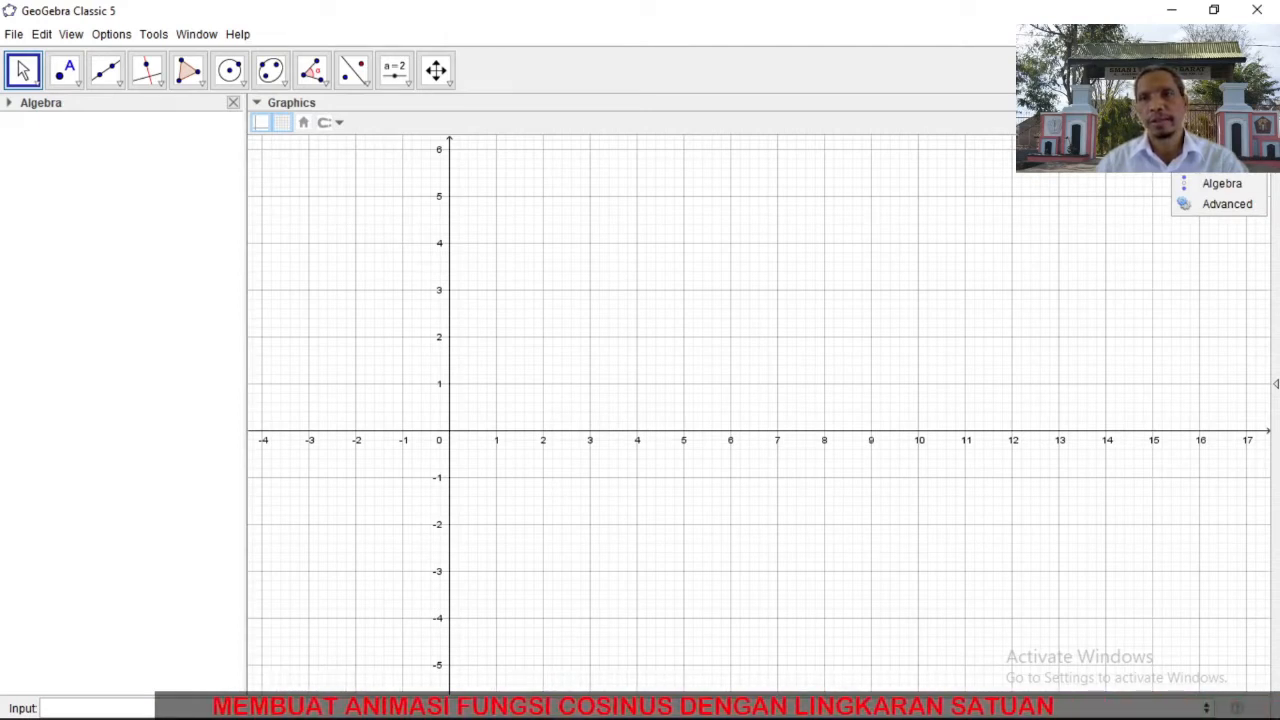
{"action": "left_click", "coordinate": [1222, 121]}
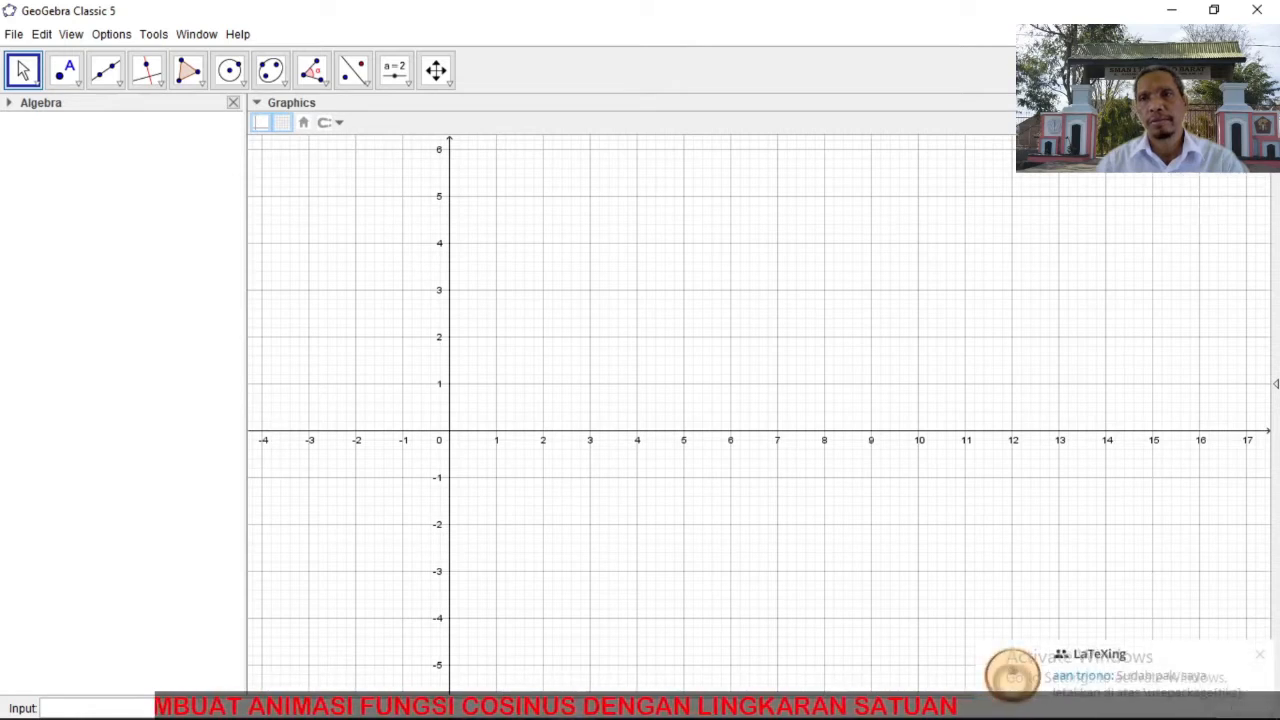
{"action": "left_click", "coordinate": [1257, 81]}
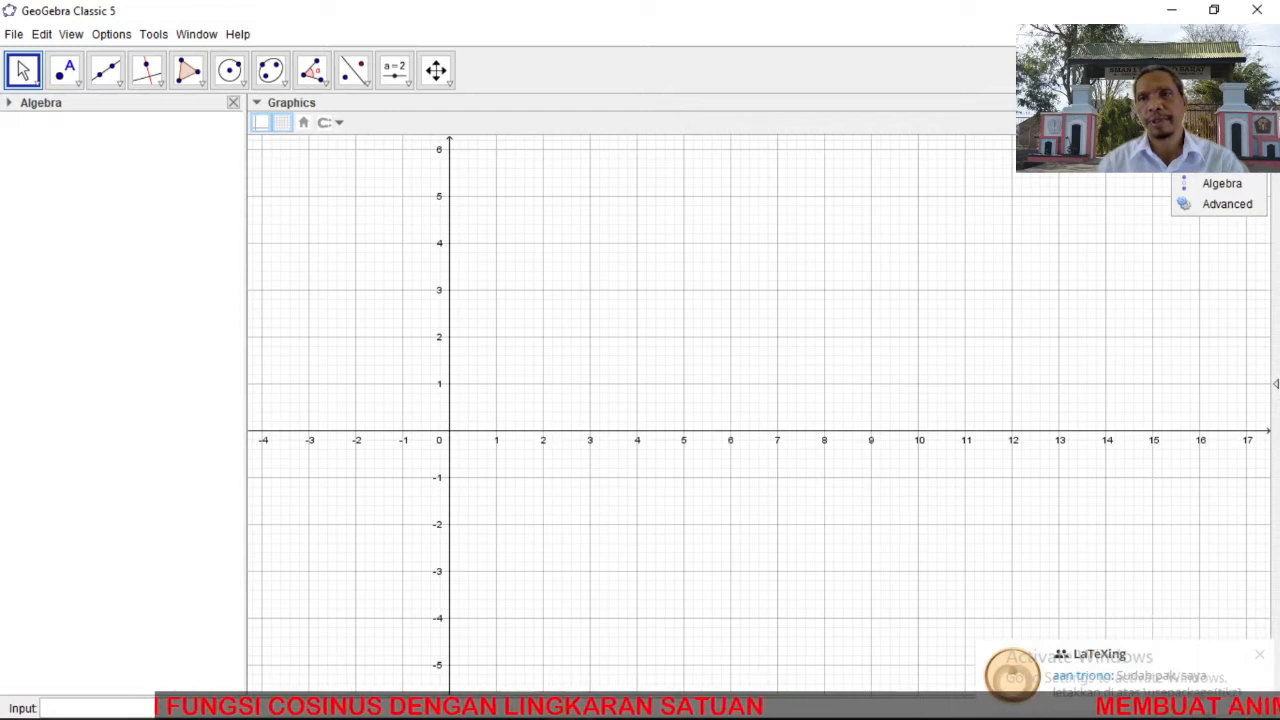
{"action": "left_click", "coordinate": [1227, 203]}
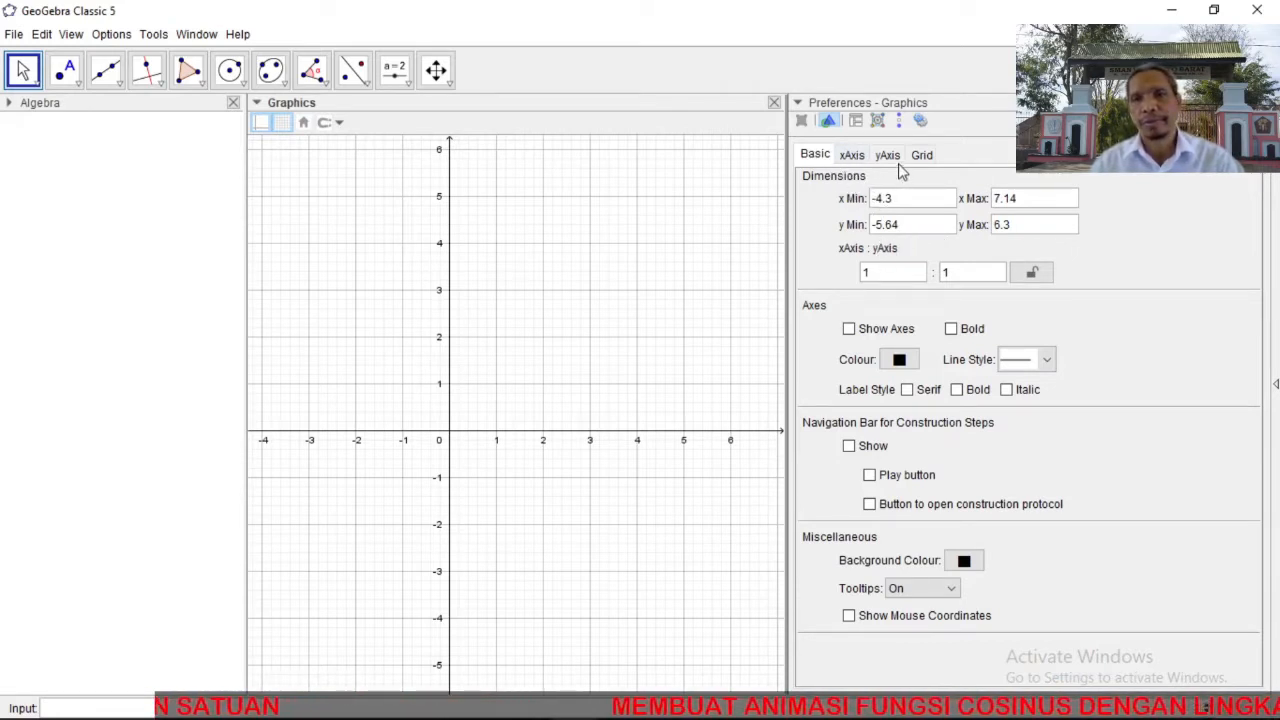
{"action": "left_click", "coordinate": [853, 160]}
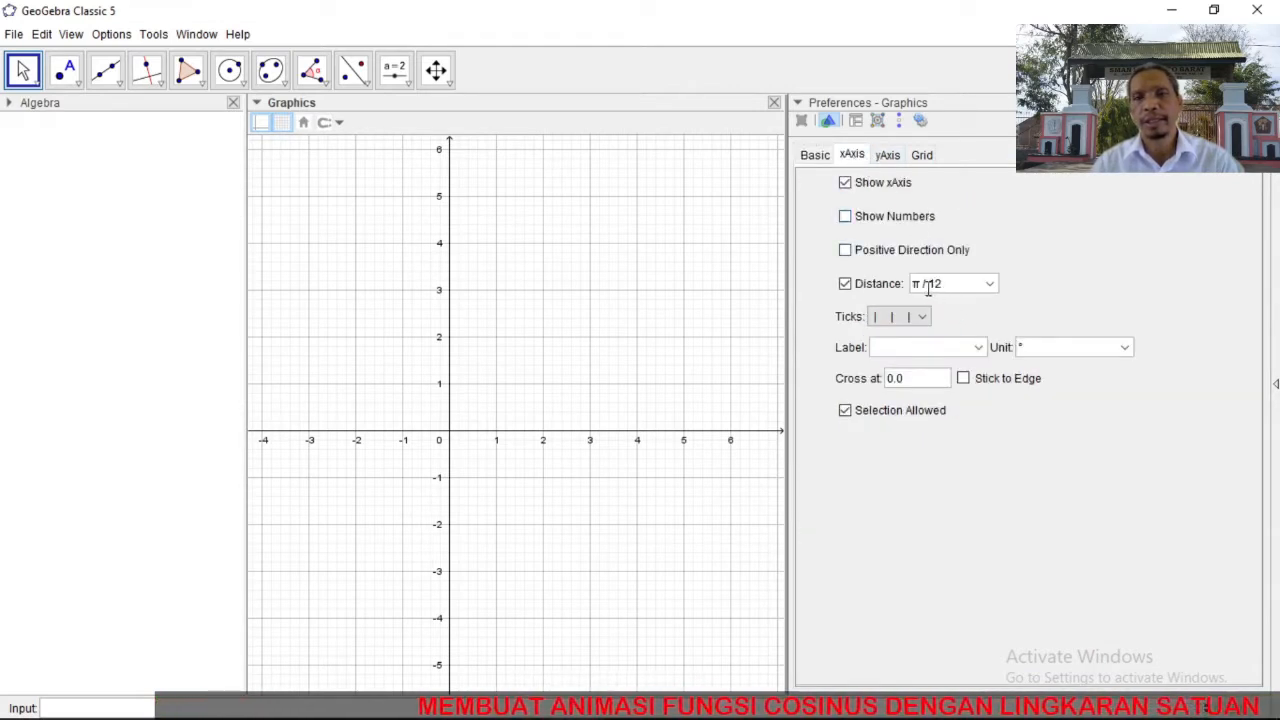
{"action": "left_click", "coordinate": [845, 284]}
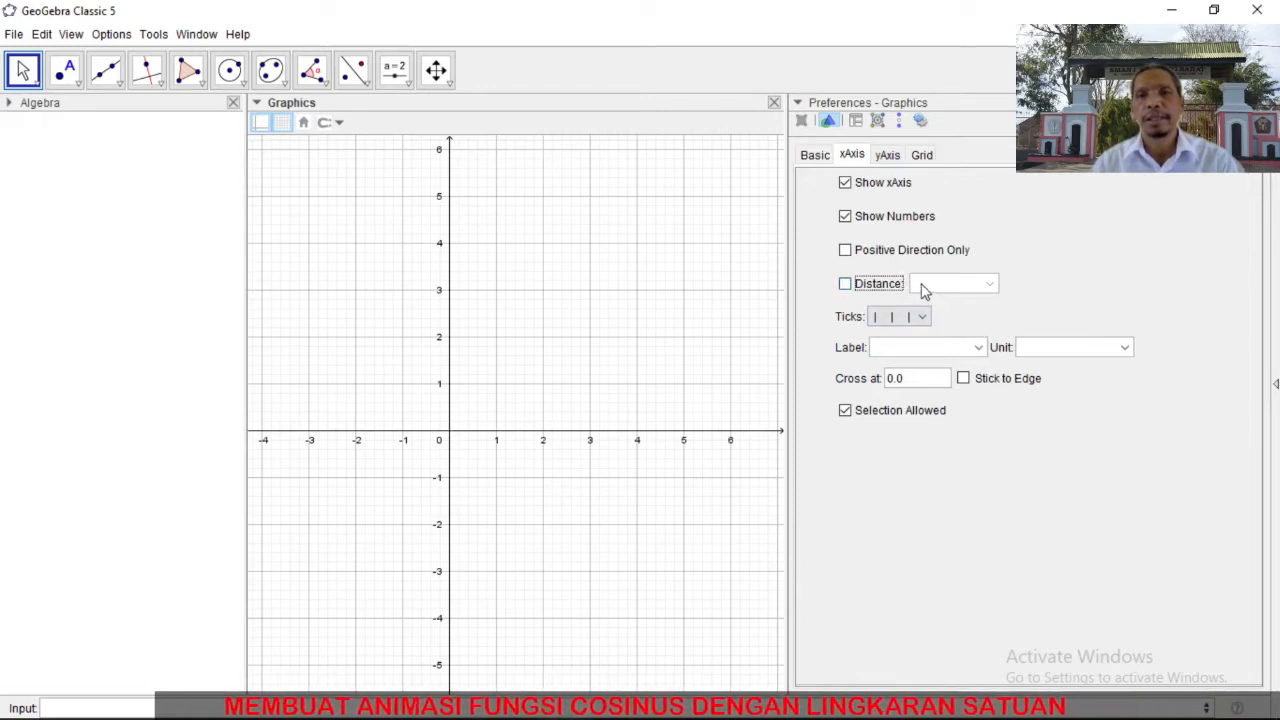
{"action": "left_click", "coordinate": [846, 220]}
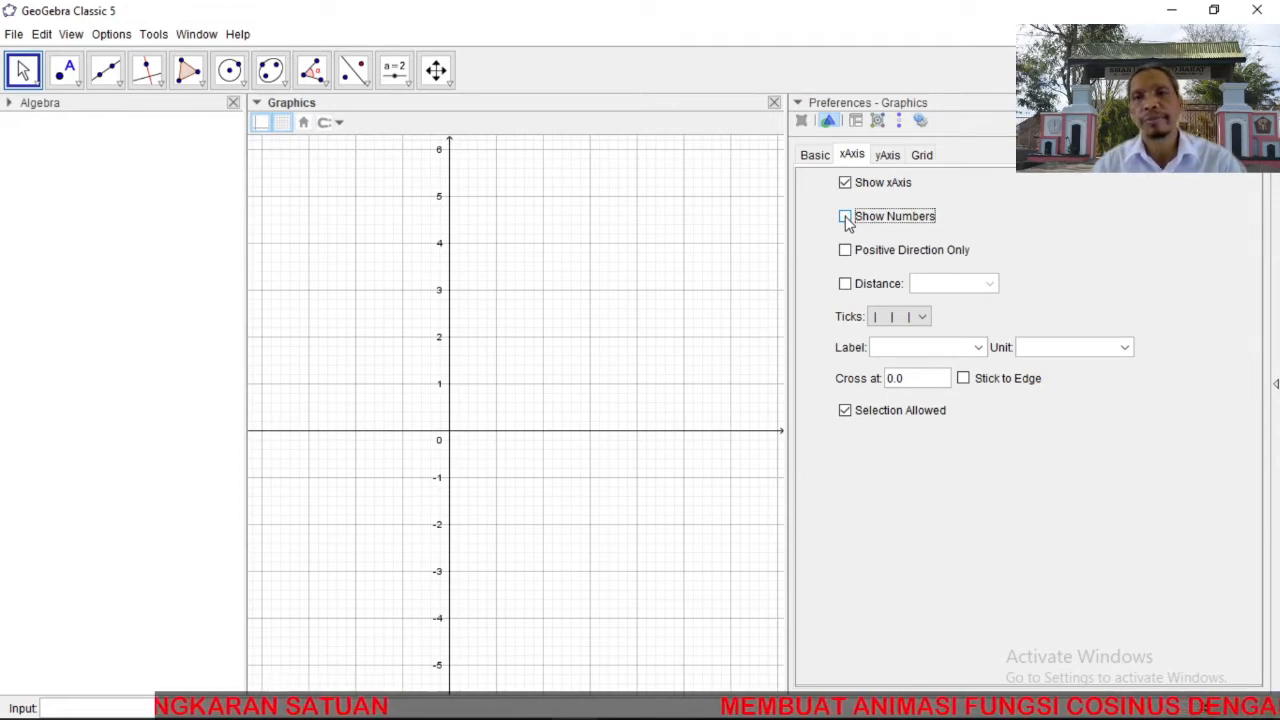
Set the x-axis tick distance to π/12 and its unit to π, and close the preferences.
{"action": "left_click", "coordinate": [846, 285]}
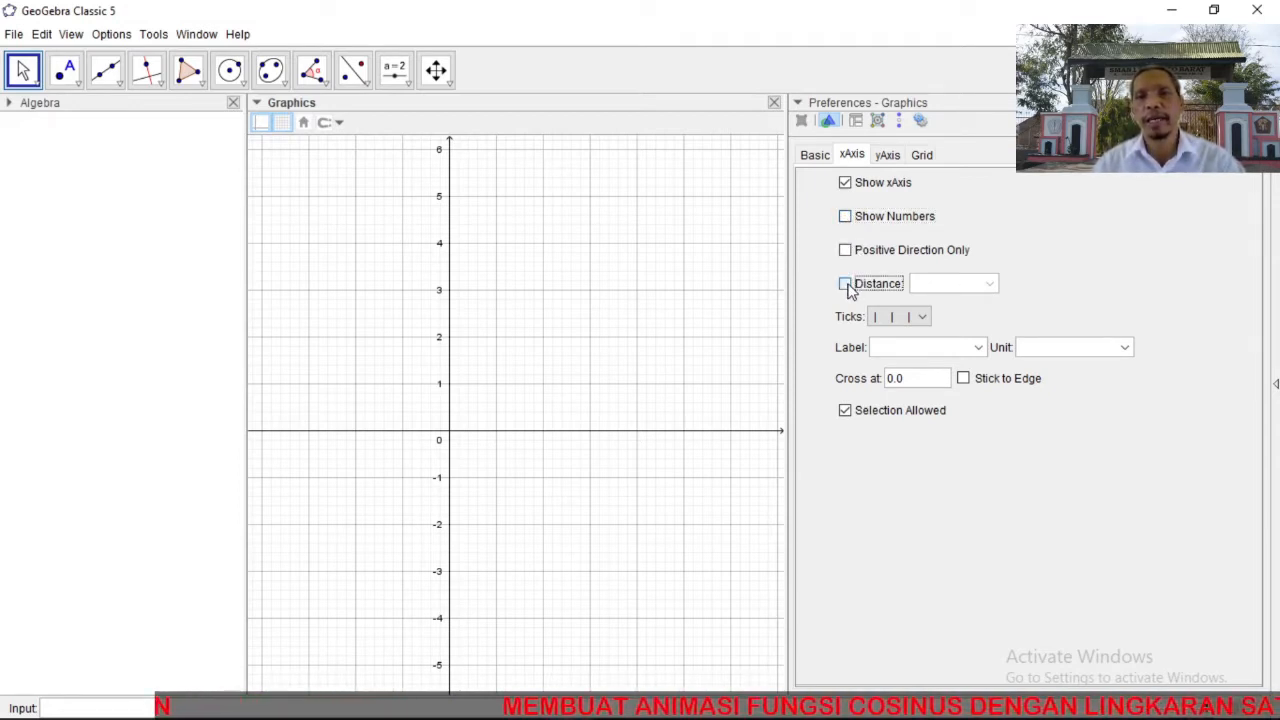
{"action": "left_click", "coordinate": [989, 286]}
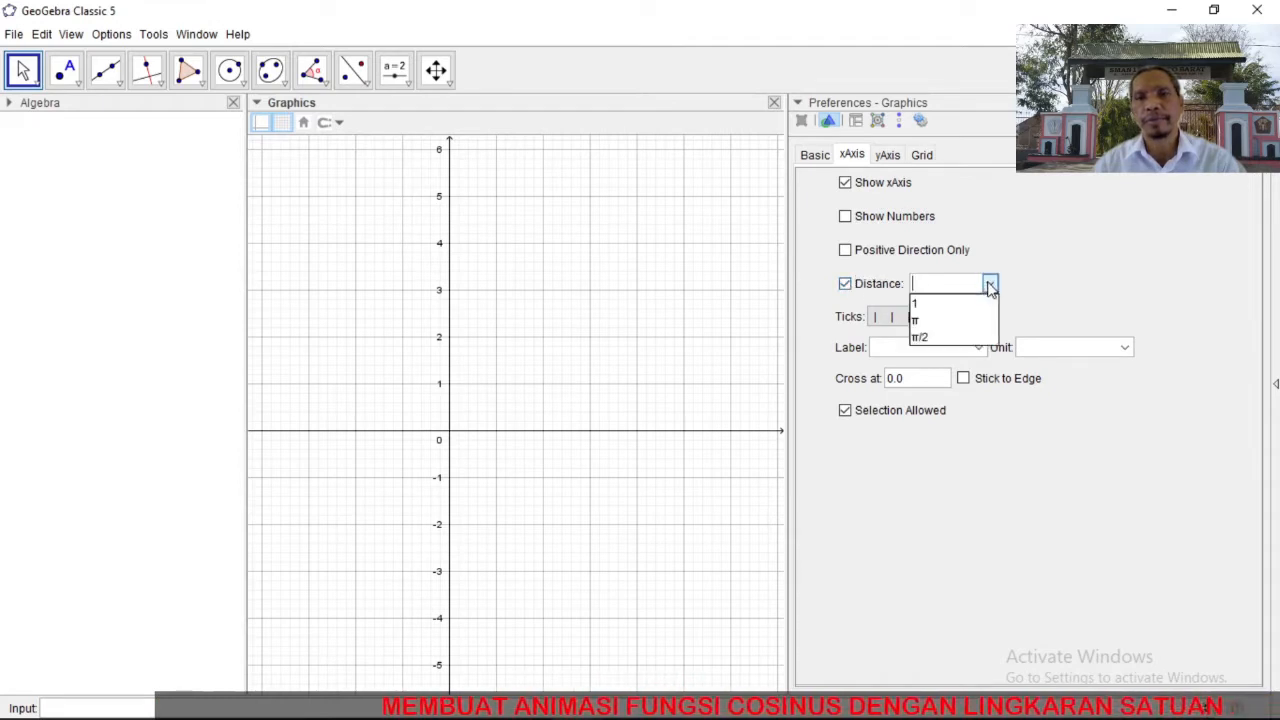
{"action": "left_click", "coordinate": [940, 321]}
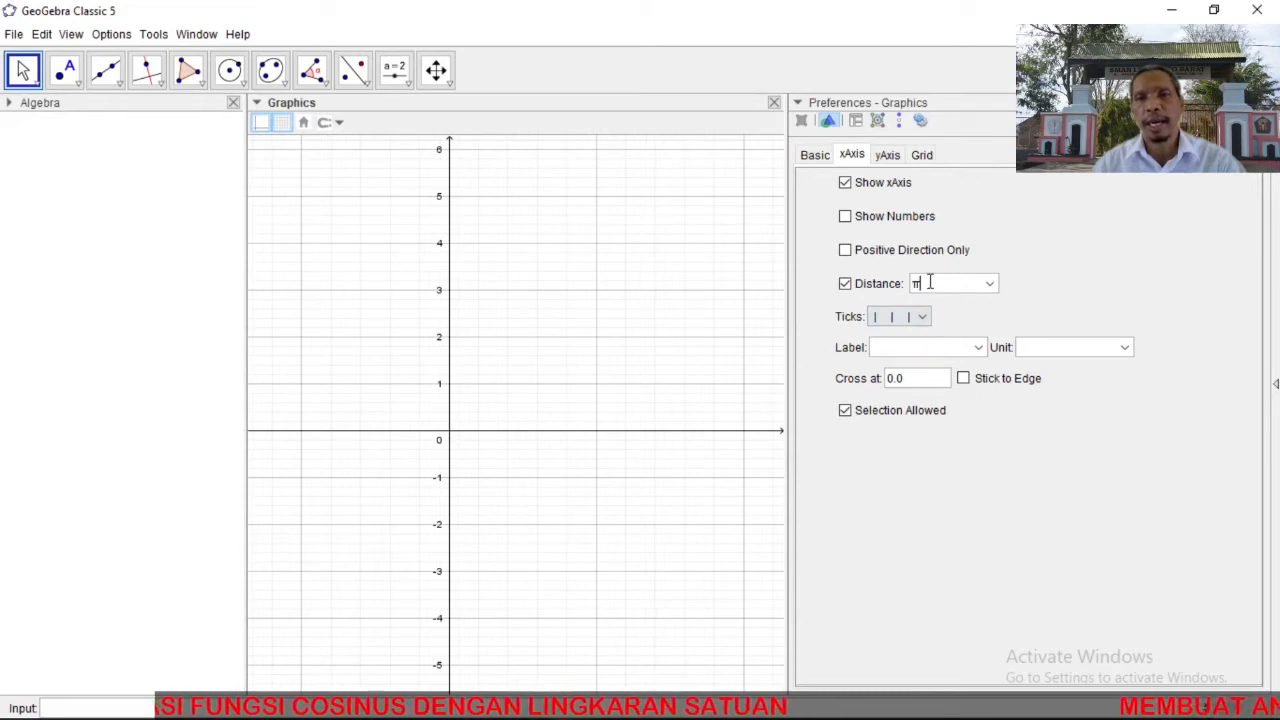
{"action": "type", "text": "/"}
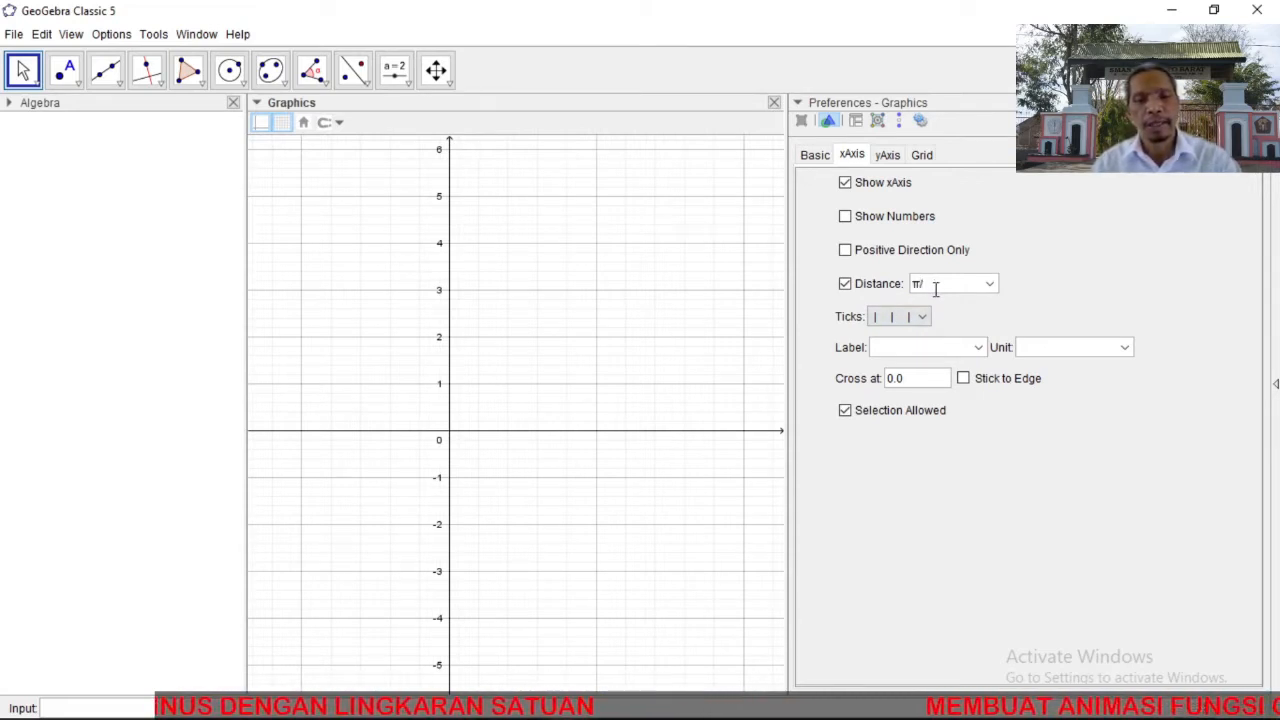
{"action": "type", "text": "12"}
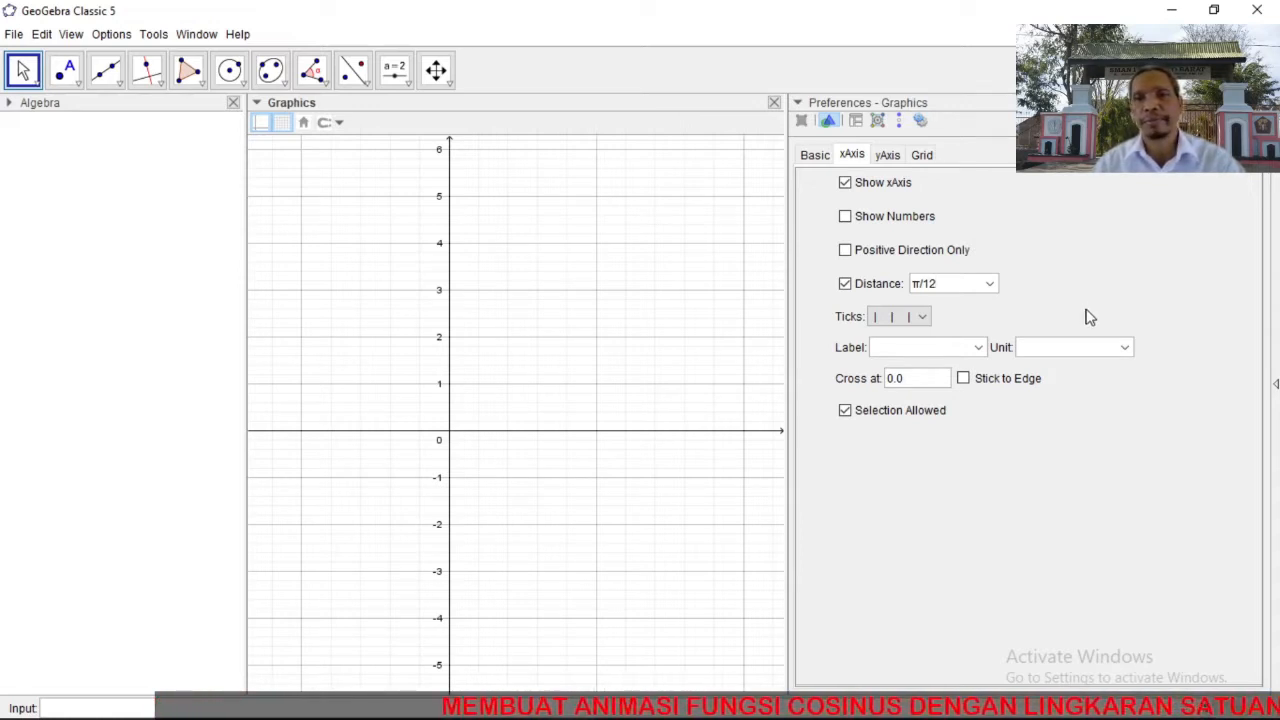
{"action": "left_click", "coordinate": [1124, 349]}
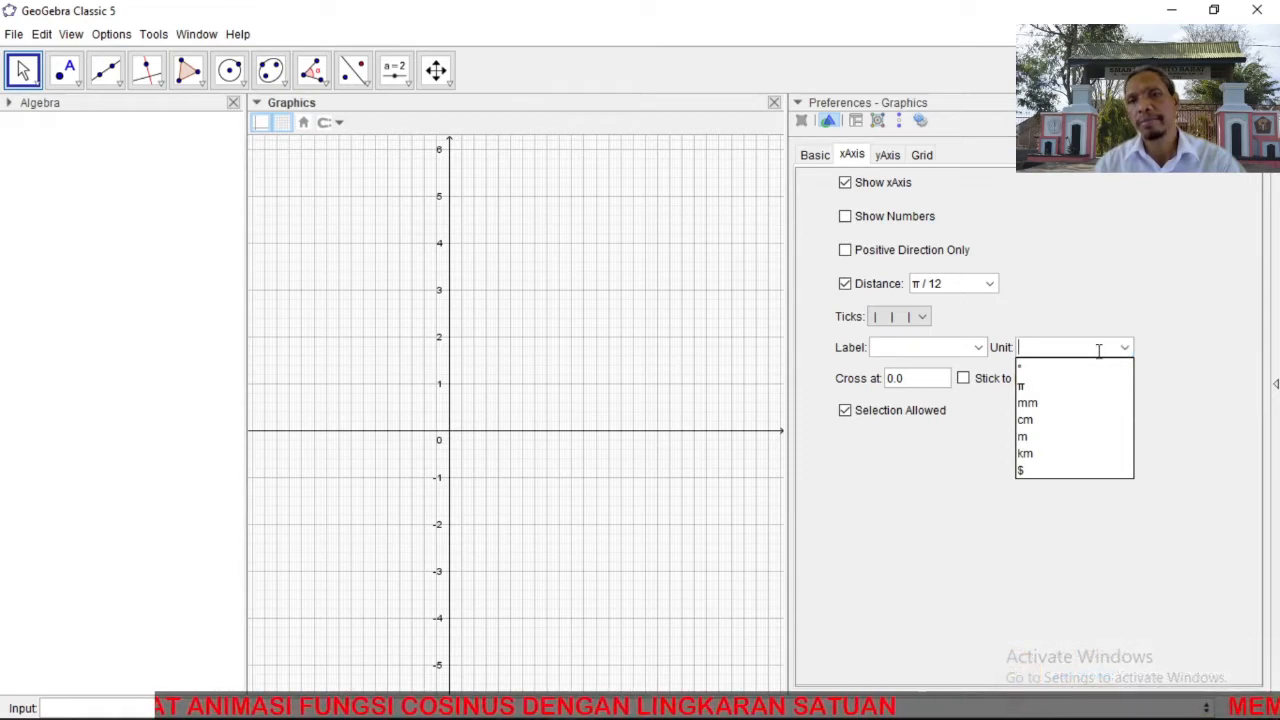
{"action": "left_click", "coordinate": [1045, 389]}
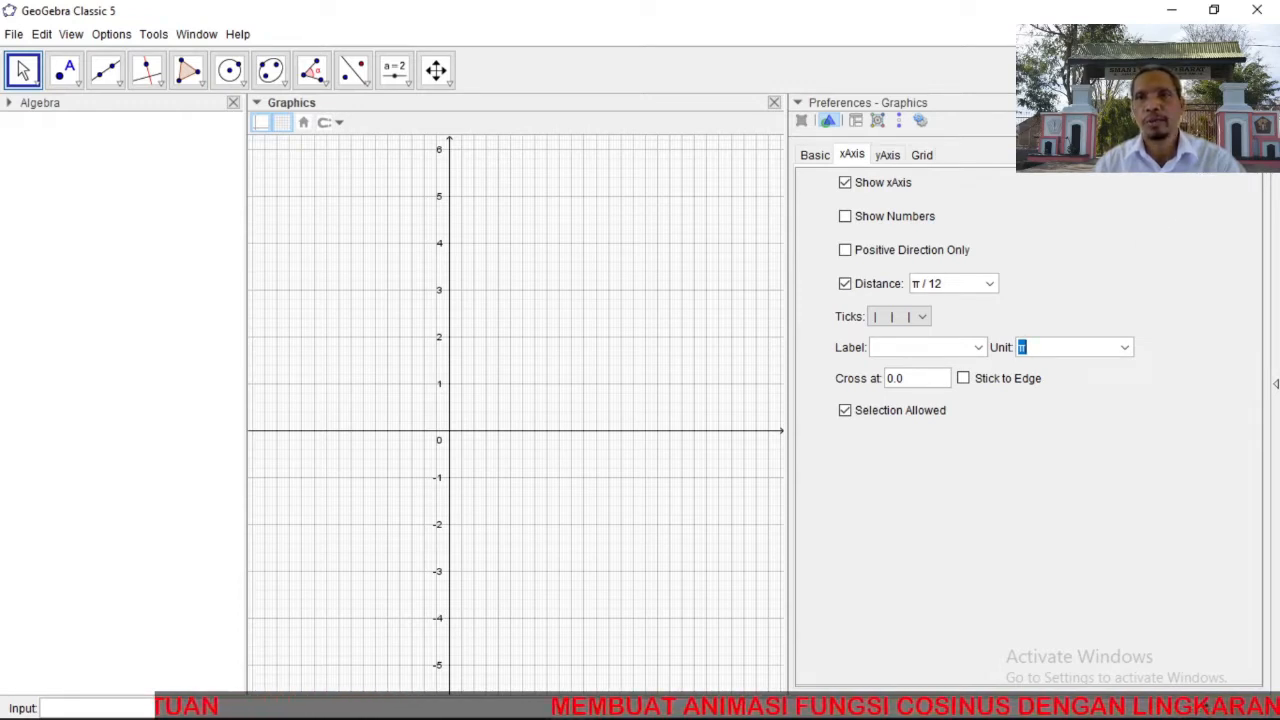
{"action": "left_click", "coordinate": [1260, 102]}
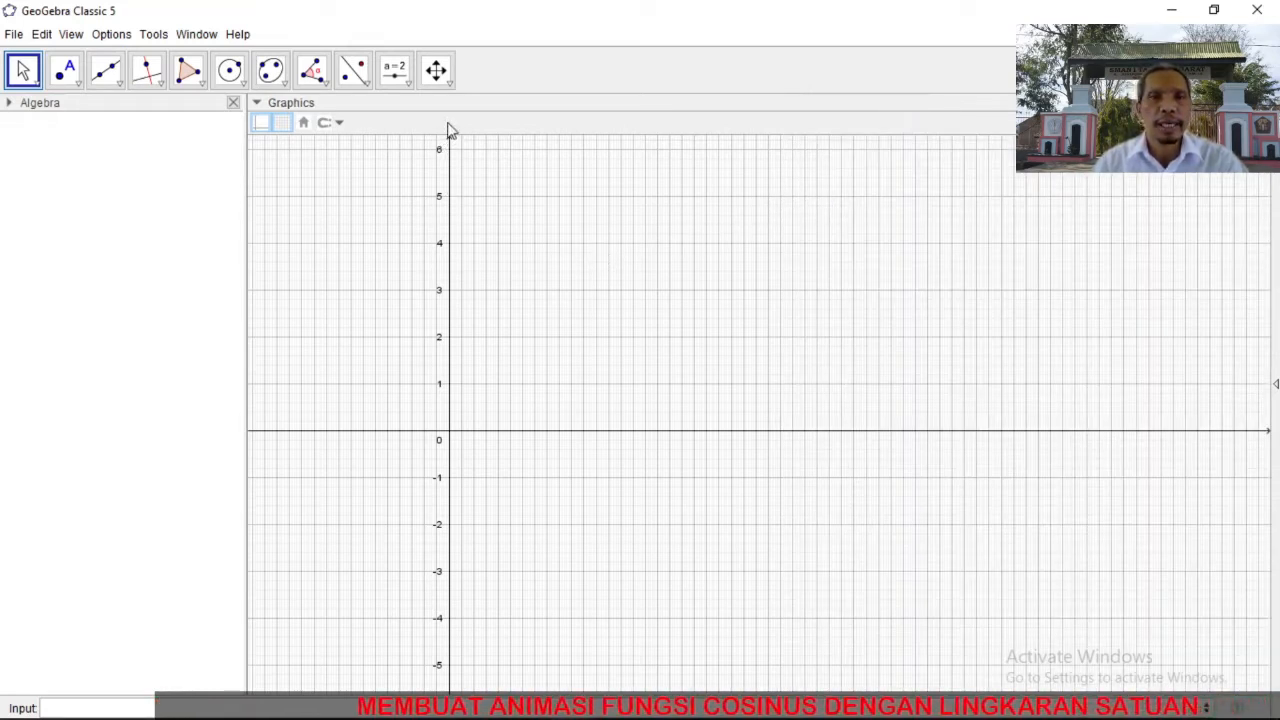
Enlarge the coordinate plane with the Zoom In tool and shift it so the x-axis lies near mid-height.
{"action": "left_click", "coordinate": [452, 88]}
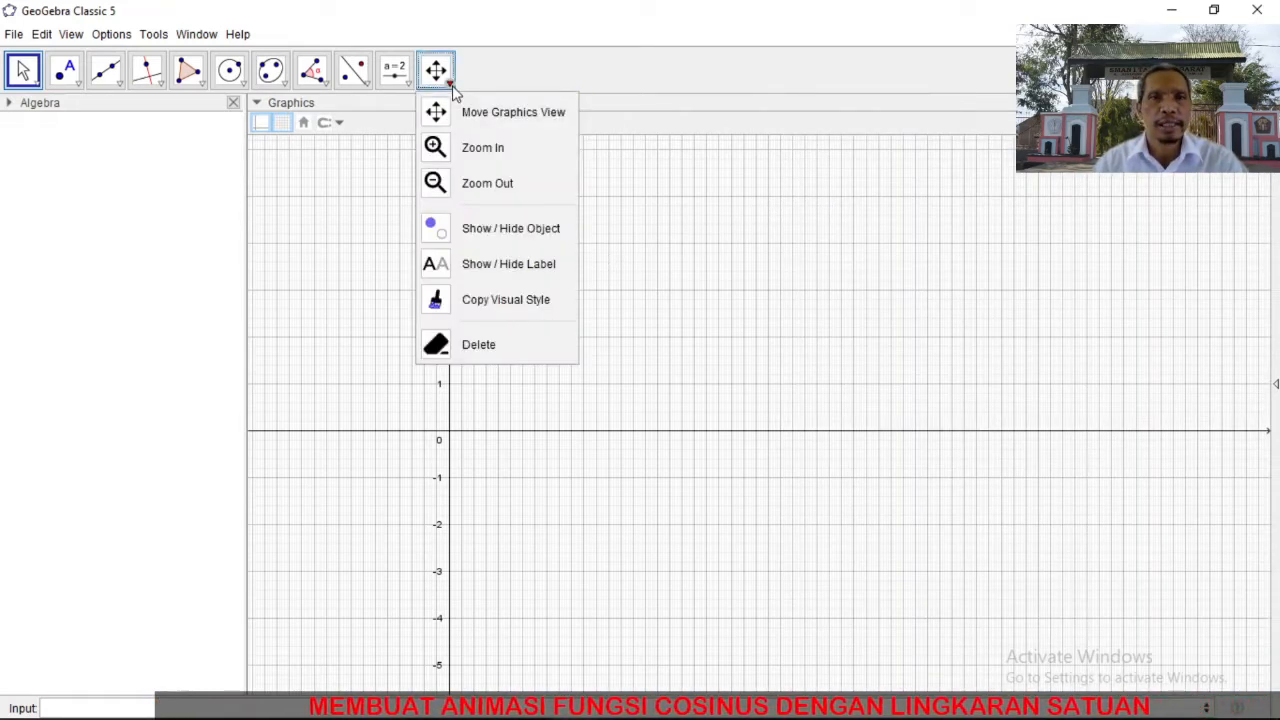
{"action": "left_click", "coordinate": [471, 149]}
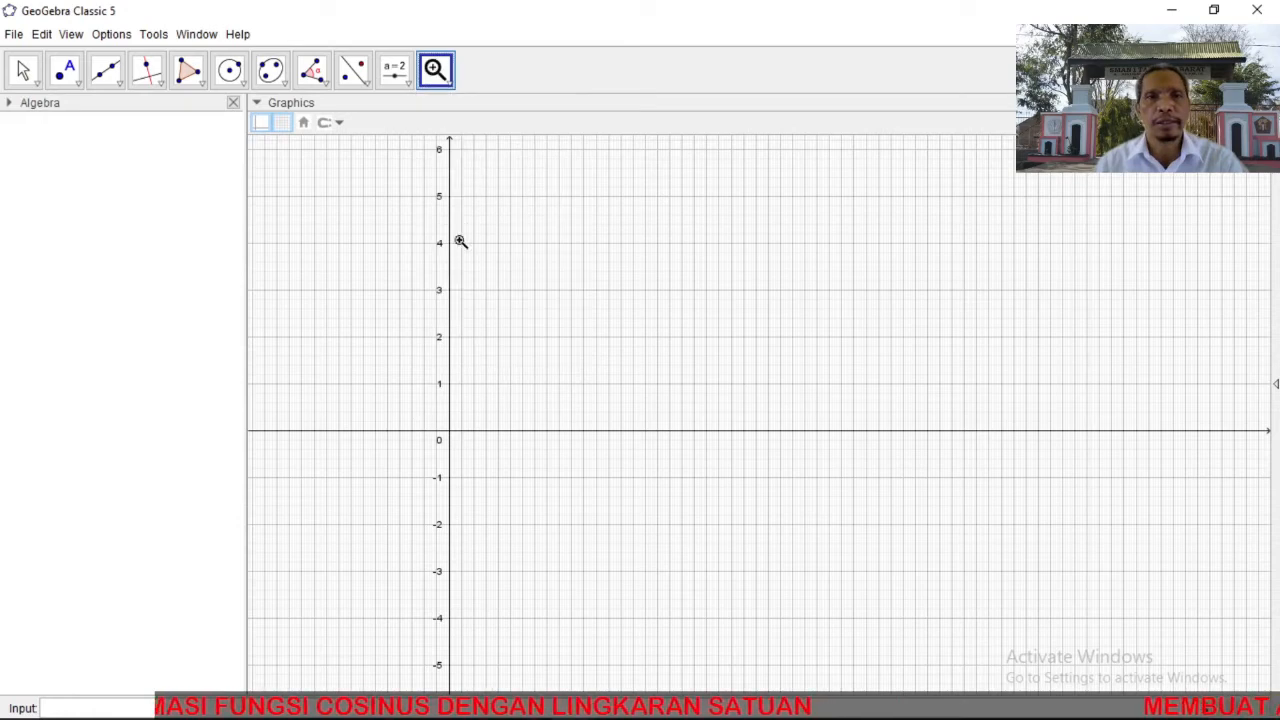
{"action": "left_click", "coordinate": [430, 369]}
{"action": "left_click", "coordinate": [430, 369]}
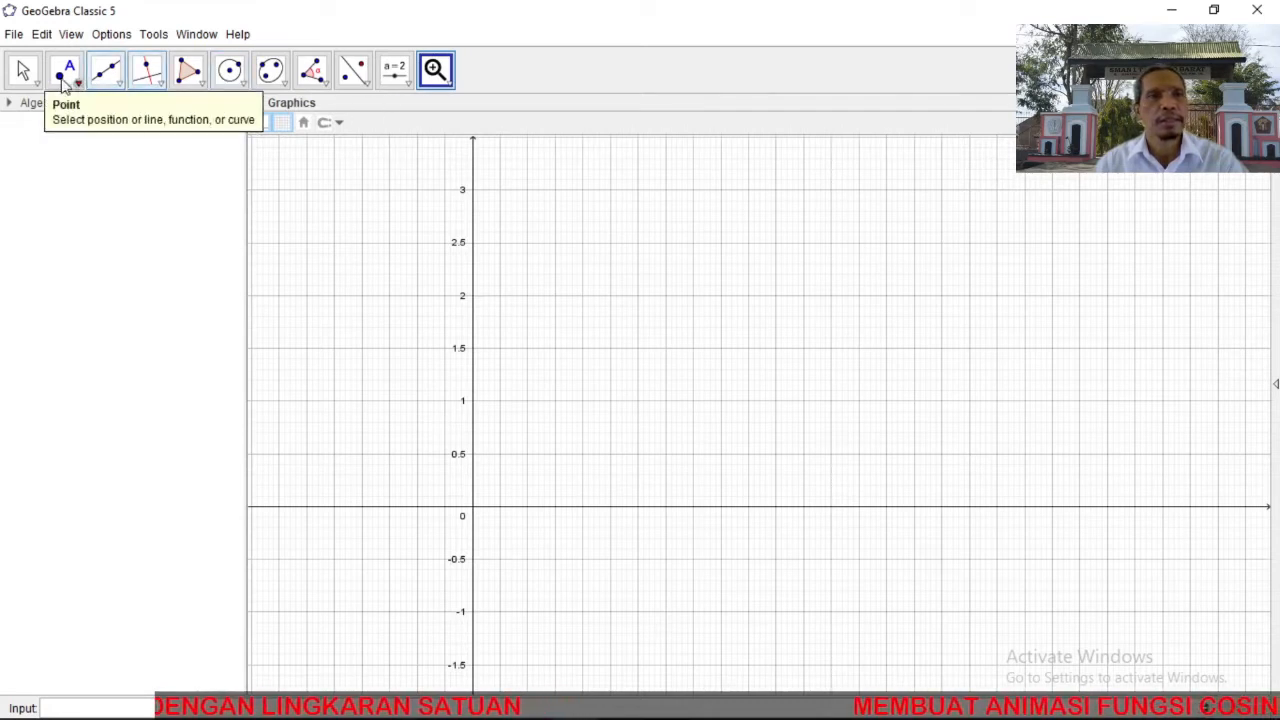
{"action": "left_click", "coordinate": [25, 72]}
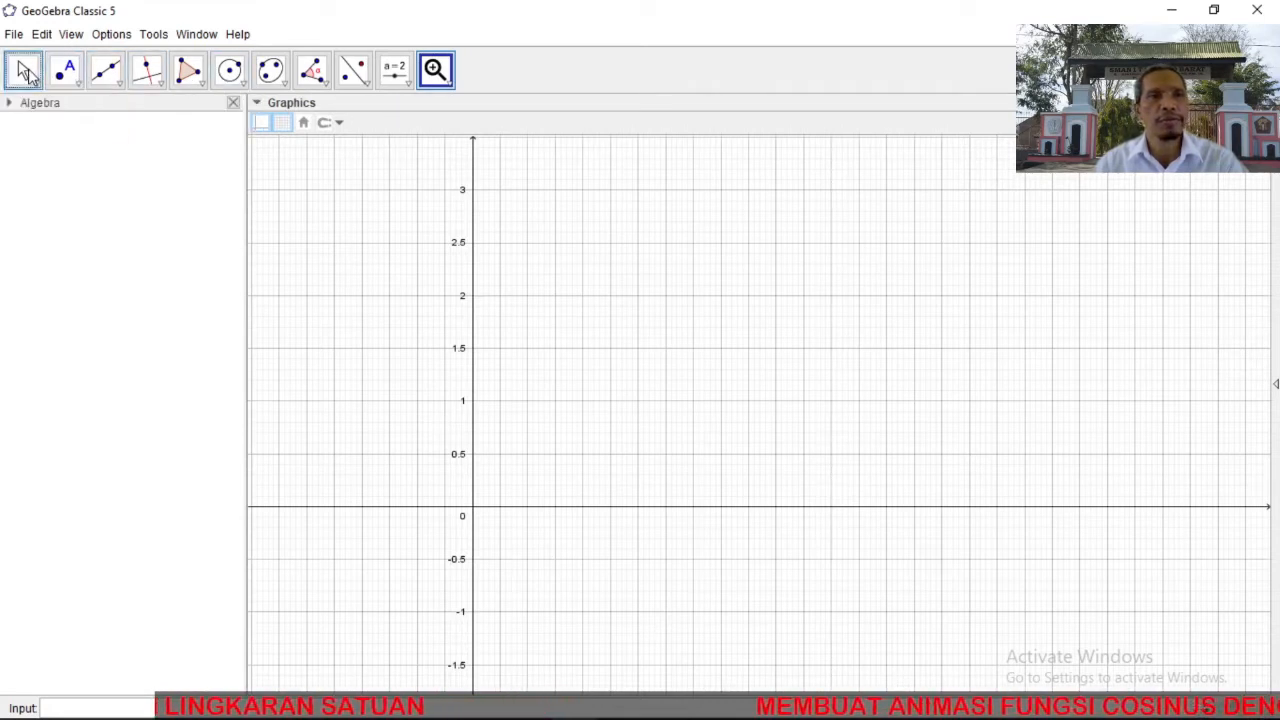
{"action": "left_click_drag", "start_coordinate": [394, 509], "coordinate": [369, 412]}
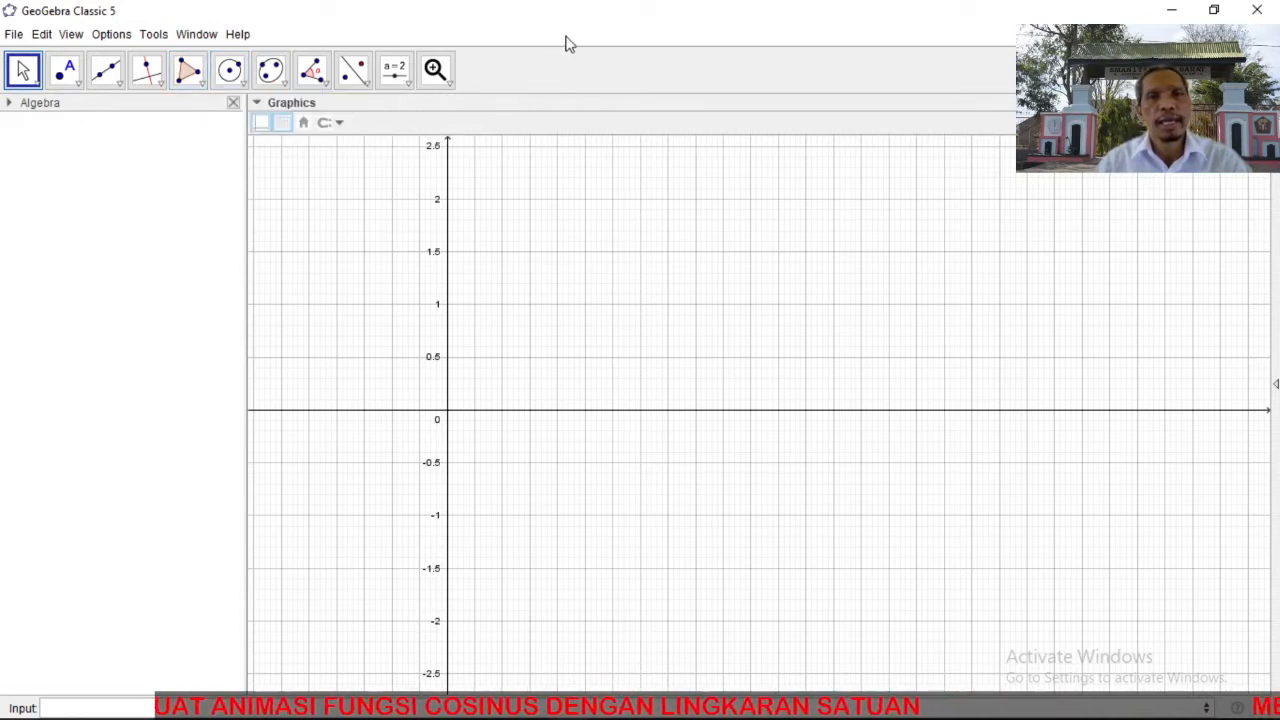
Create an angle slider α above the x-axis, beside the upper y-axis, with an increment of 15°.
{"action": "left_click", "coordinate": [410, 87]}
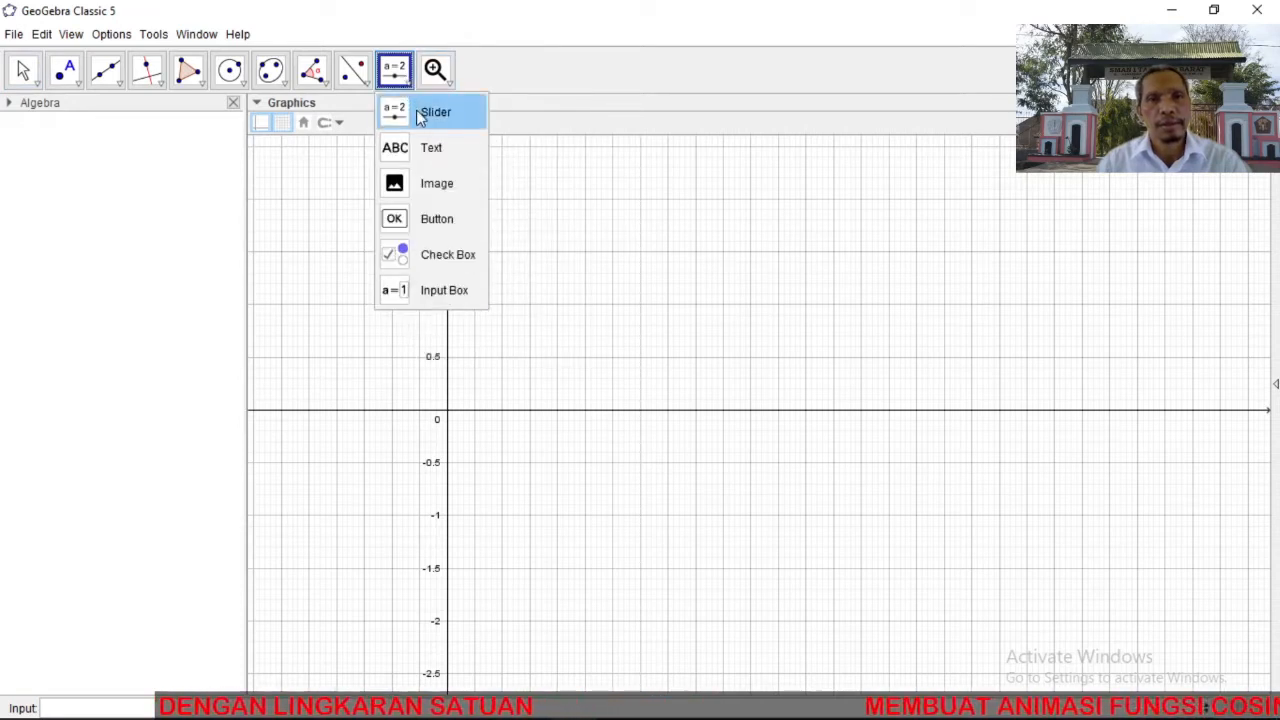
{"action": "left_click", "coordinate": [432, 113]}
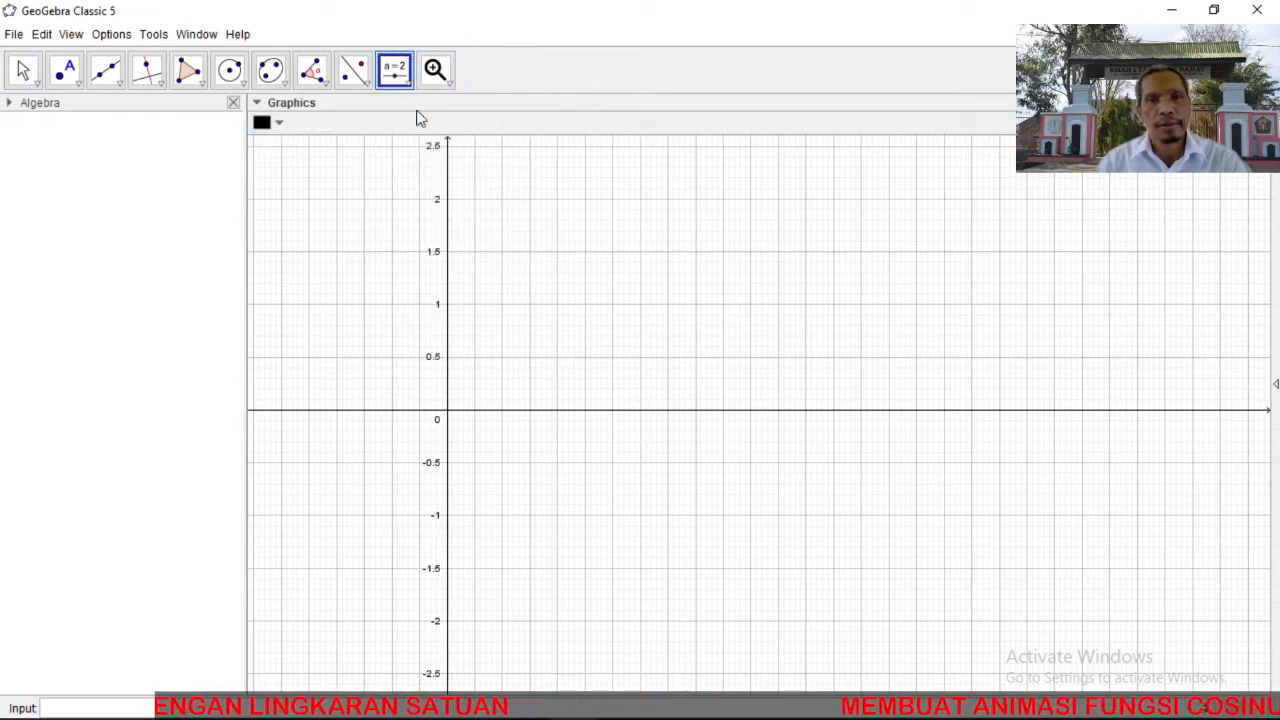
{"action": "left_click", "coordinate": [290, 179]}
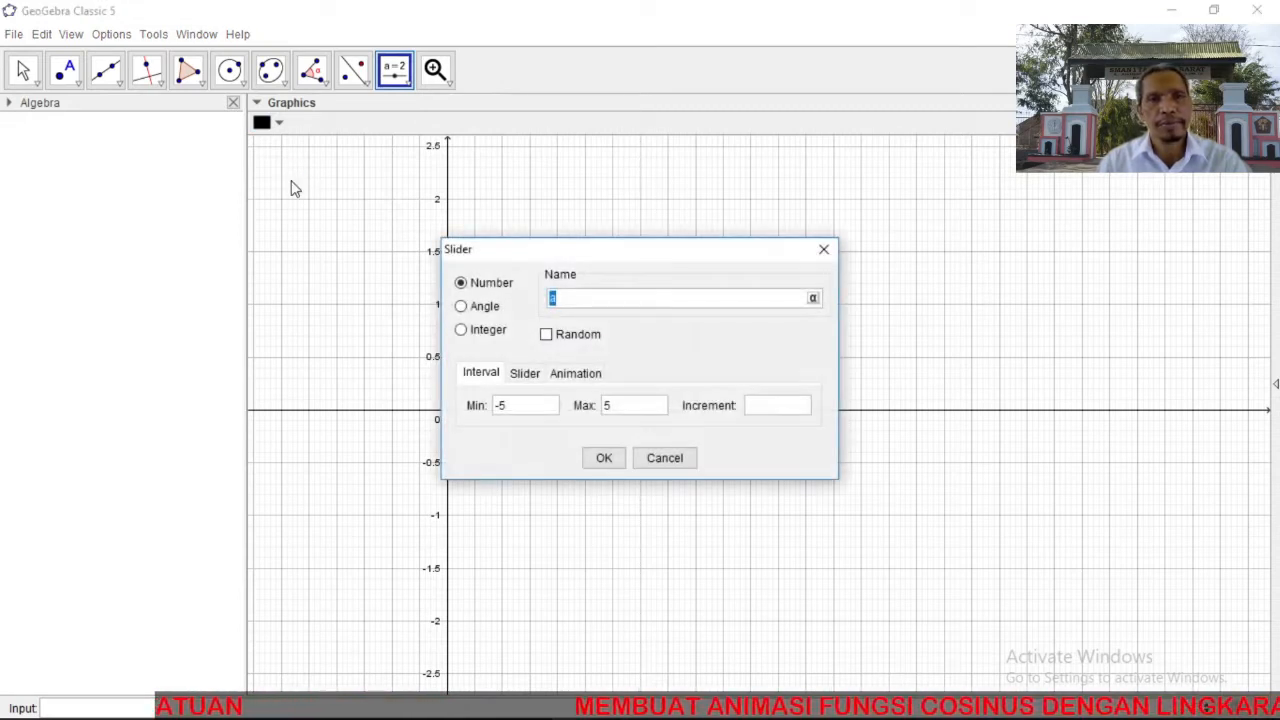
{"action": "left_click", "coordinate": [461, 307]}
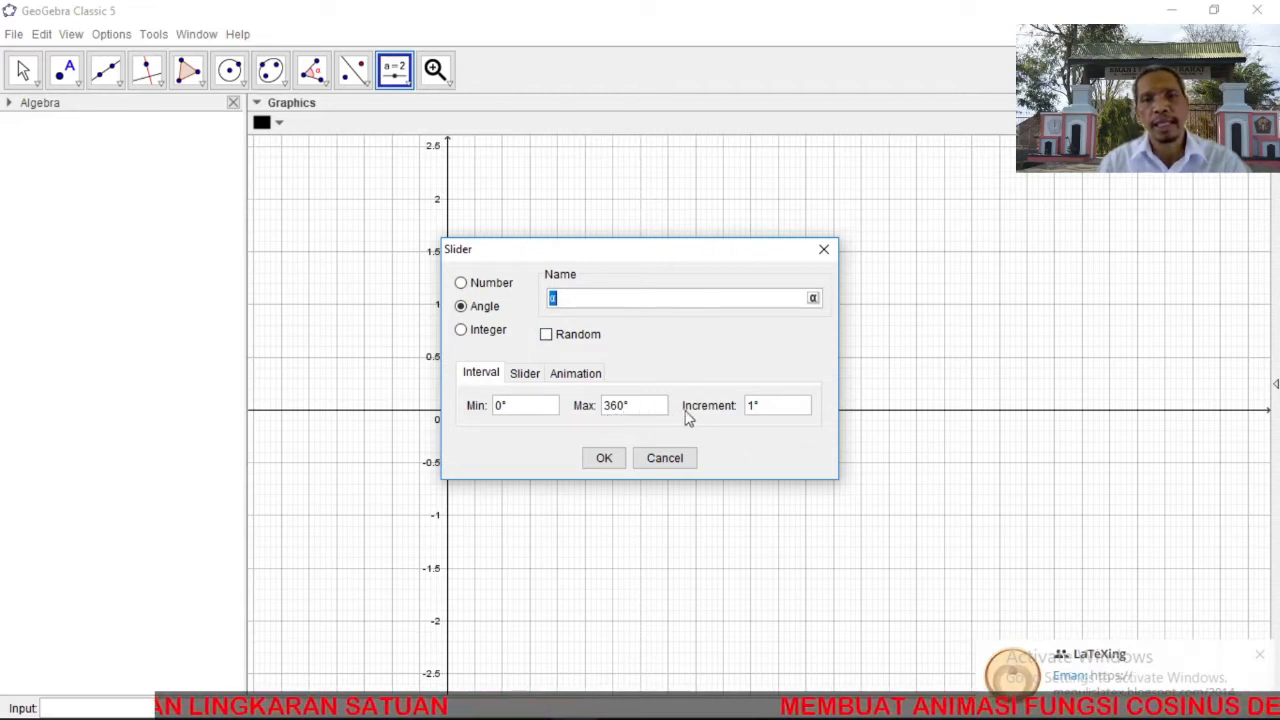
{"action": "left_click", "coordinate": [754, 413]}
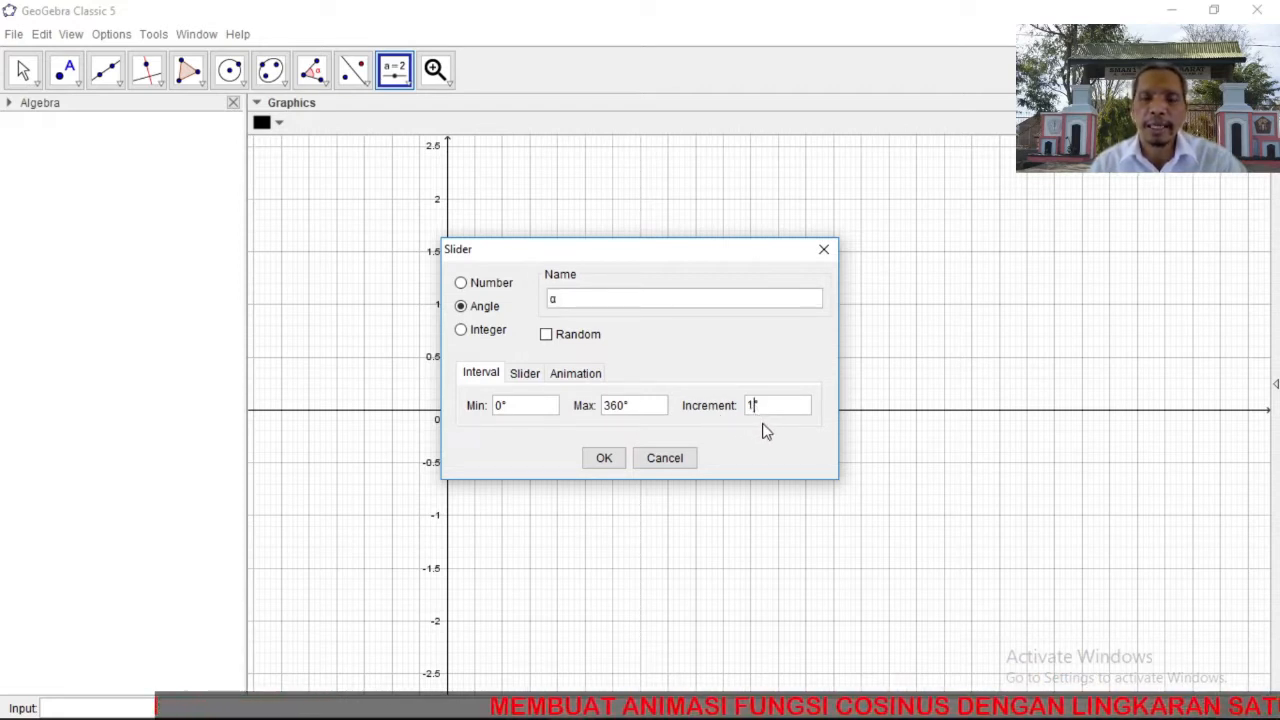
{"action": "type", "text": "5"}
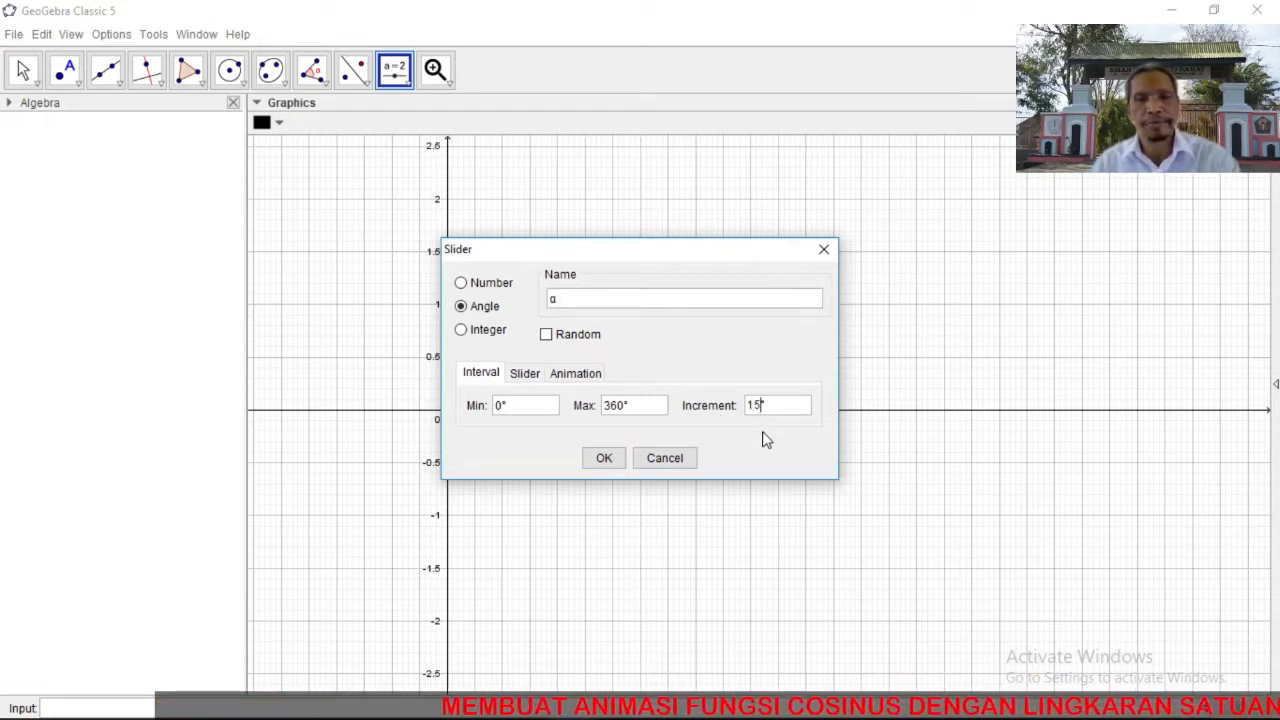
{"action": "left_click", "coordinate": [604, 460]}
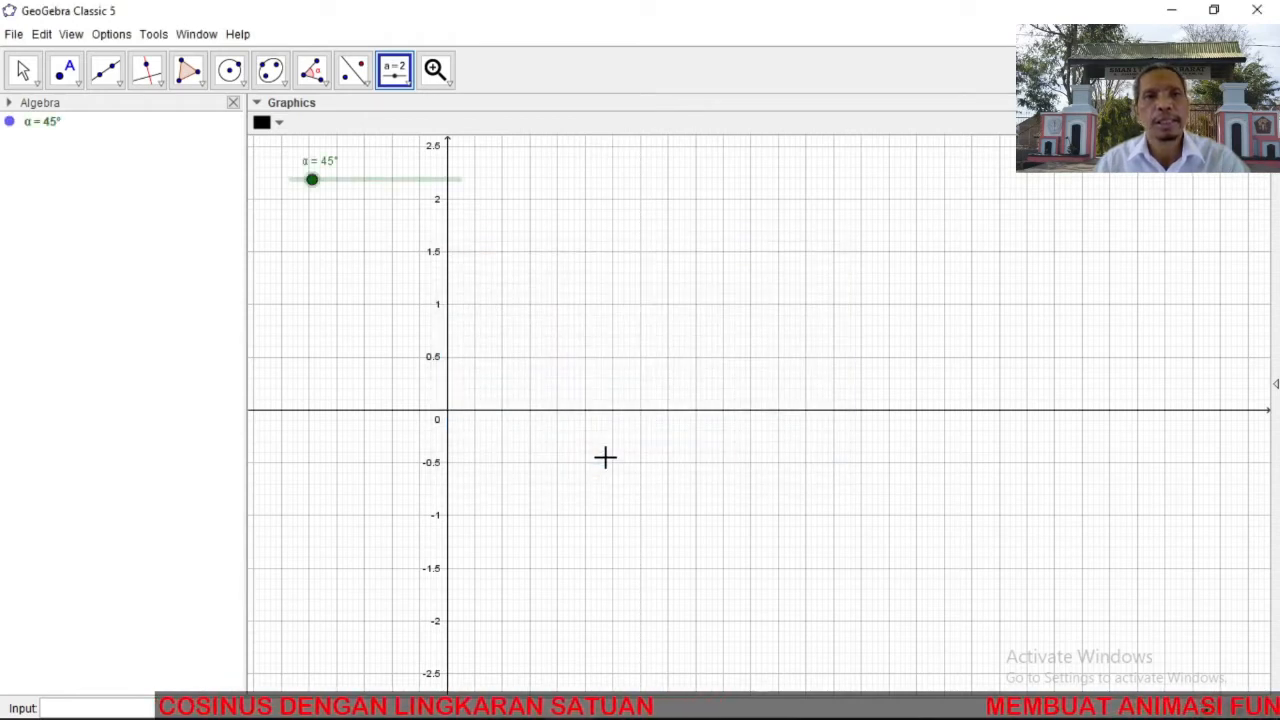
Open the properties of slider α and set its animation speed to 0.5.
{"action": "right_click", "coordinate": [347, 183]}
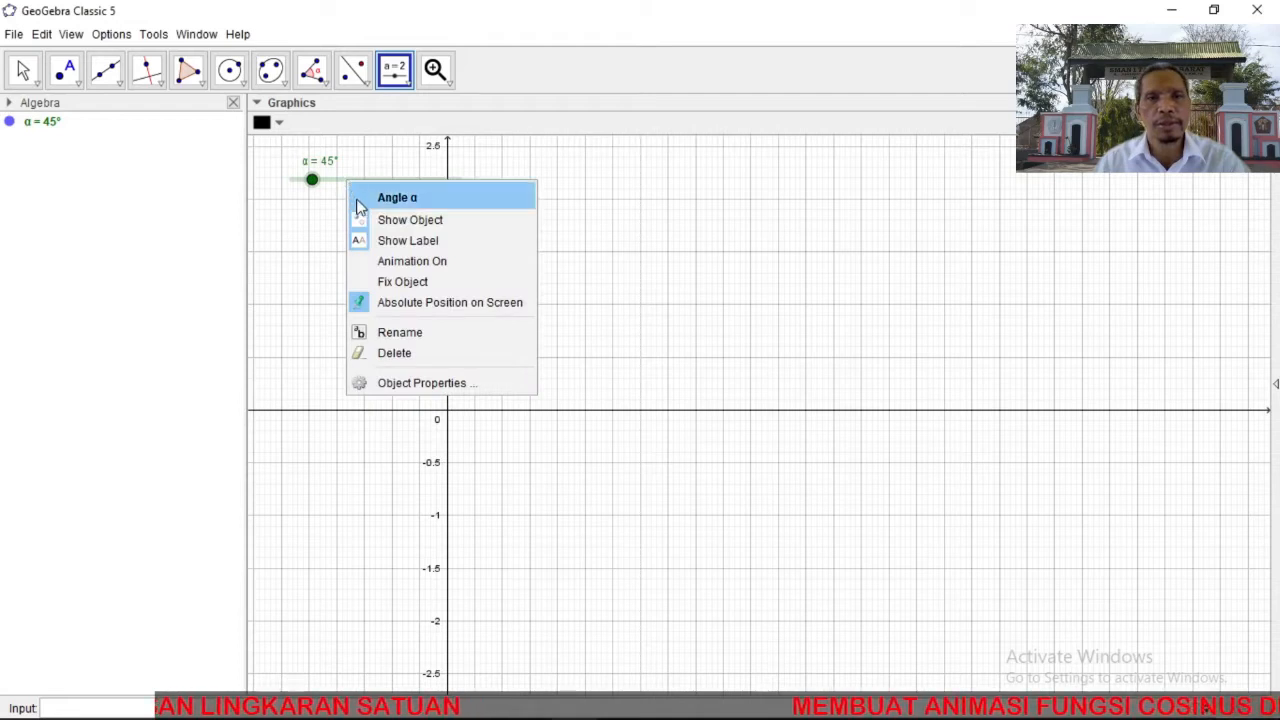
{"action": "left_click", "coordinate": [399, 385]}
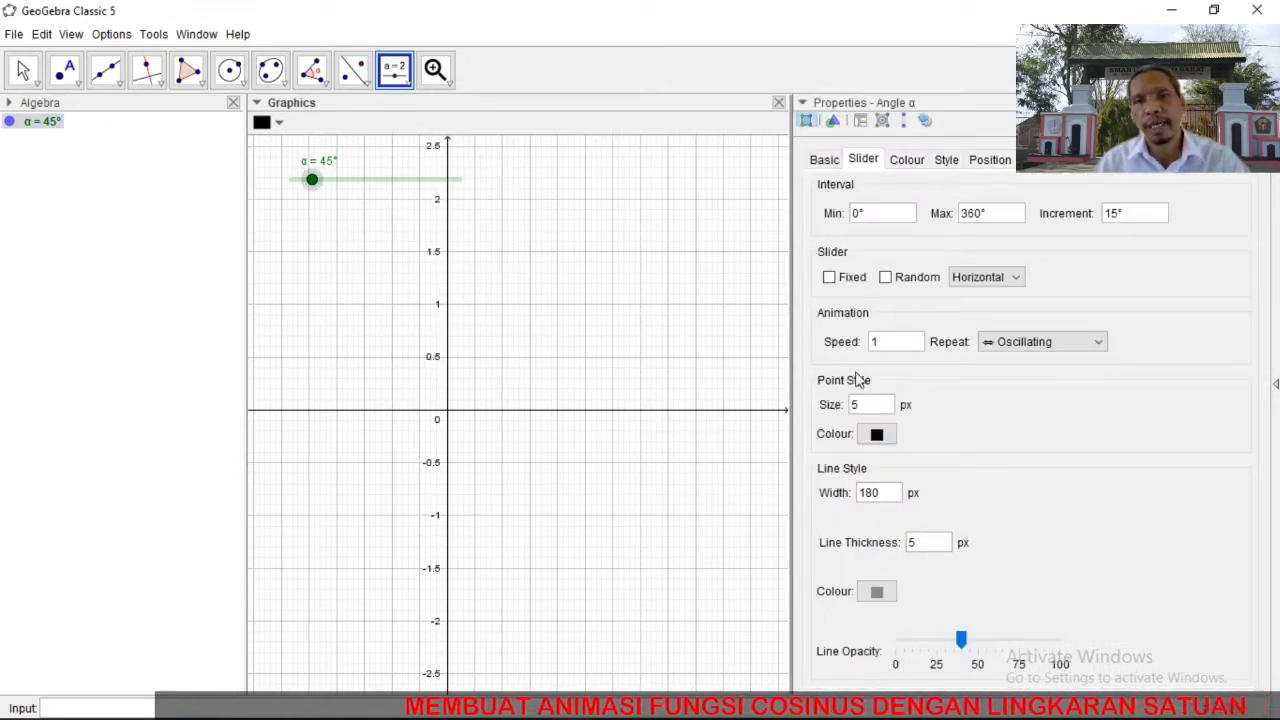
{"action": "left_click", "coordinate": [885, 340]}
{"action": "key", "text": "BackSpace"}
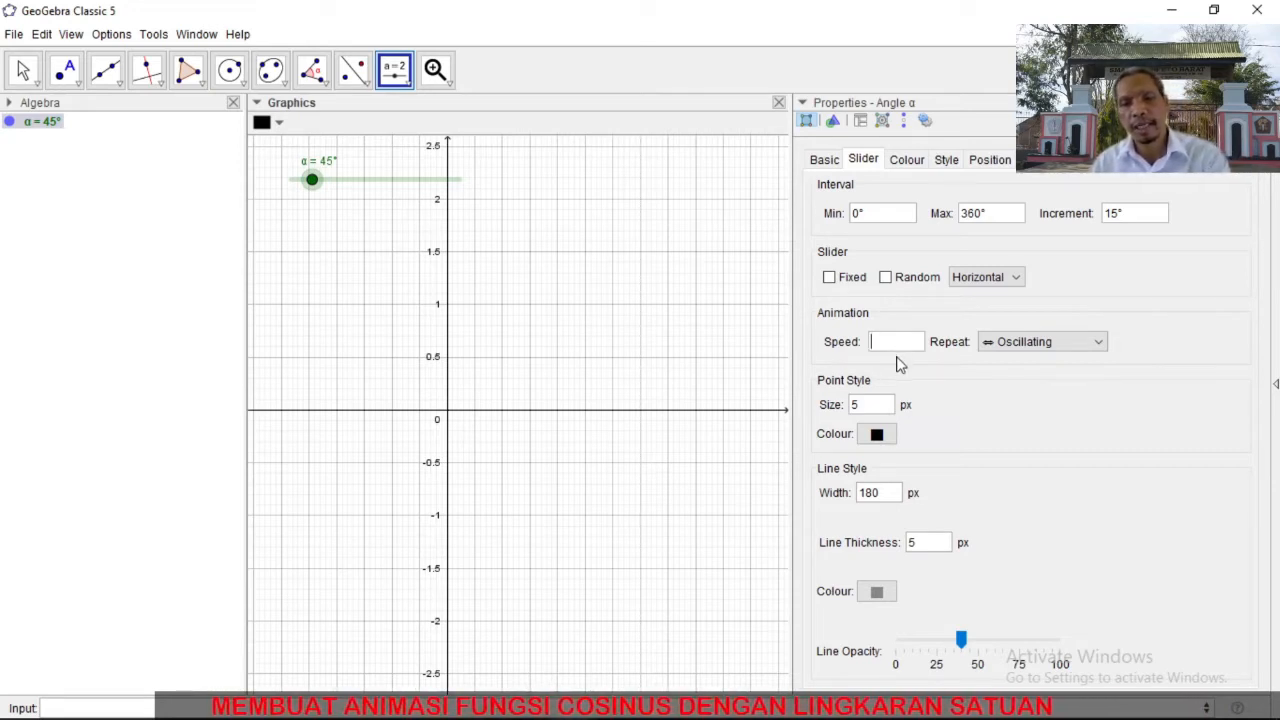
{"action": "type", "text": "0.5"}
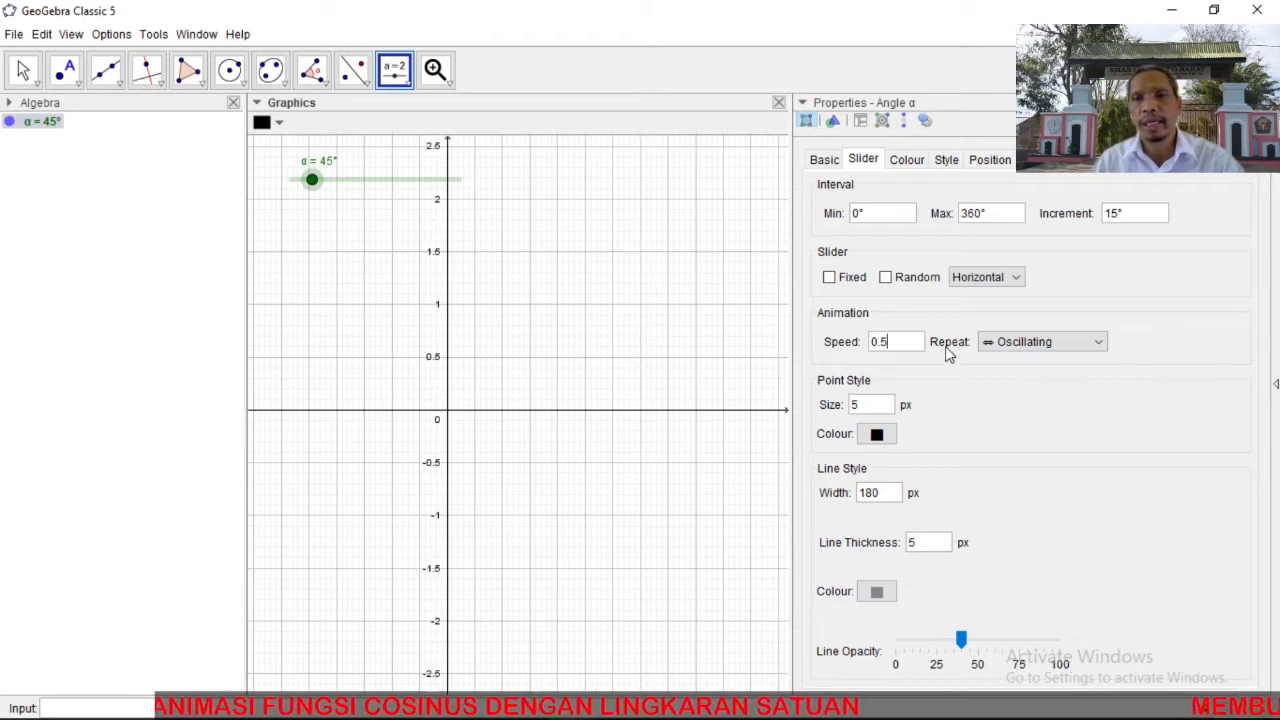
Set the animation of slider α to repeat as Increasing, and close the properties.
{"action": "left_click", "coordinate": [1008, 343]}
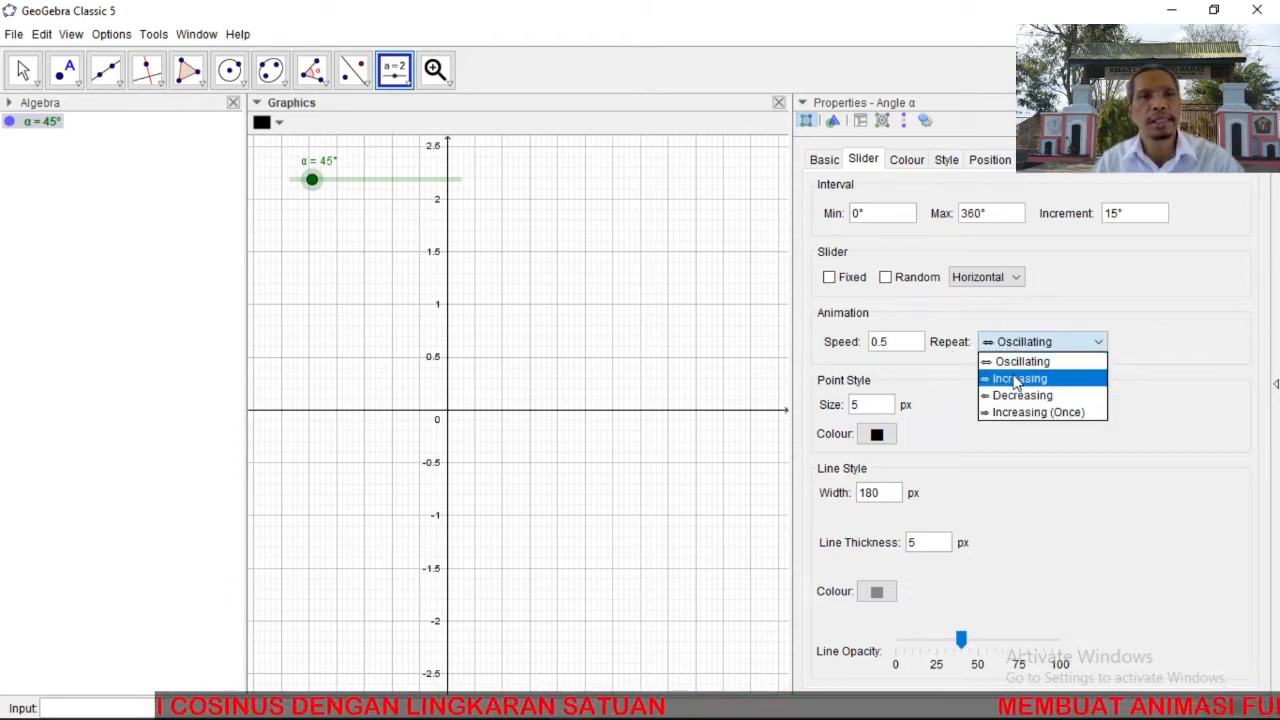
{"action": "left_click", "coordinate": [1017, 380]}
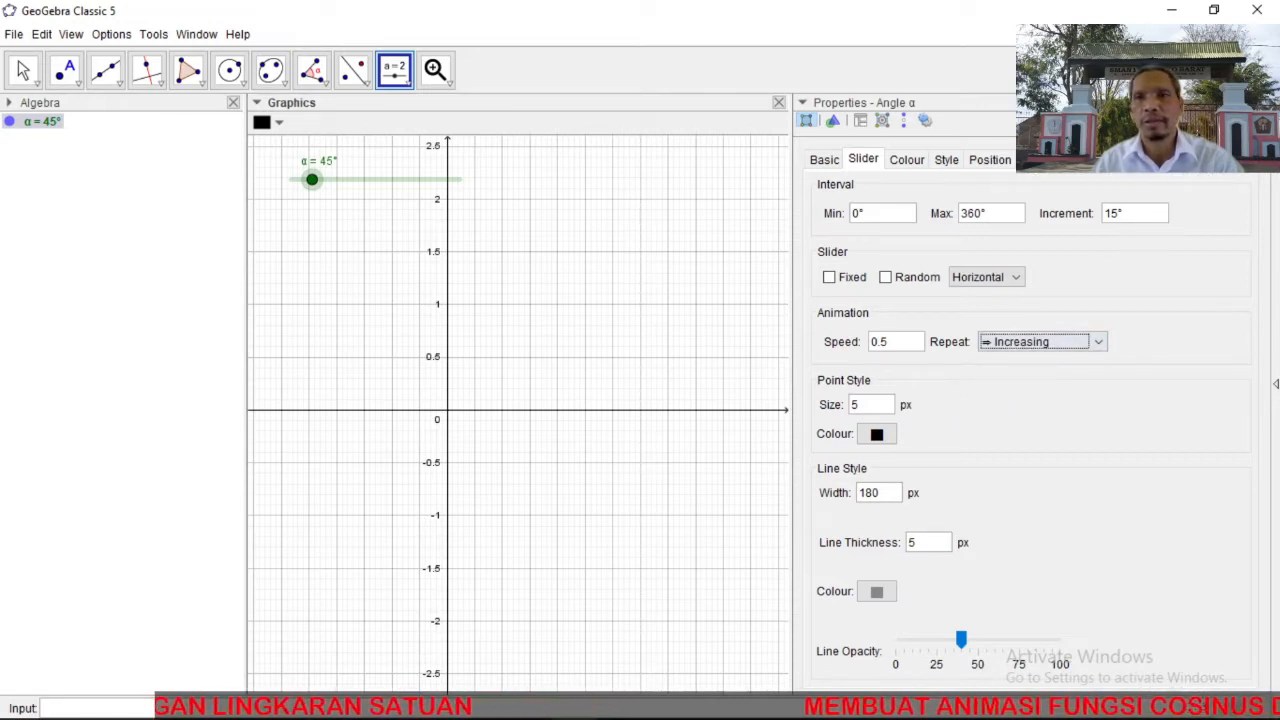
{"action": "left_click", "coordinate": [1257, 103]}
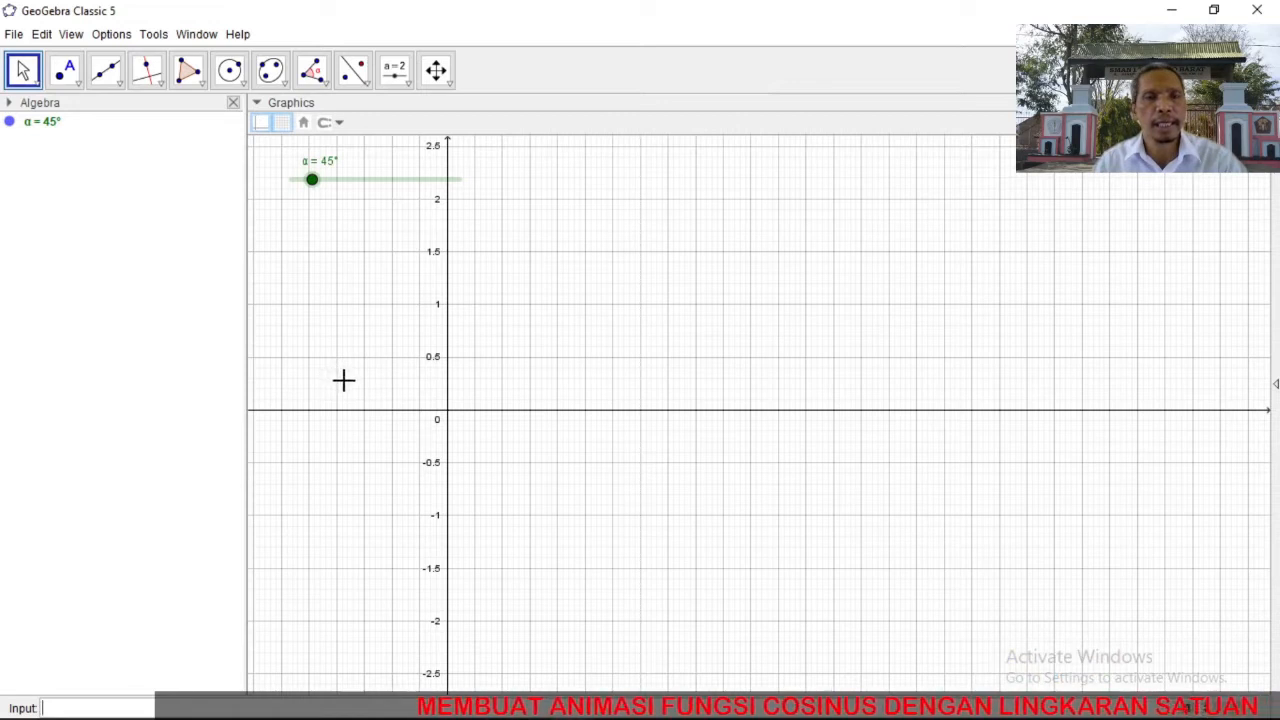
Draw a circle centred at the origin with a radius of 1 using Circle: Centre & Radius.
{"action": "left_click", "coordinate": [245, 88]}
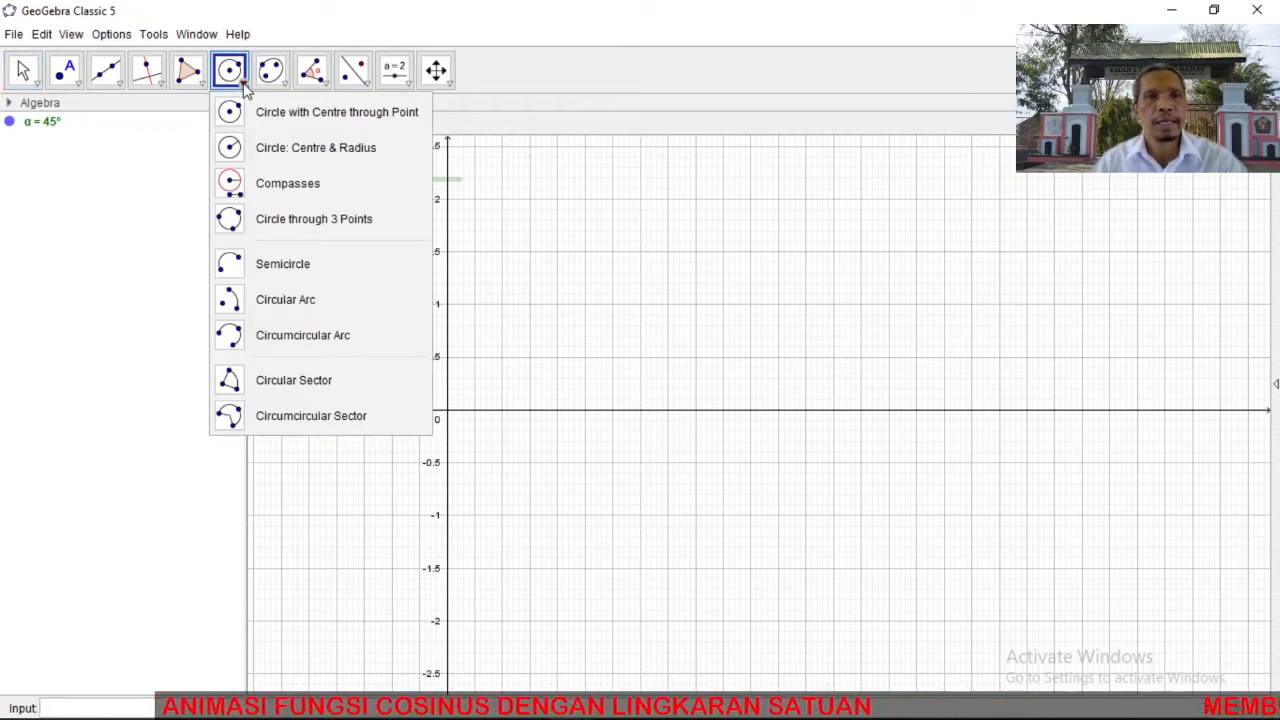
{"action": "left_click", "coordinate": [269, 147]}
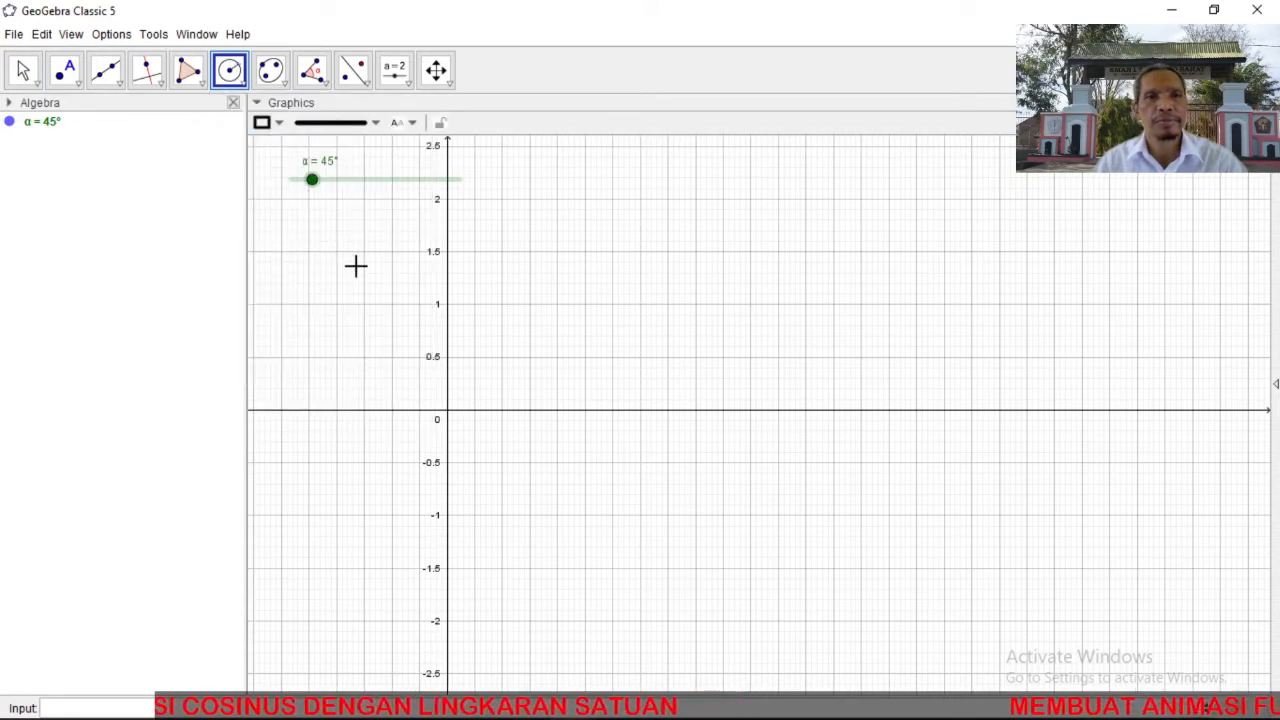
{"action": "left_click", "coordinate": [448, 412]}
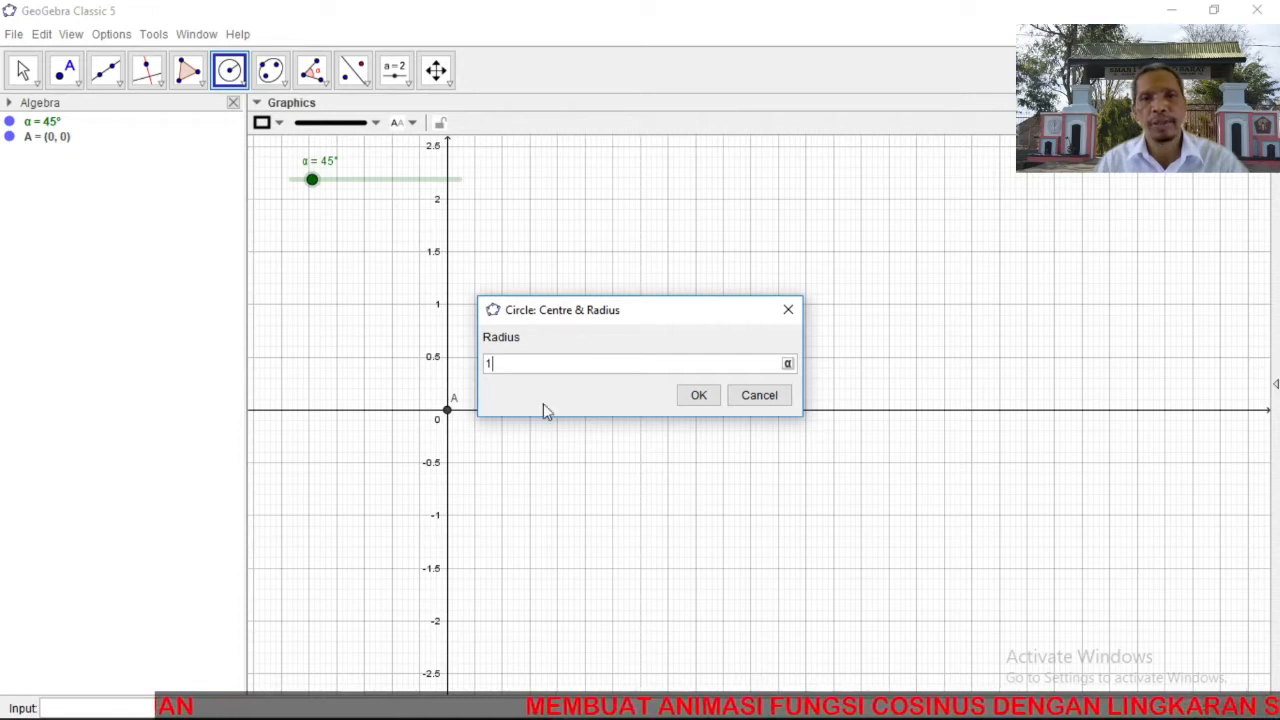
{"action": "left_click", "coordinate": [693, 397]}
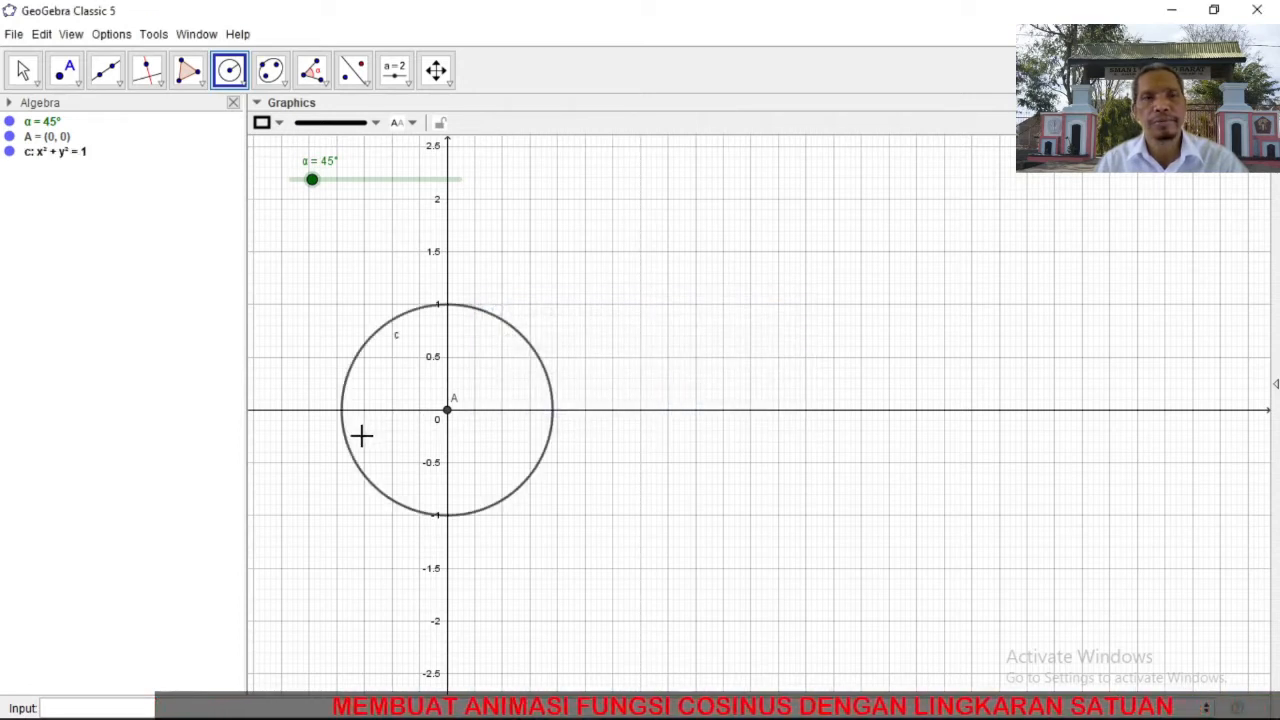
Hide the label of the circle, and switch the label of centre point A off and back on.
{"action": "right_click", "coordinate": [10, 146]}
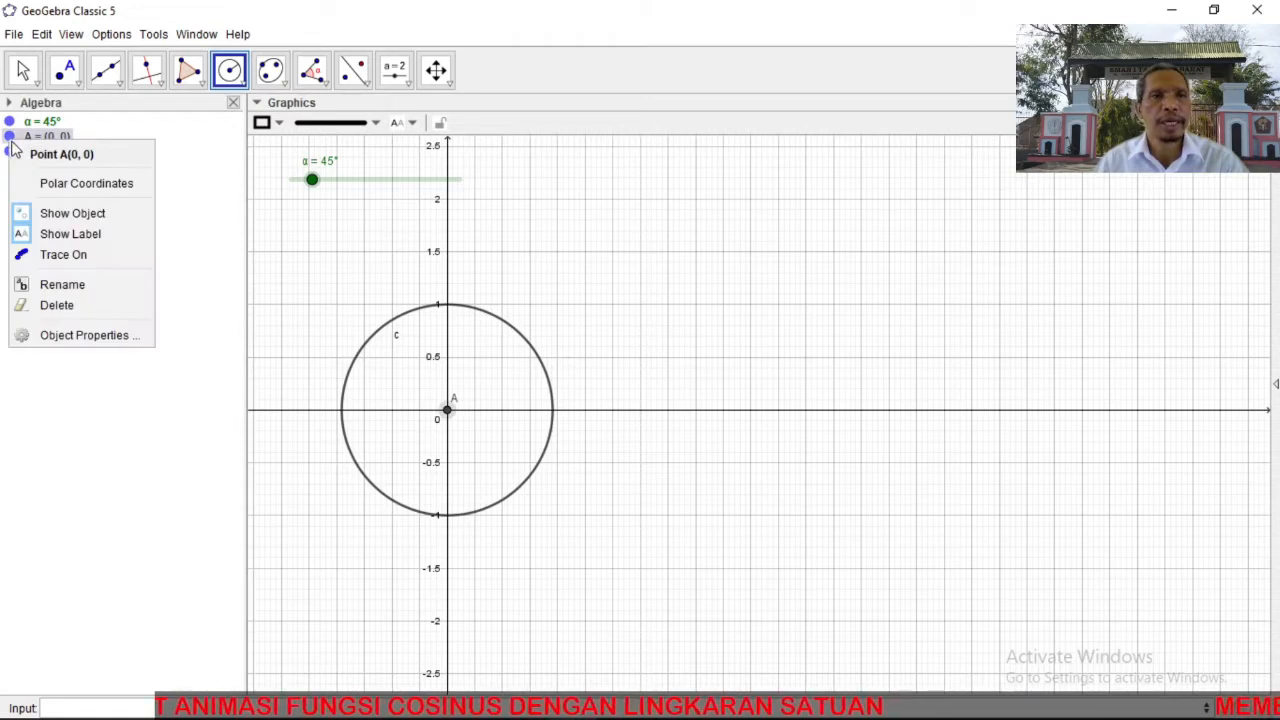
{"action": "left_click", "coordinate": [68, 235]}
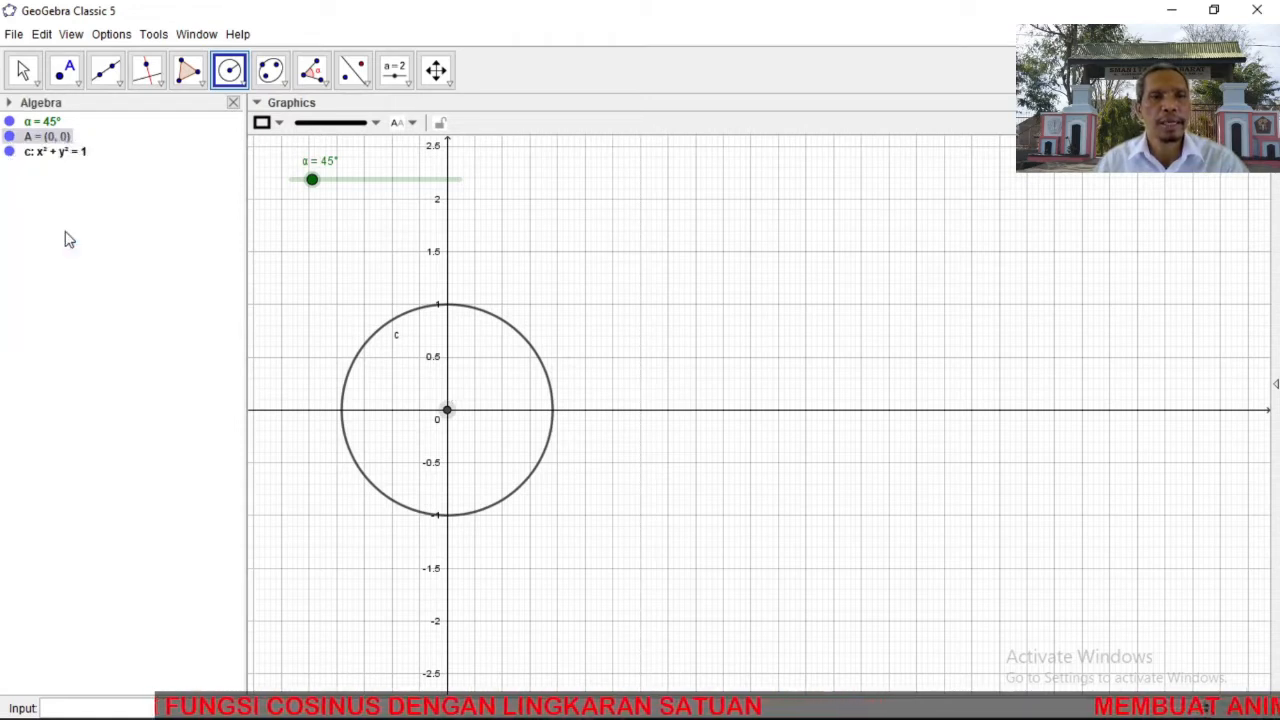
{"action": "right_click", "coordinate": [18, 156]}
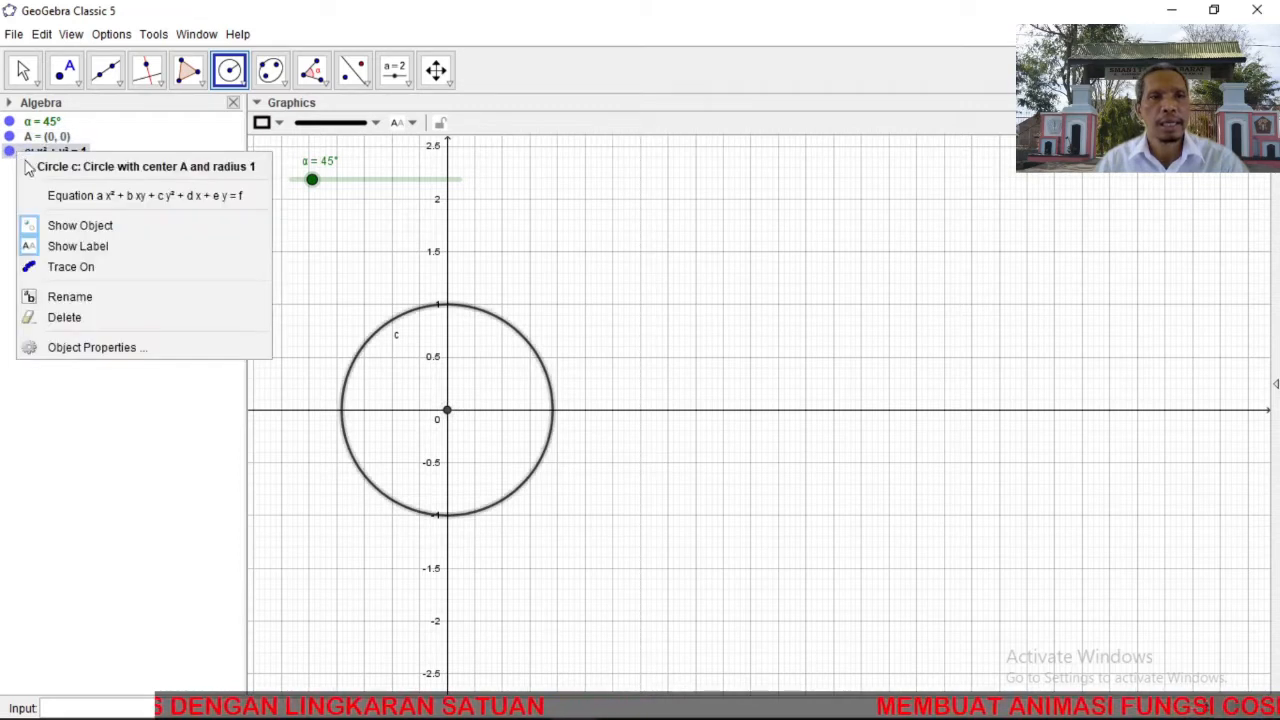
{"action": "left_click", "coordinate": [77, 250]}
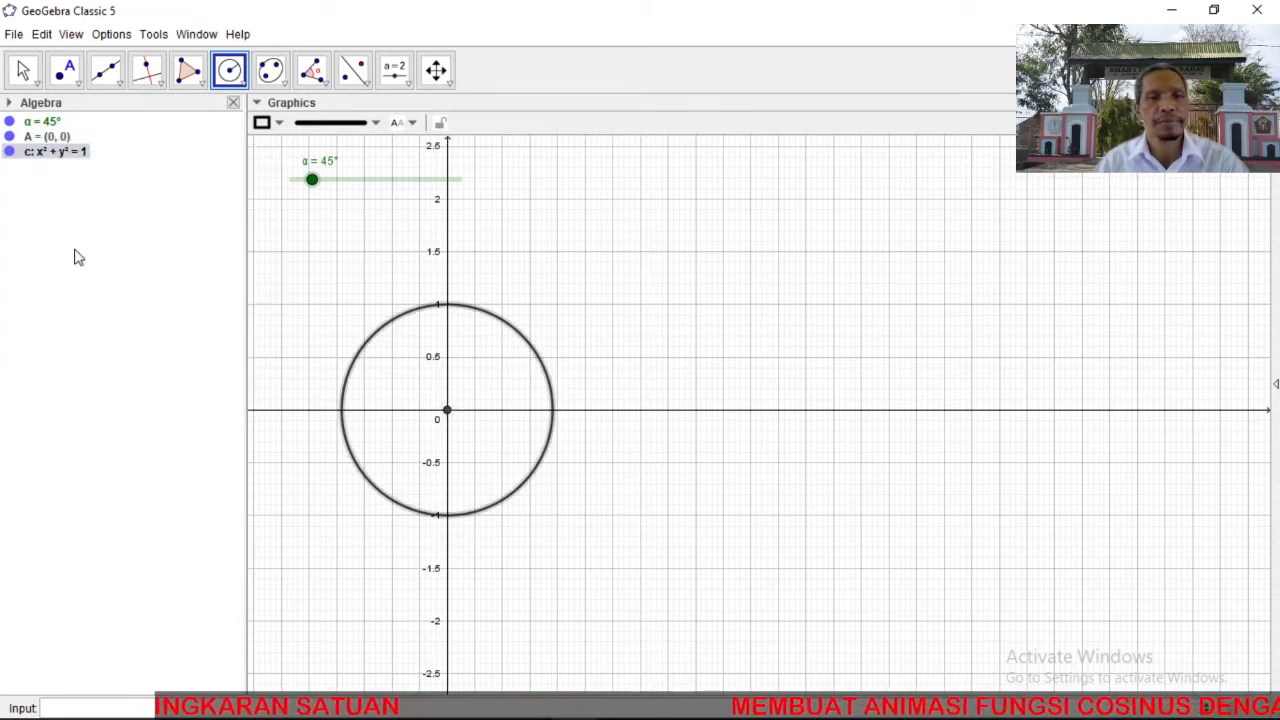
{"action": "right_click", "coordinate": [17, 137]}
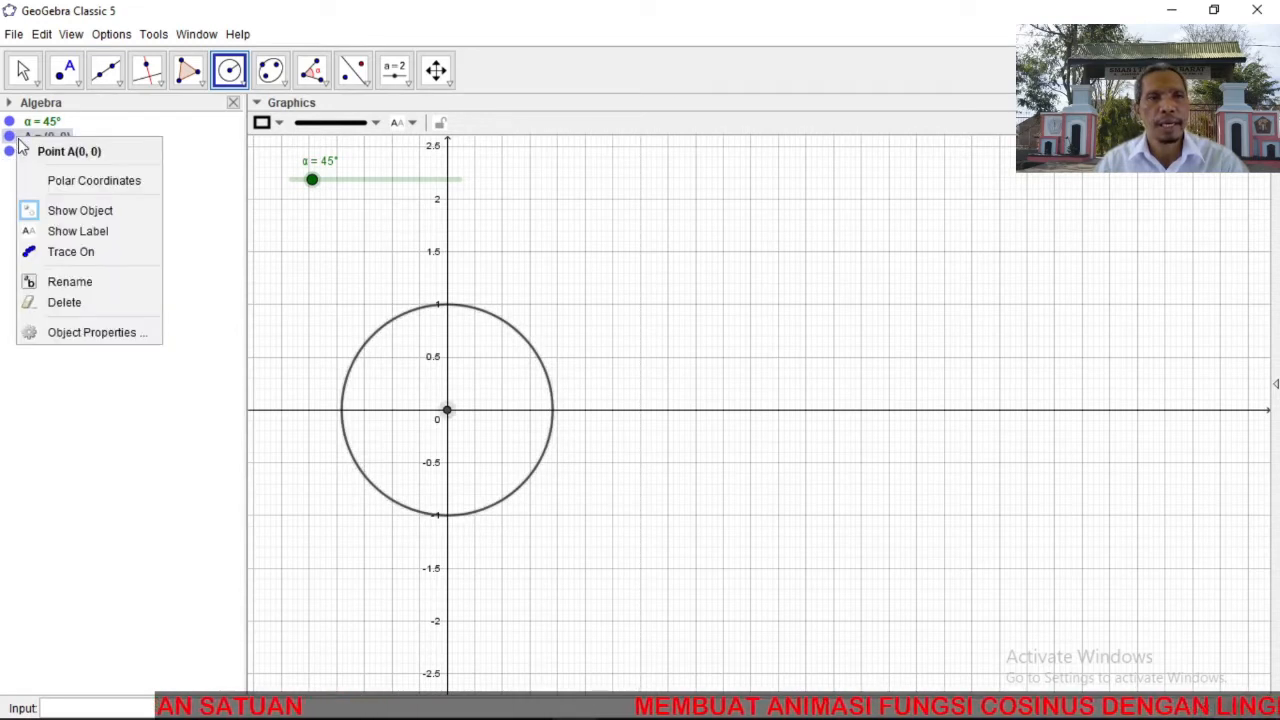
{"action": "left_click", "coordinate": [73, 233]}
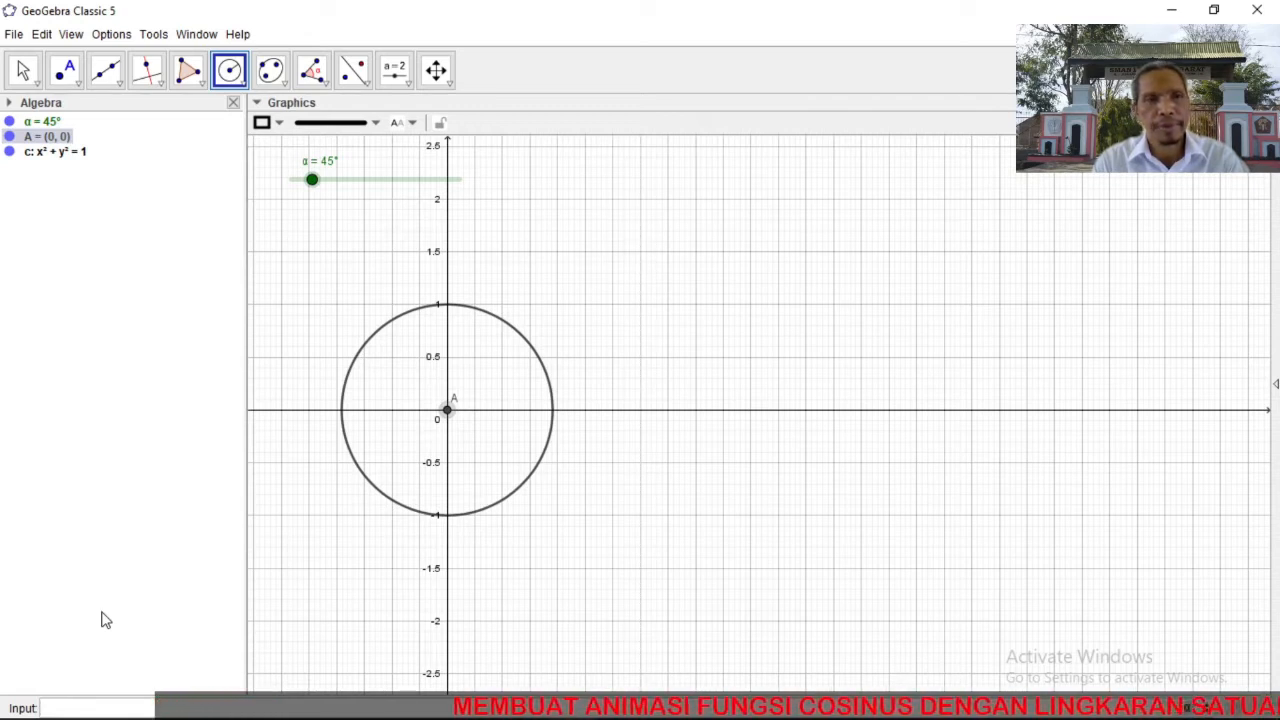
Define the cosine function limited by the slider angle as f(x)=If(0<=x<=α,cos(x)).
{"action": "type", "text": "f(x)"}
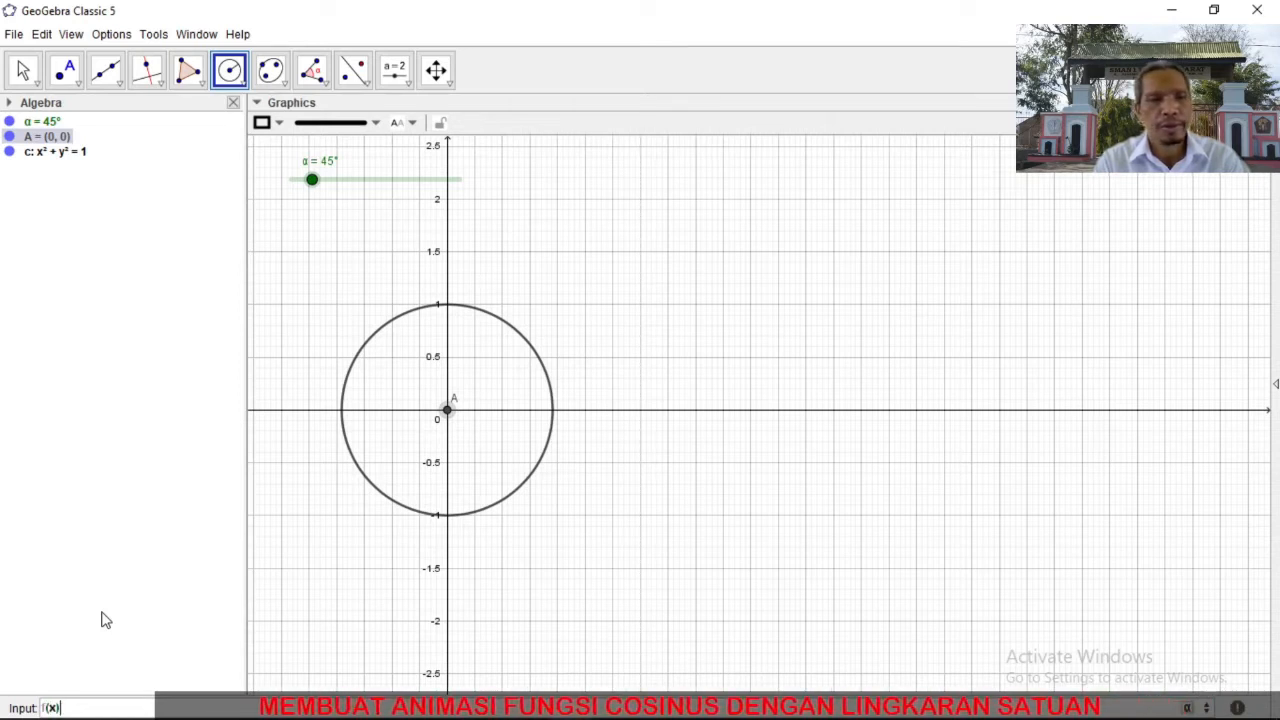
{"action": "type", "text": "="}
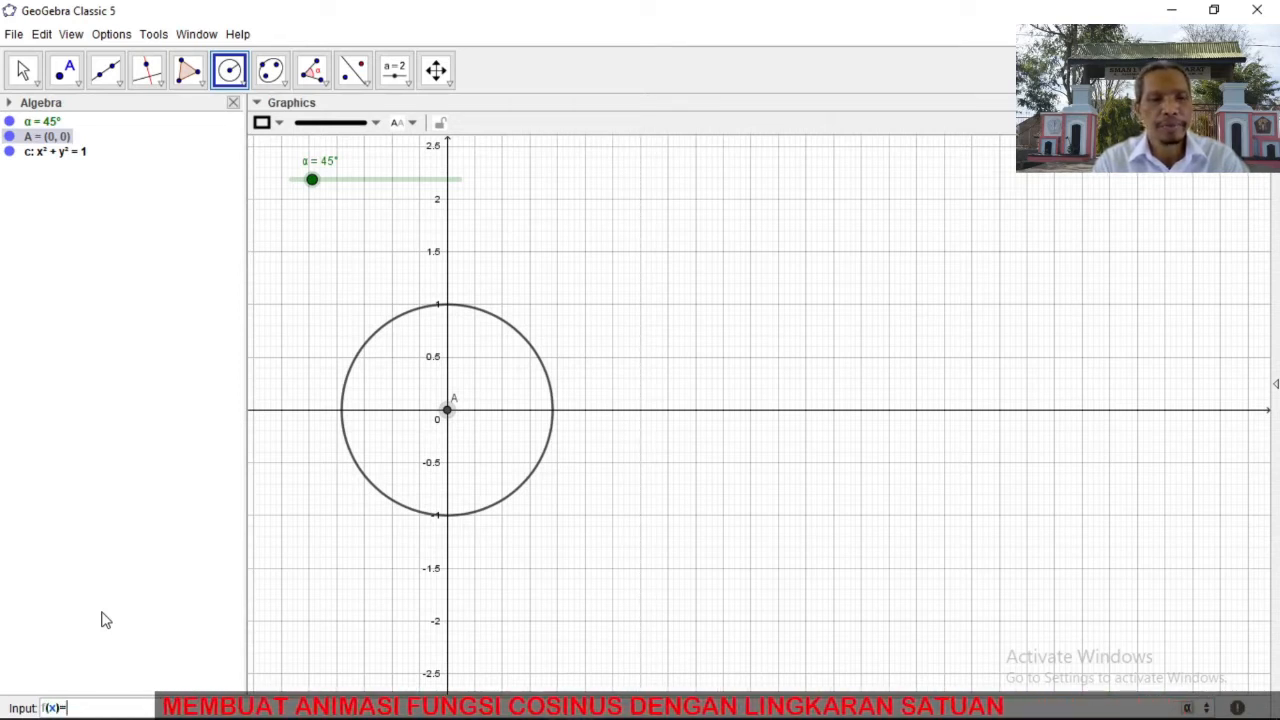
{"action": "type", "text": "If("}
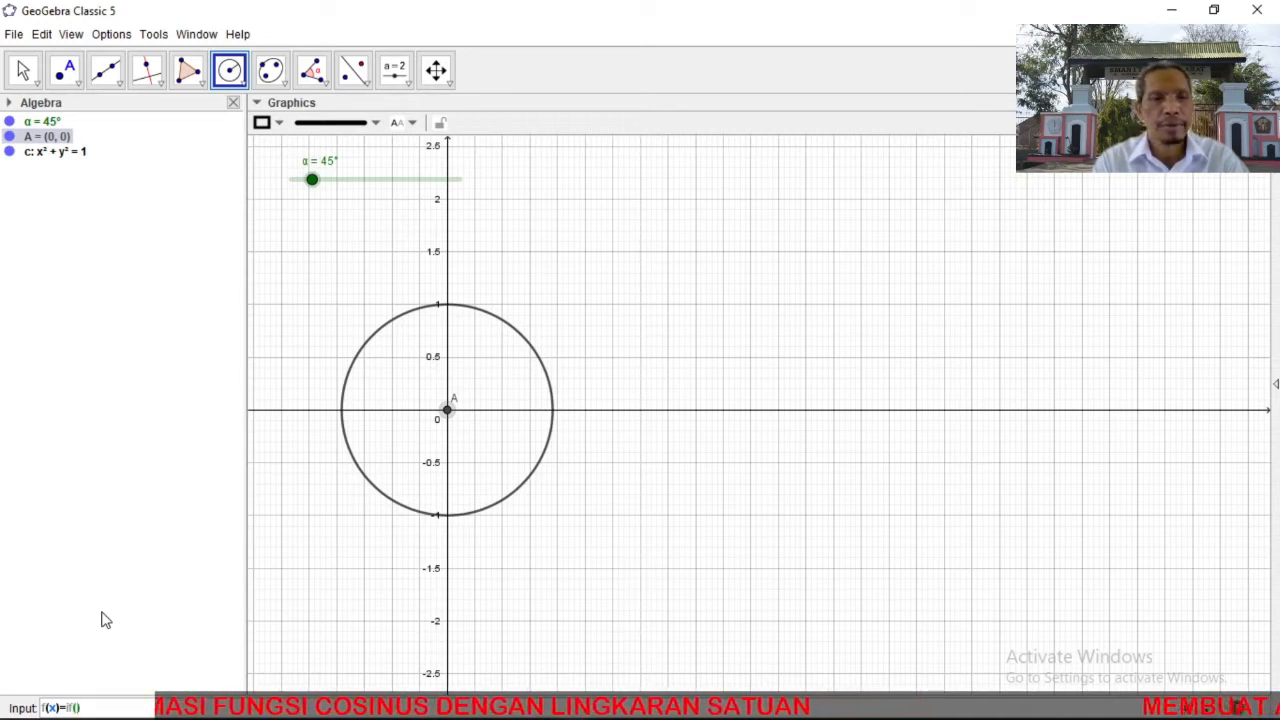
{"action": "type", "text": "0"}
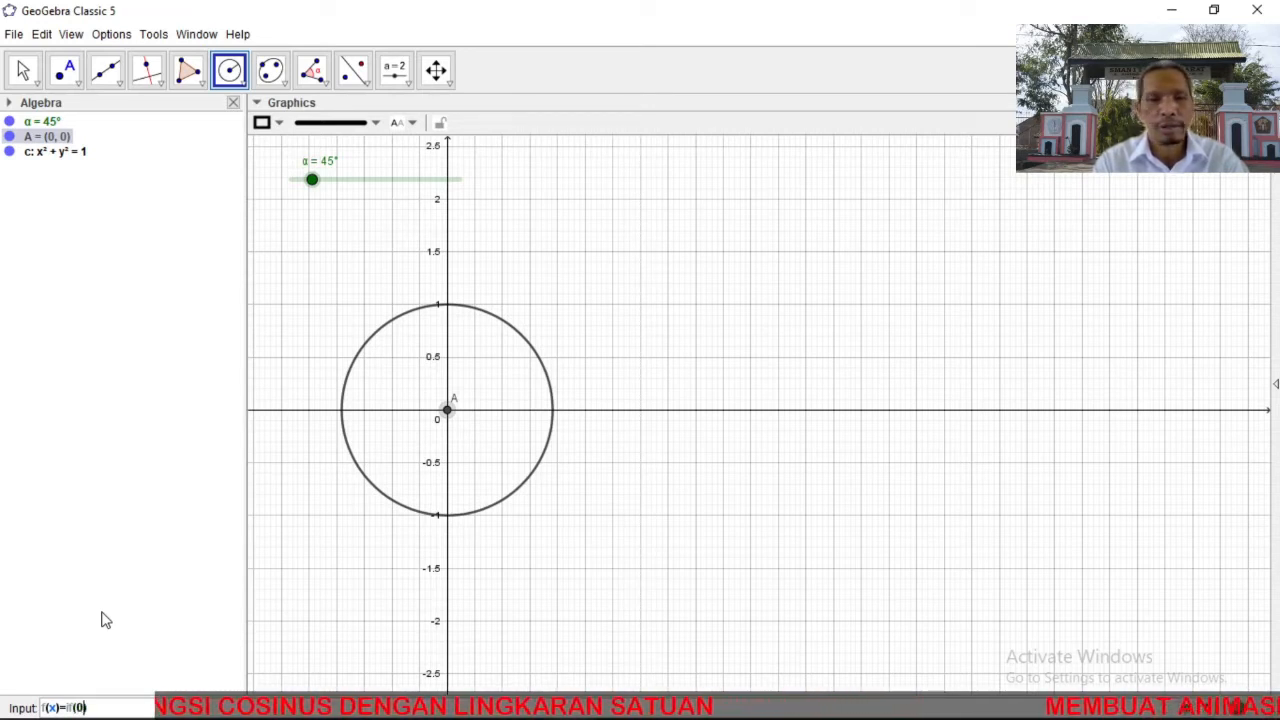
{"action": "type", "text": "<=x<="}
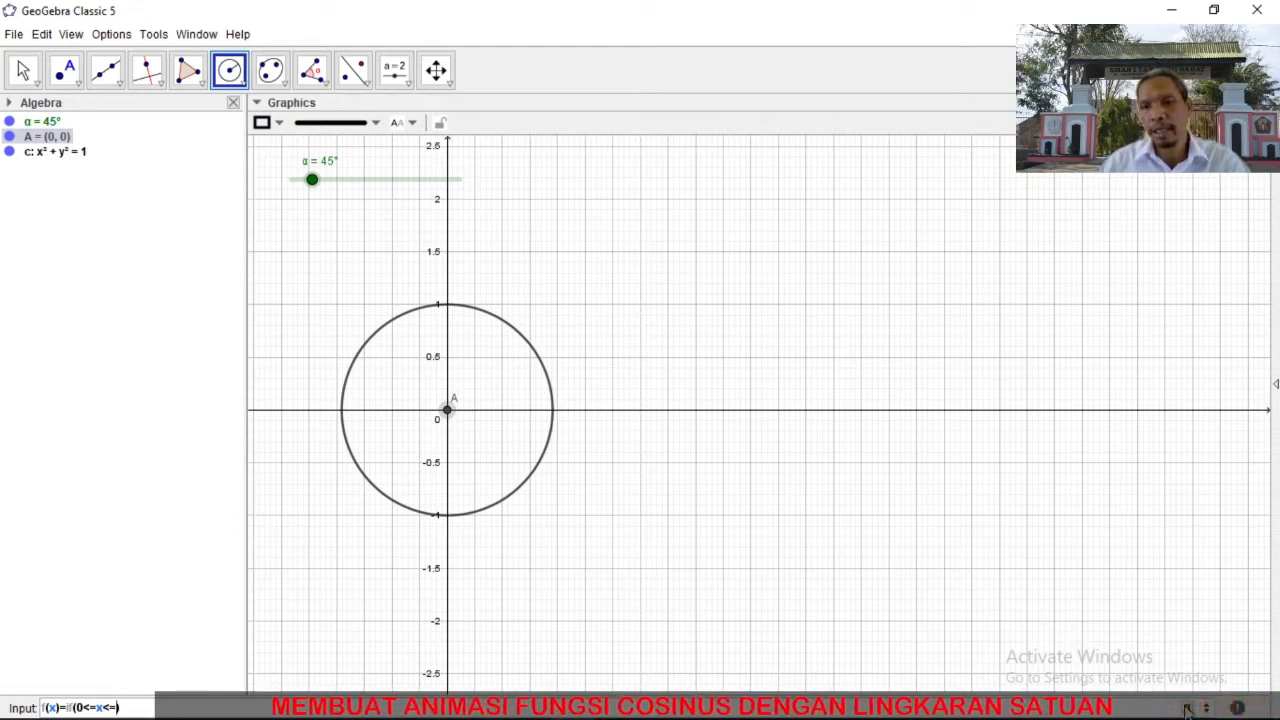
{"action": "left_click", "coordinate": [1187, 708]}
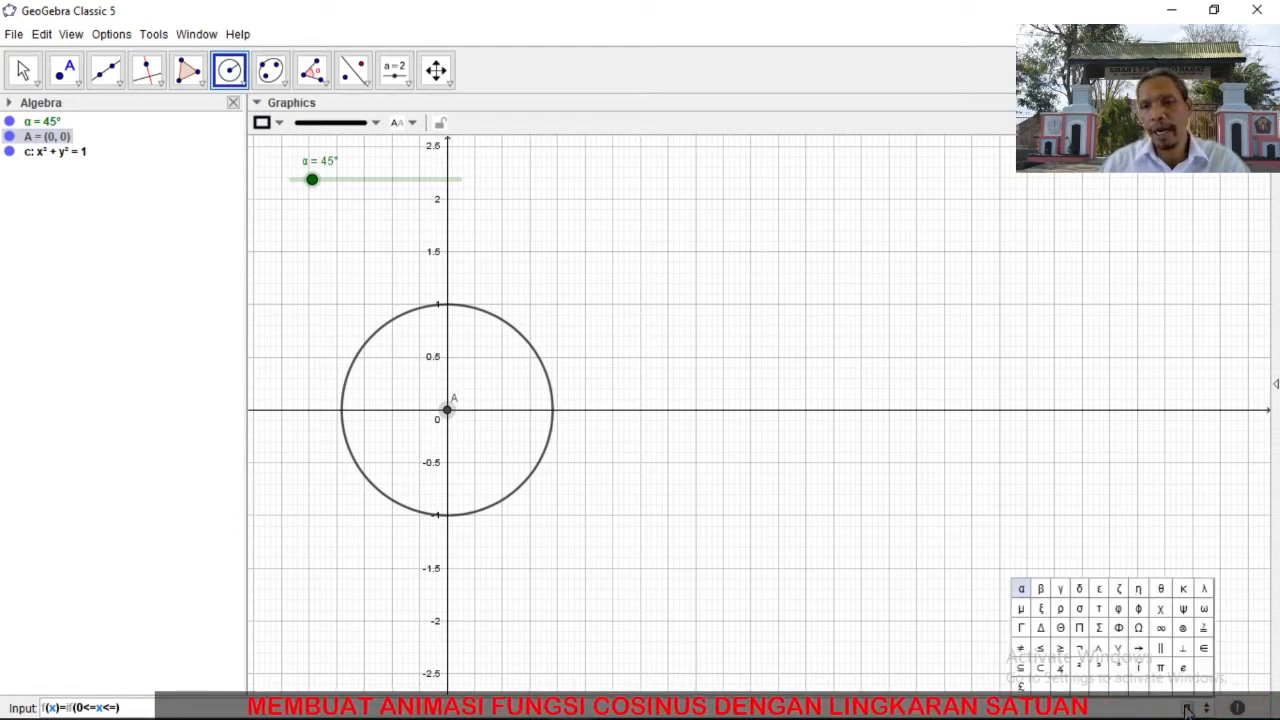
{"action": "left_click", "coordinate": [1021, 590]}
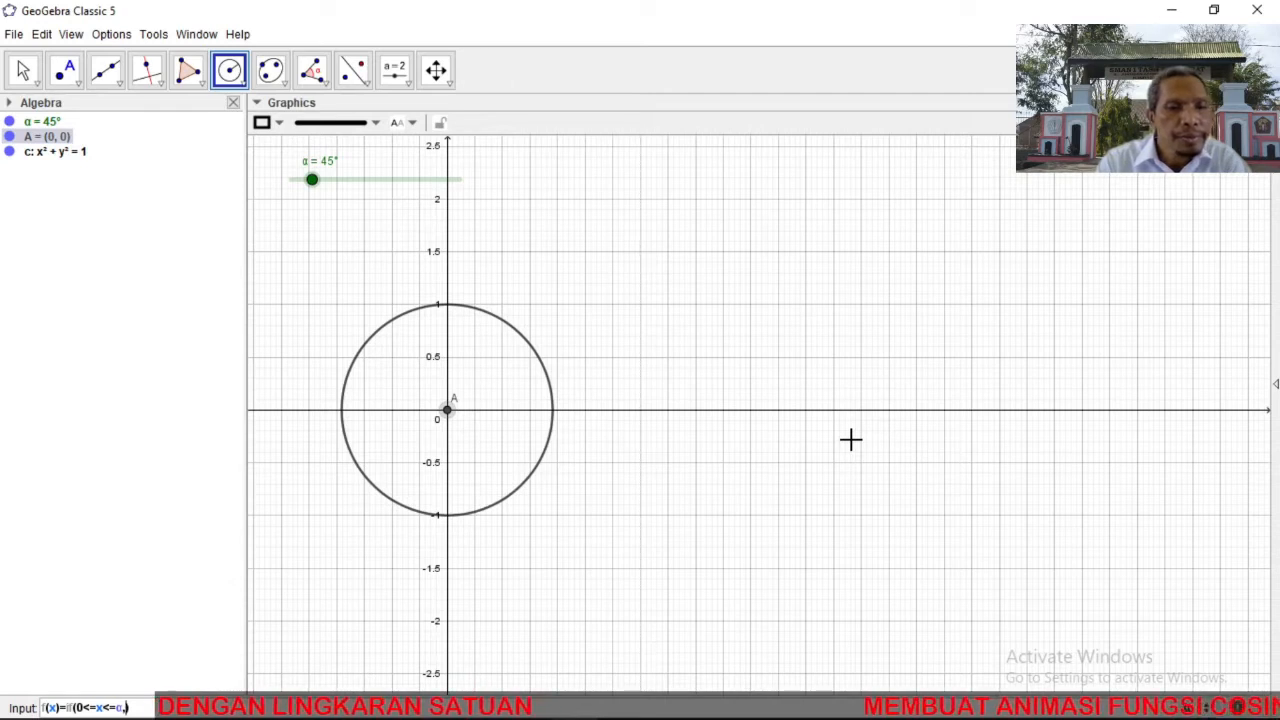
{"action": "type", "text": "os"}
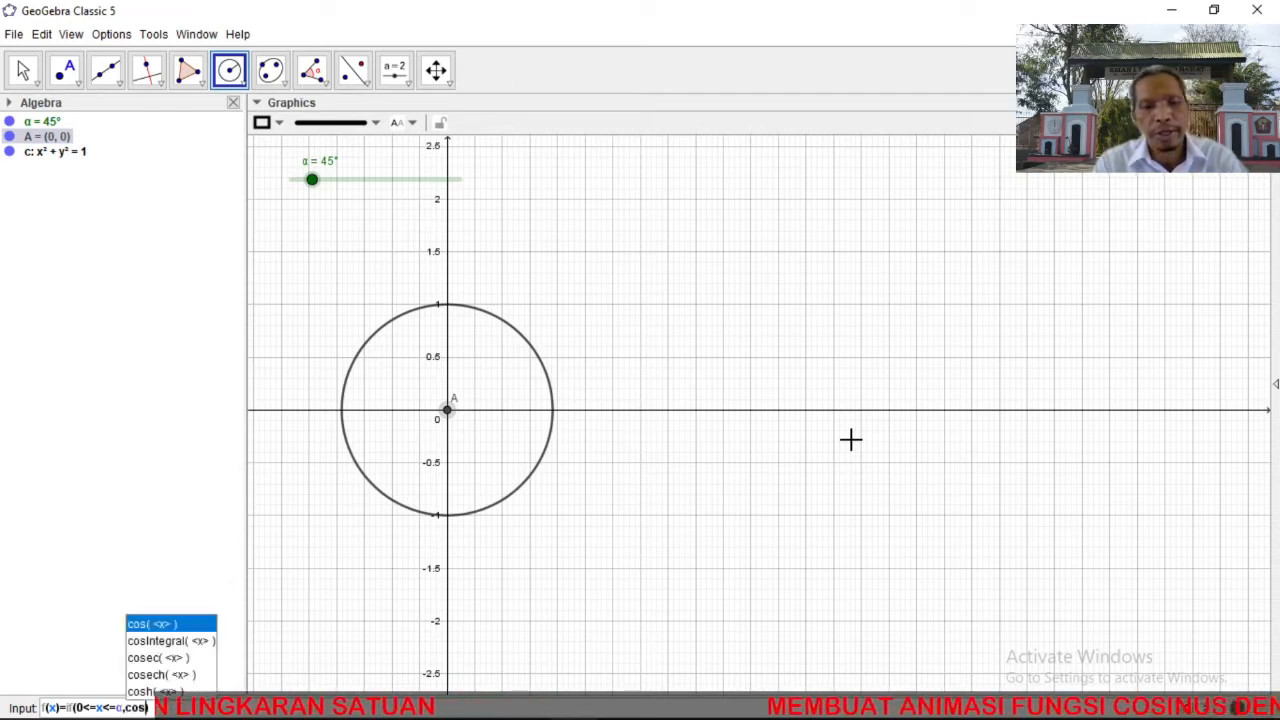
{"action": "key", "text": "Return"}
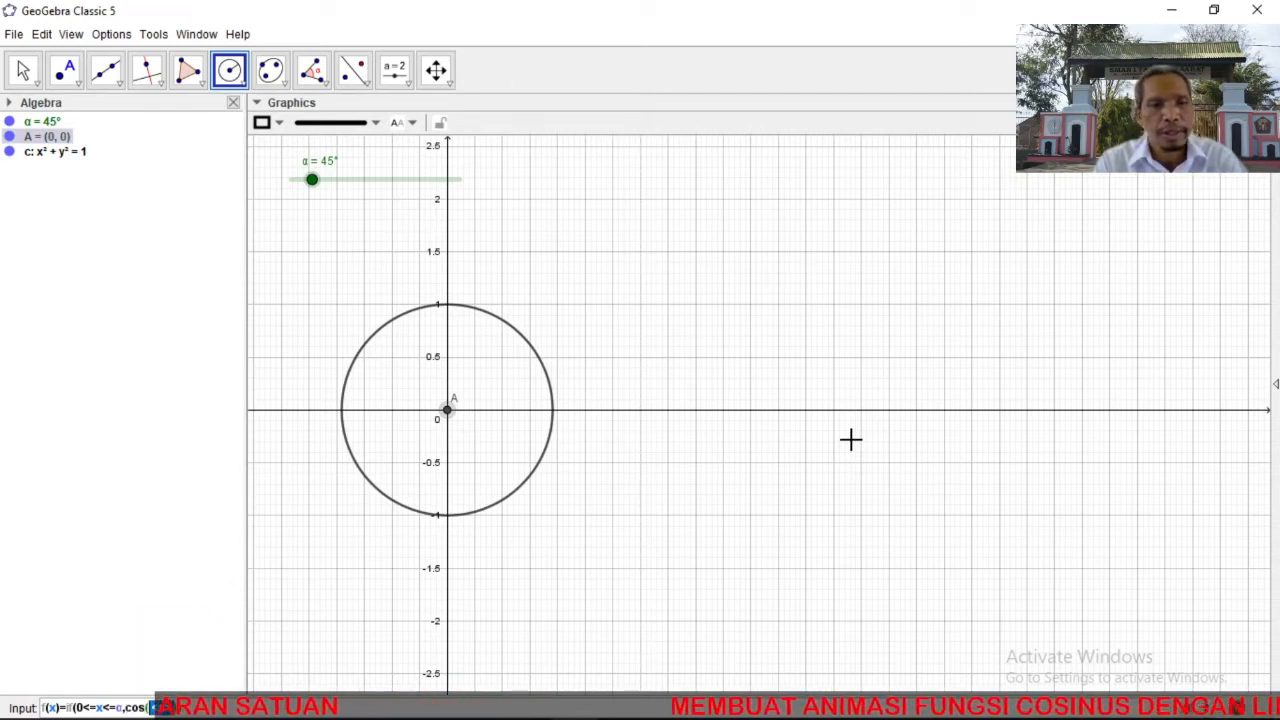
{"action": "type", "text": "x"}
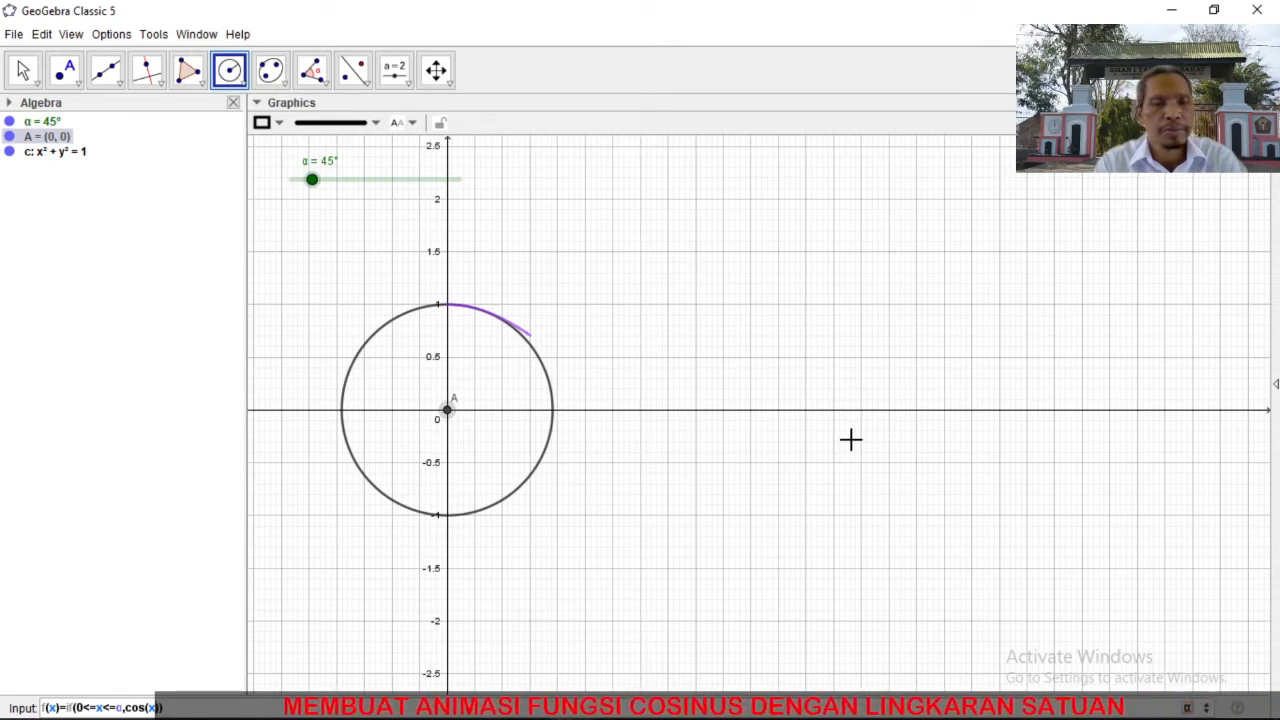
{"action": "key", "text": "Return"}
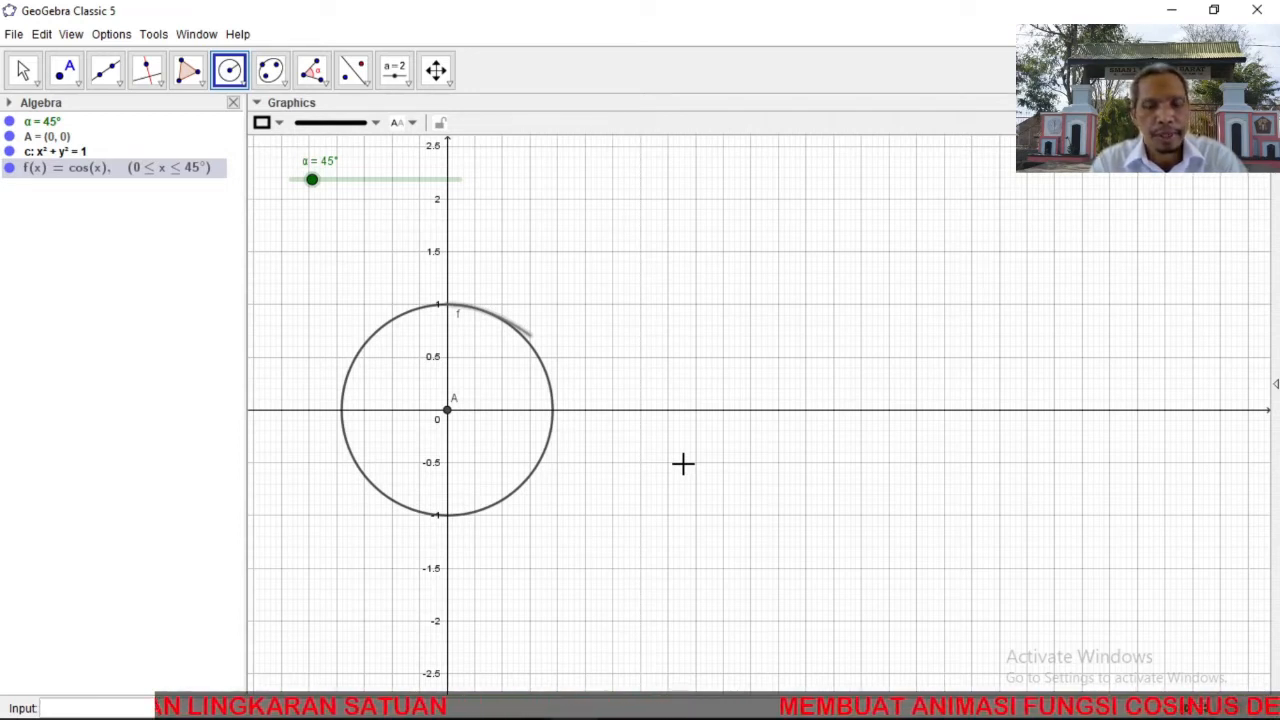
Create point B=(1,0) where the circle meets the positive x-axis.
{"action": "type", "text": "B="}
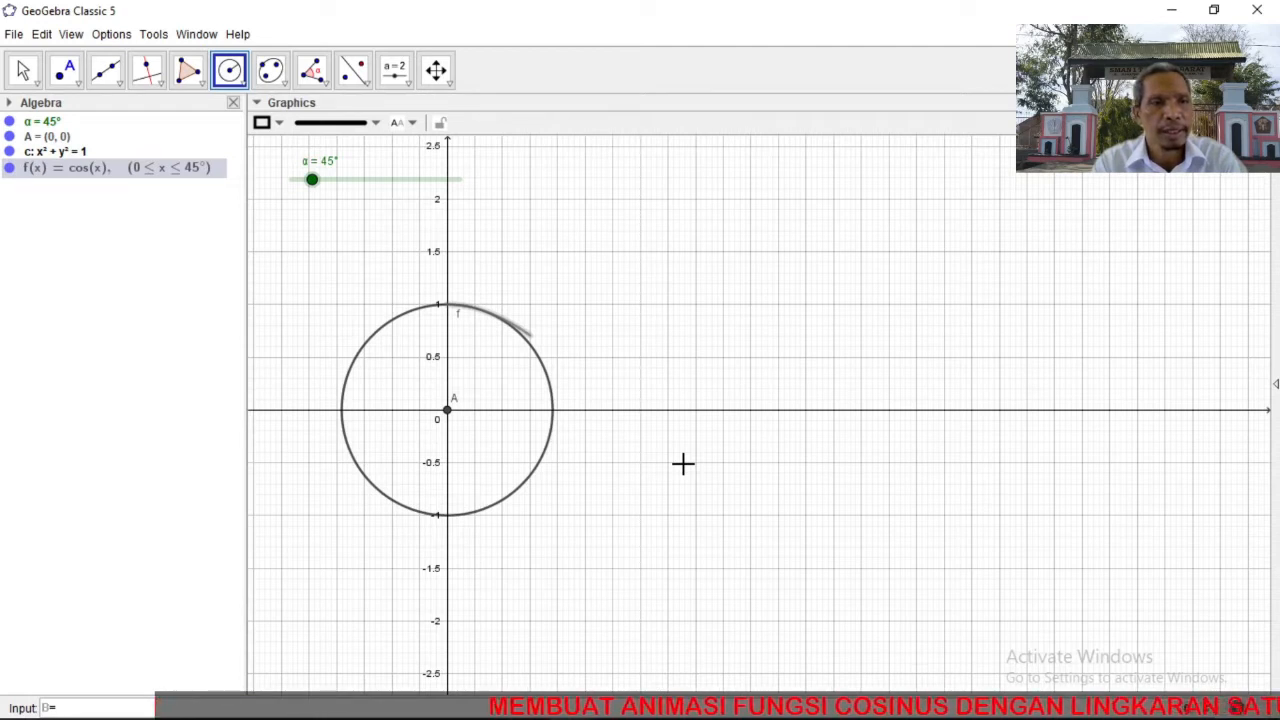
{"action": "type", "text": "("}
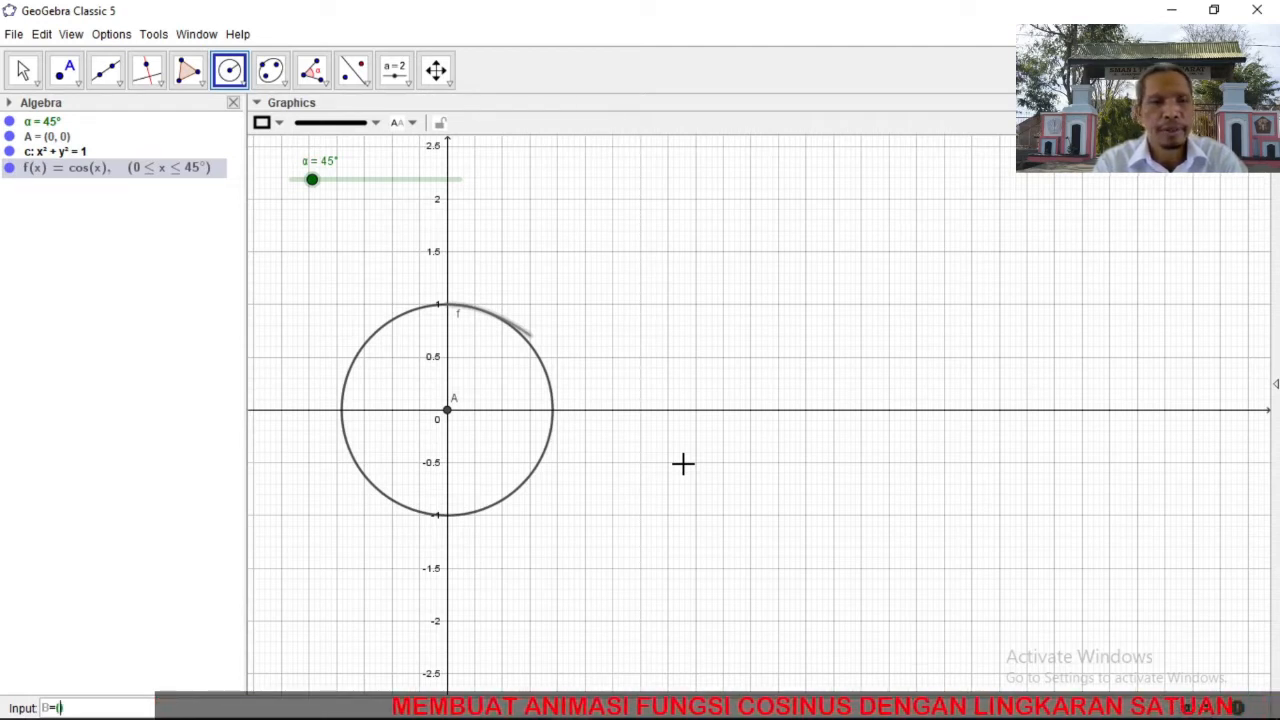
{"action": "type", "text": "1,0"}
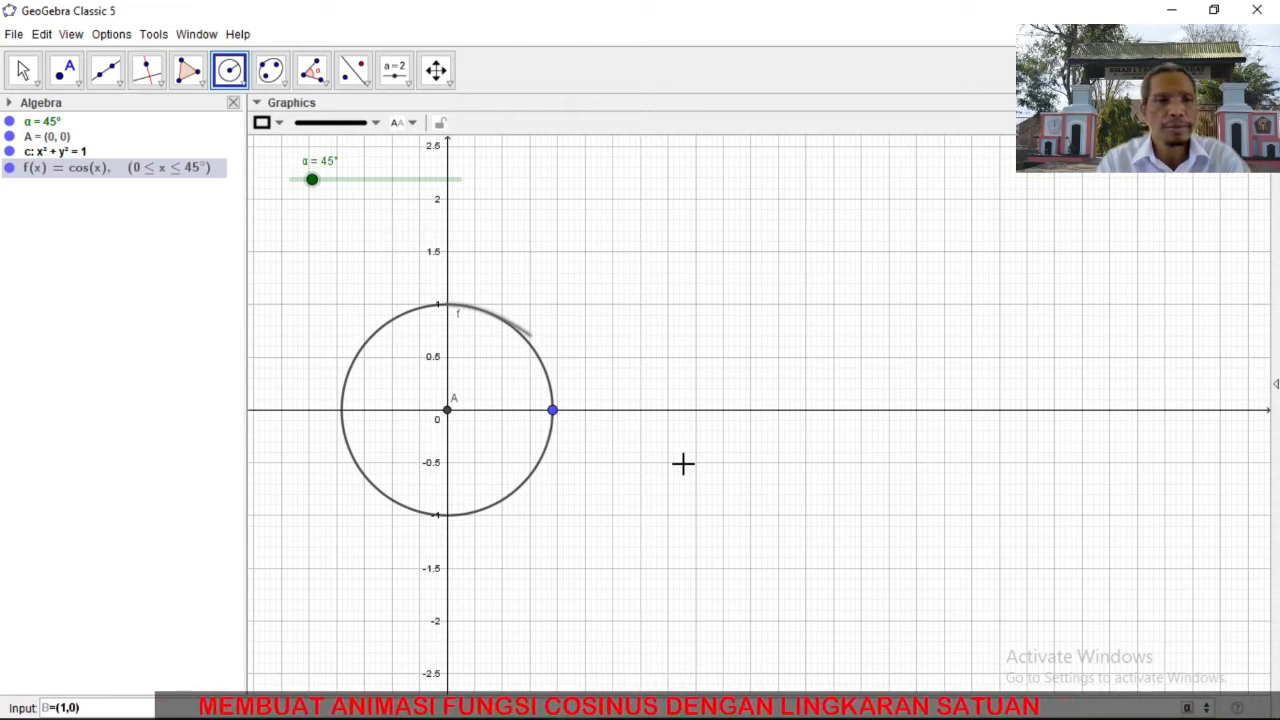
{"action": "key", "text": "Return"}
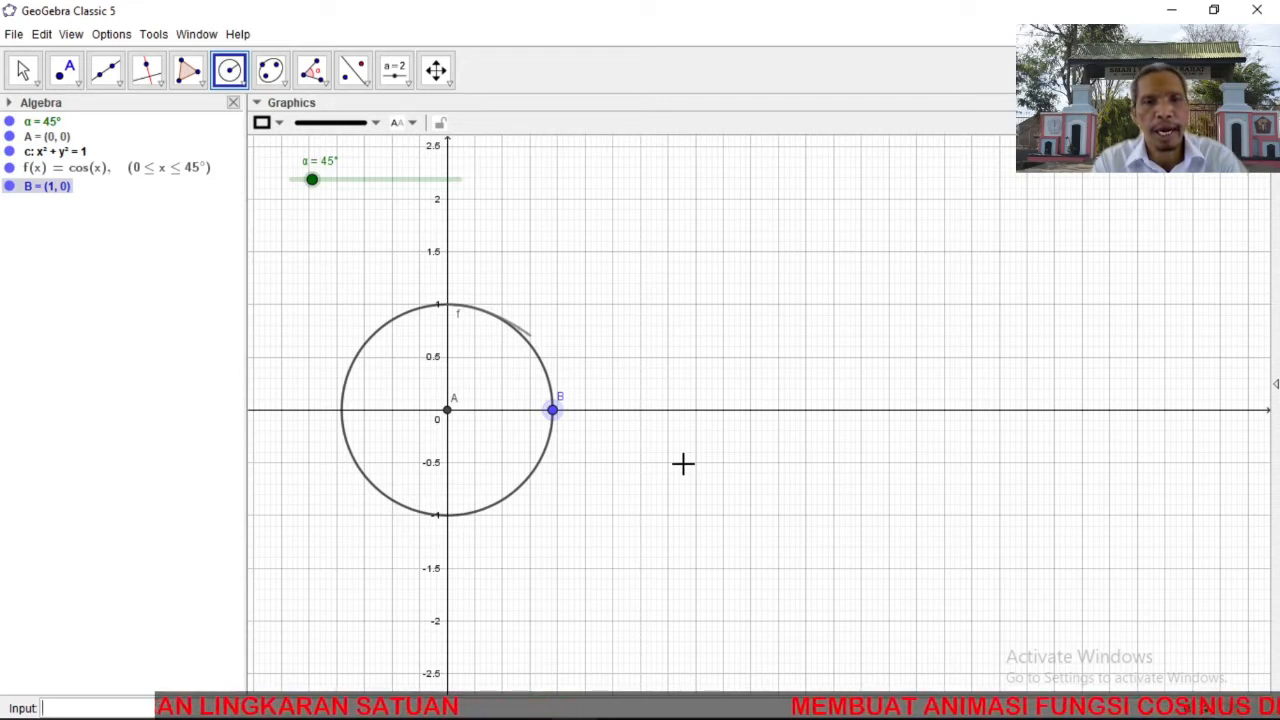
Rotate point B by the slider angle α around point A using the command Rotate(B, α, A).
{"action": "type", "text": "rotate"}
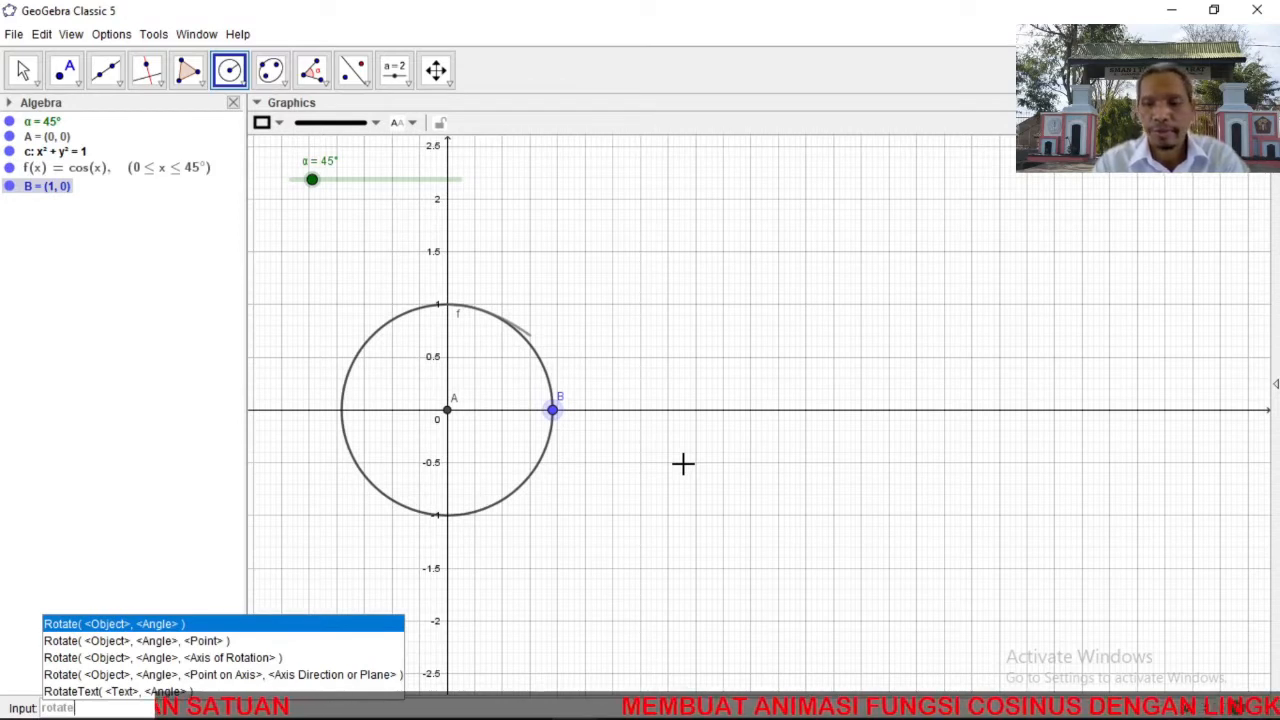
{"action": "key", "text": "Down"}
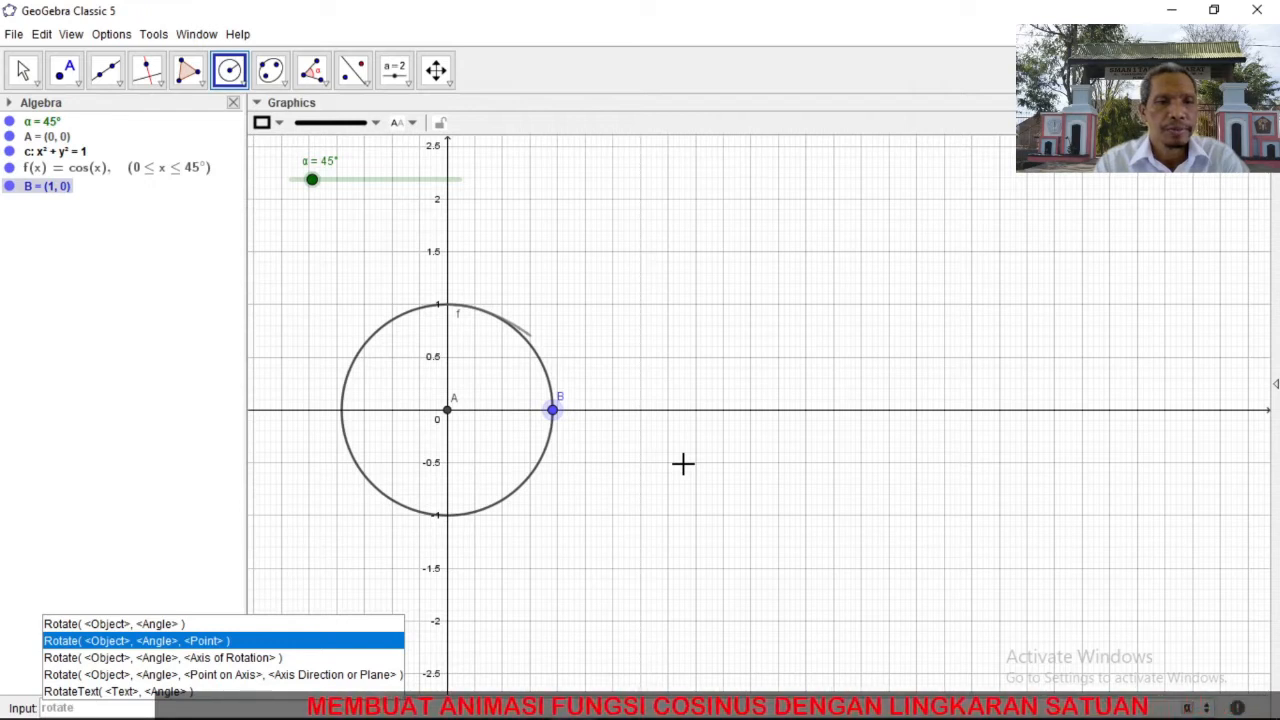
{"action": "key", "text": "Return"}
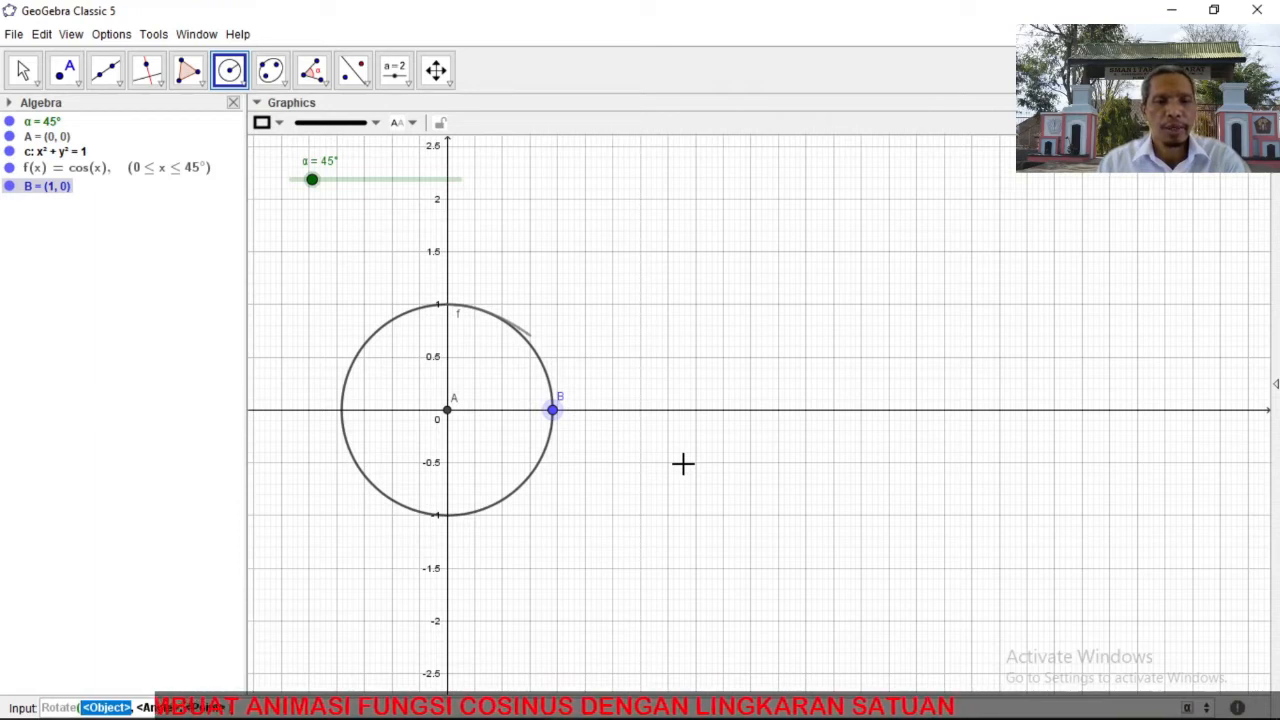
{"action": "type", "text": "B"}
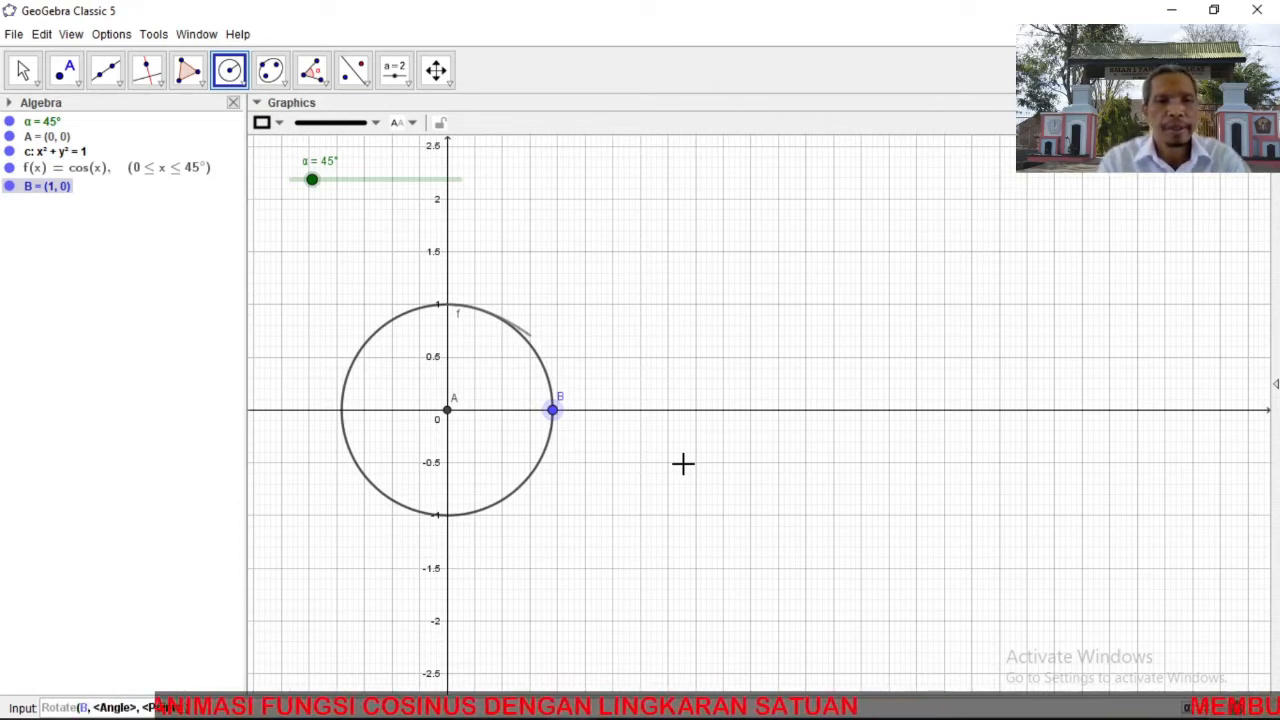
{"action": "key", "text": "Tab"}
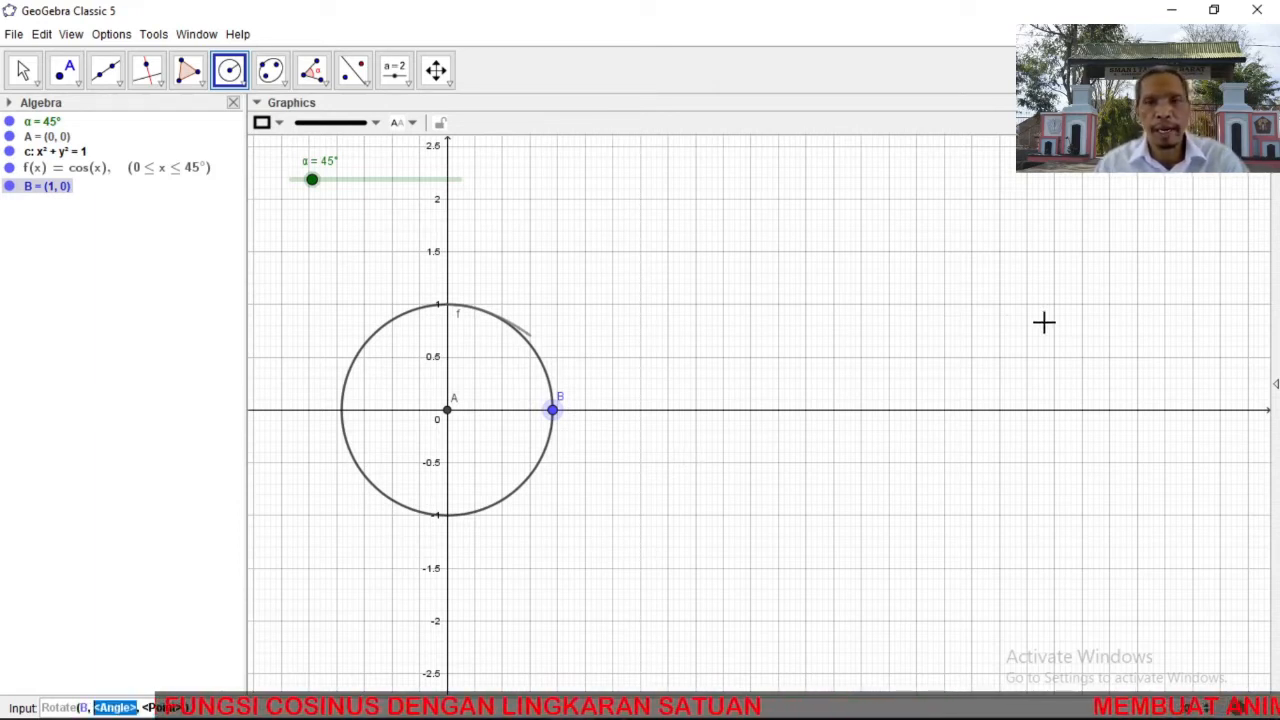
{"action": "left_click", "coordinate": [1190, 707]}
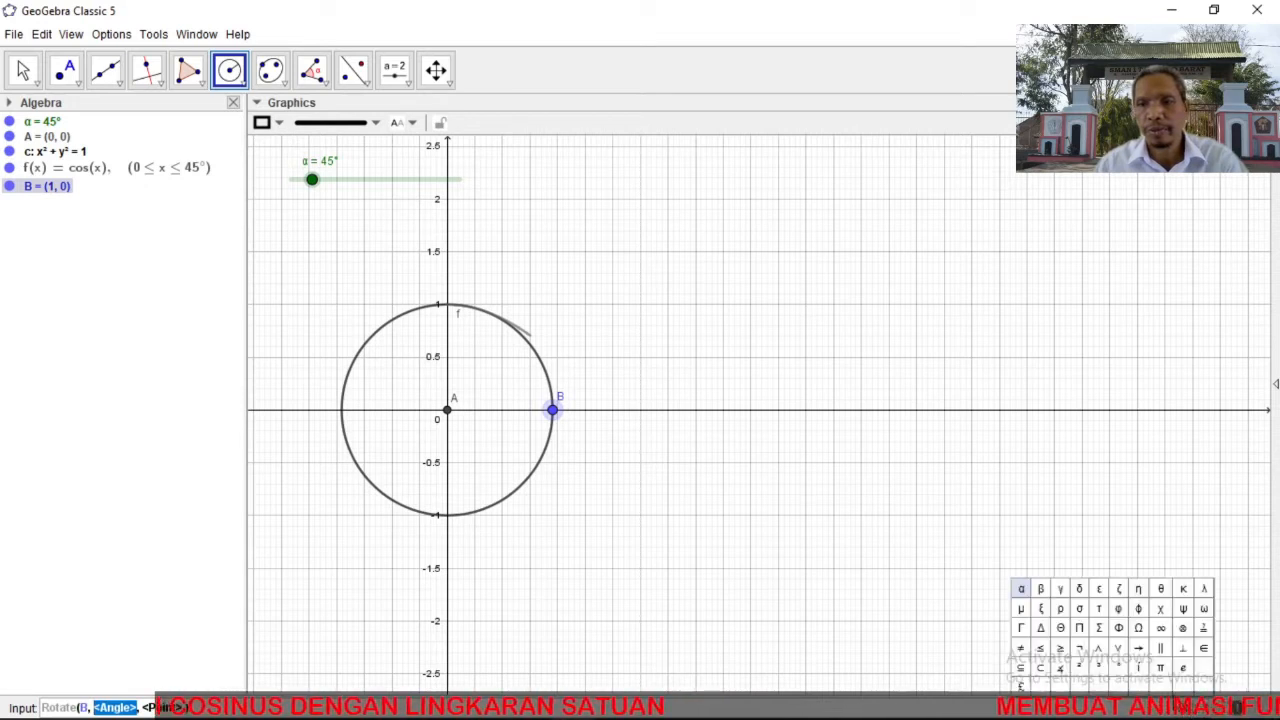
{"action": "left_click", "coordinate": [1020, 589]}
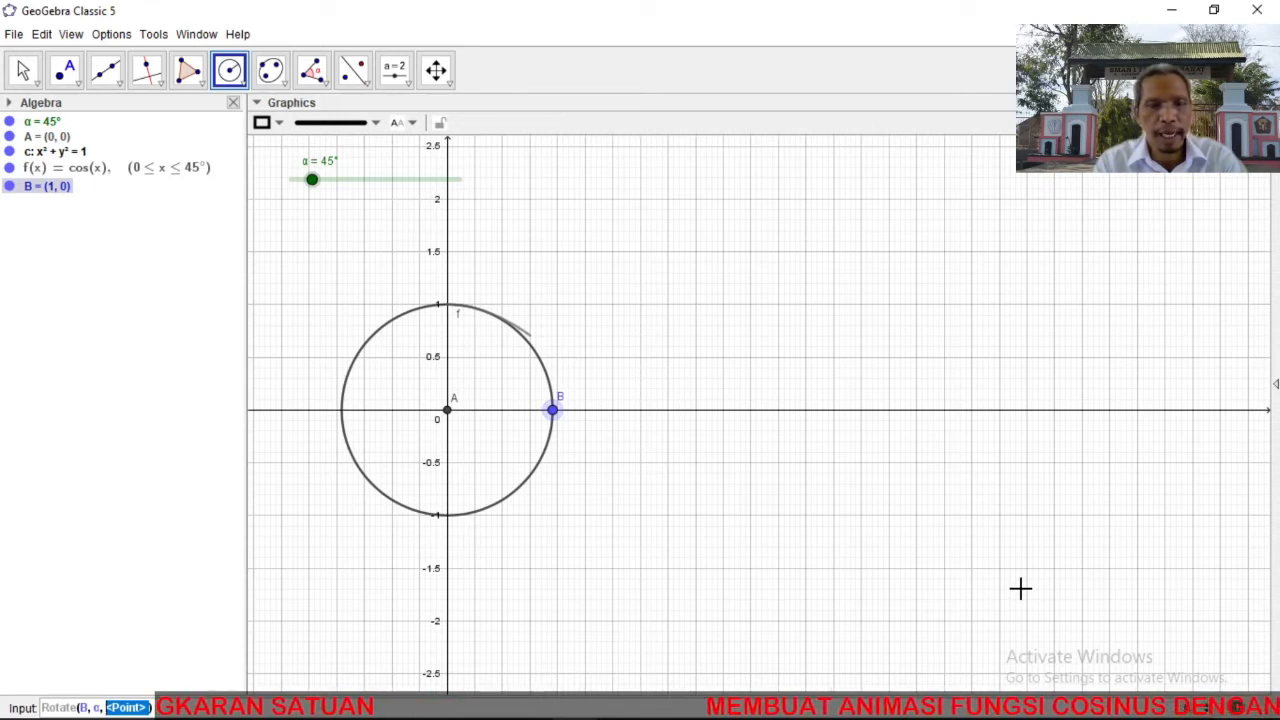
{"action": "key", "text": "Return"}
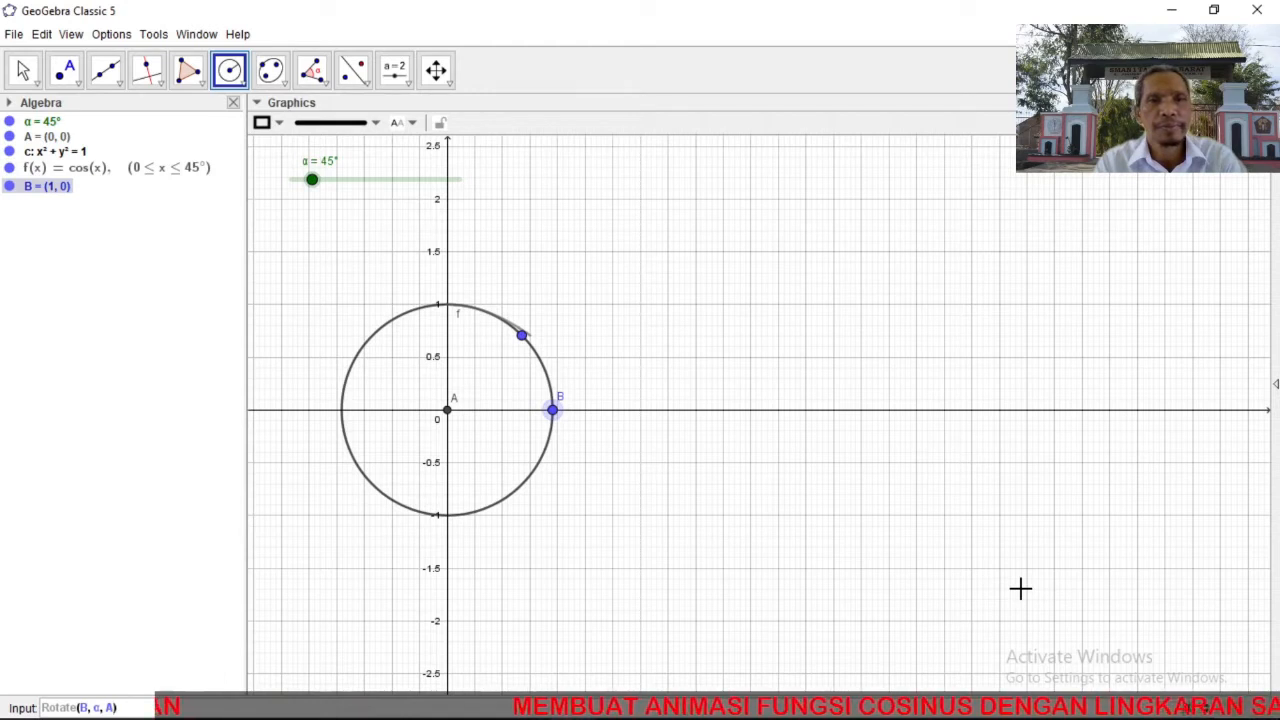
{"action": "key", "text": "Return"}
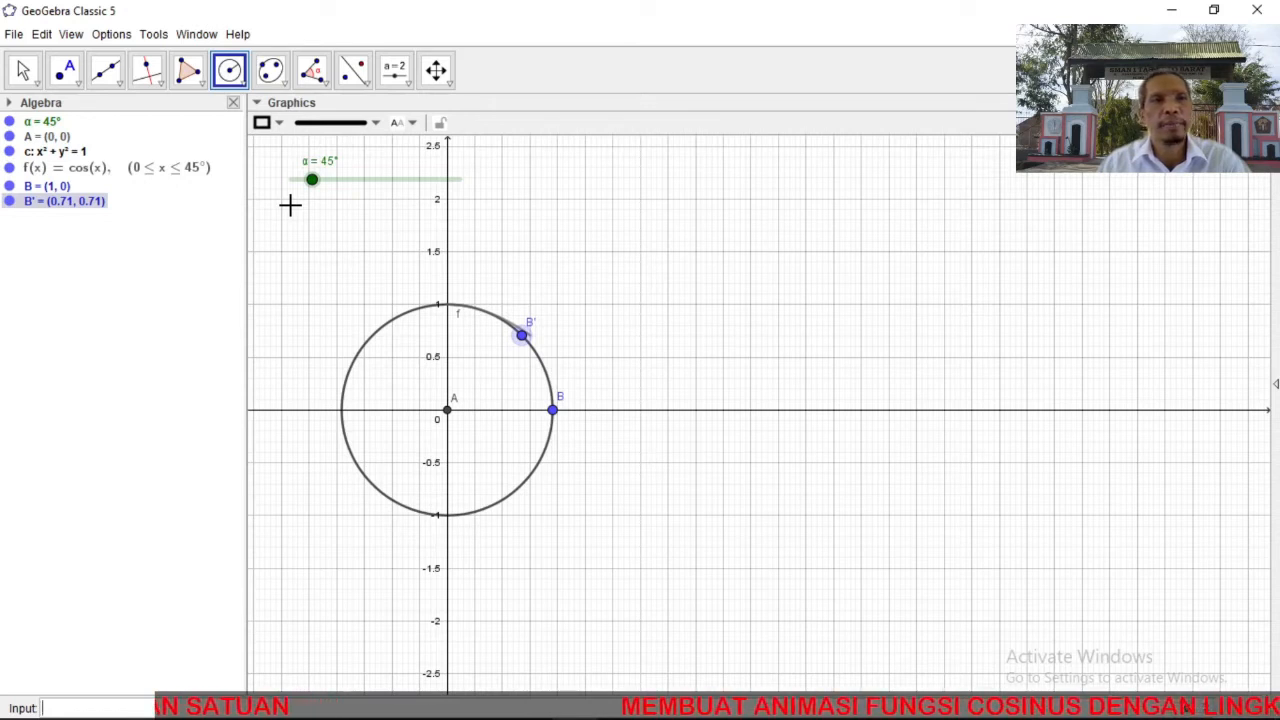
Construct a perpendicular line to the x-axis through the rotated point B'.
{"action": "left_click", "coordinate": [155, 85]}
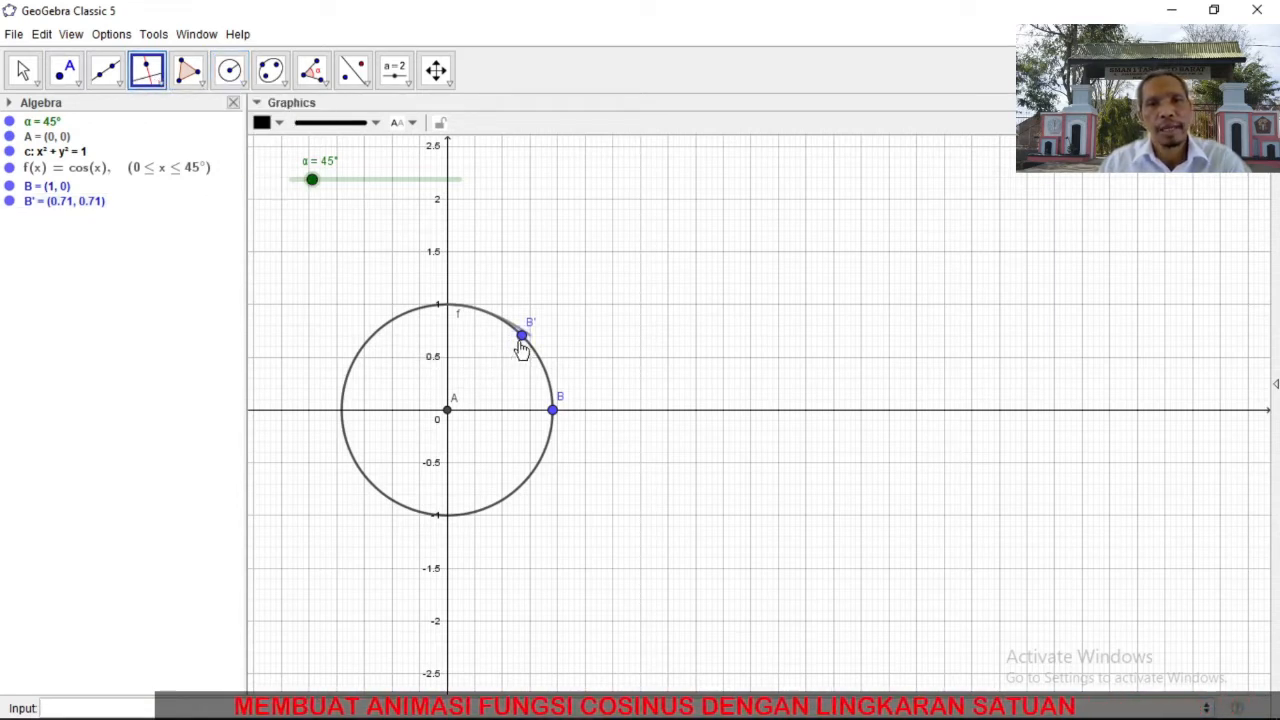
{"action": "left_click", "coordinate": [522, 337]}
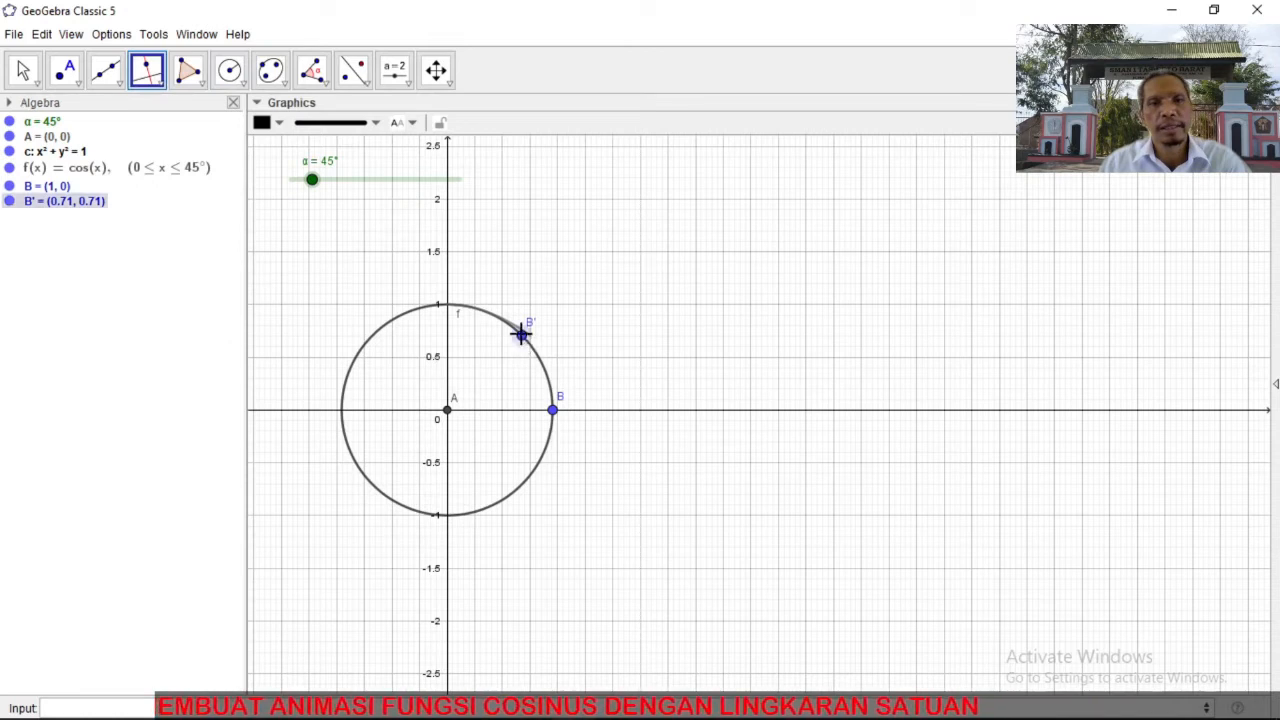
{"action": "left_click", "coordinate": [487, 410]}
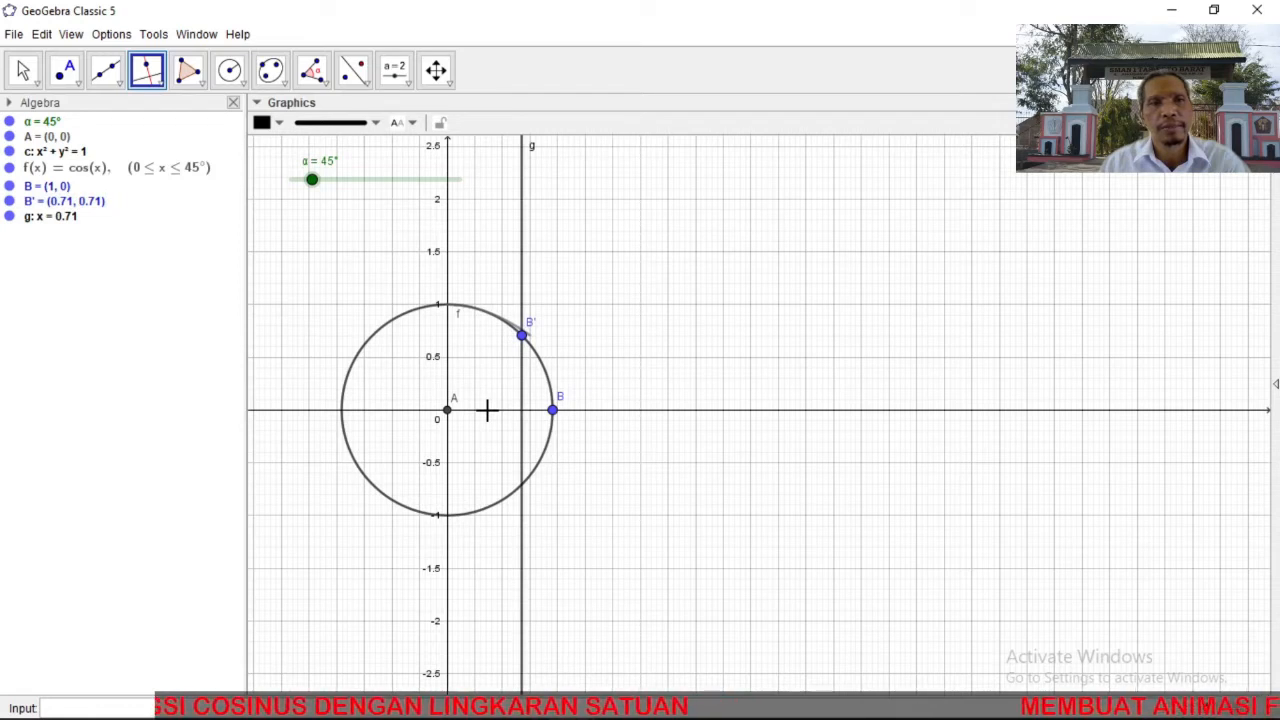
Create the intersection point of the perpendicular line through B' and the x-axis, and hide that line.
{"action": "left_click", "coordinate": [79, 87]}
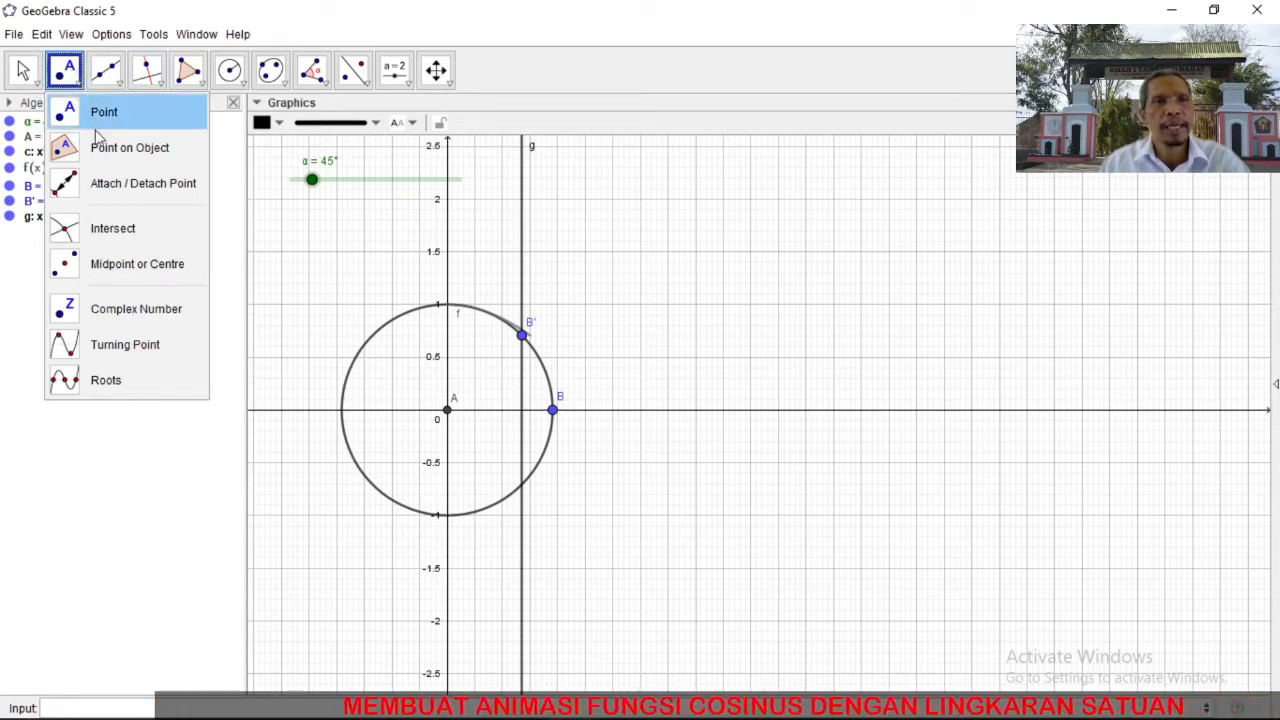
{"action": "left_click", "coordinate": [121, 228]}
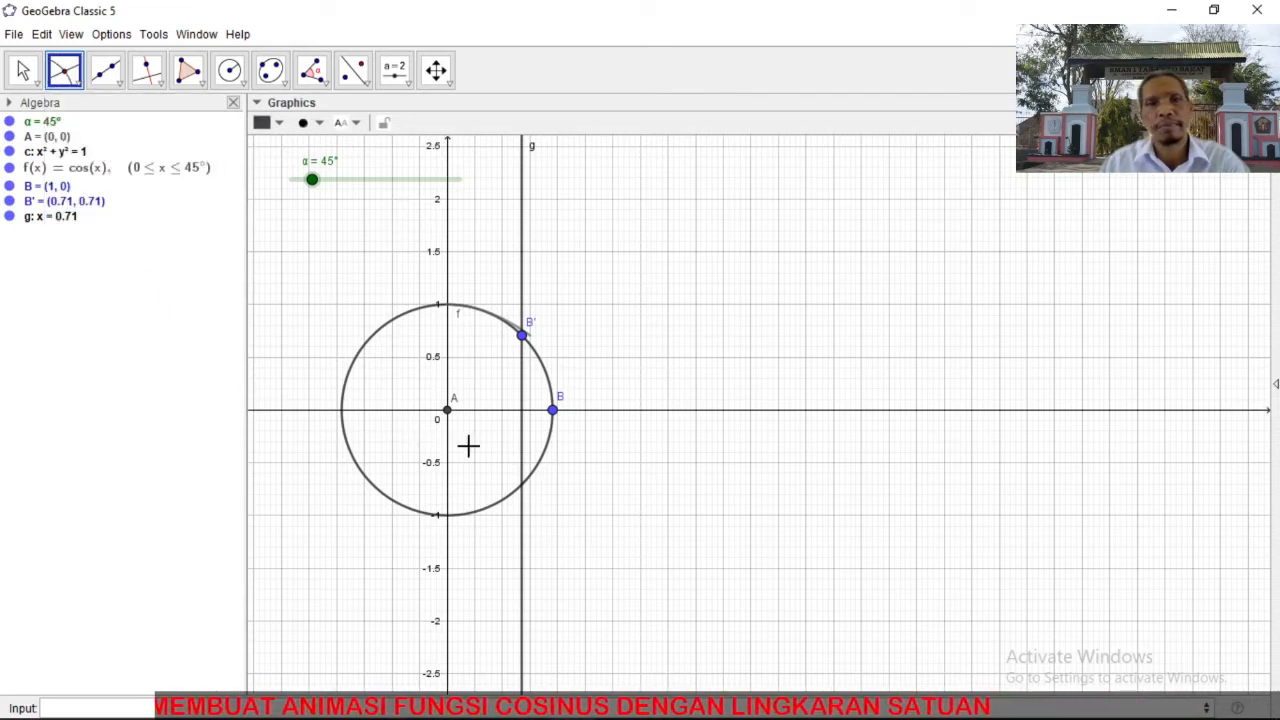
{"action": "left_click", "coordinate": [523, 415]}
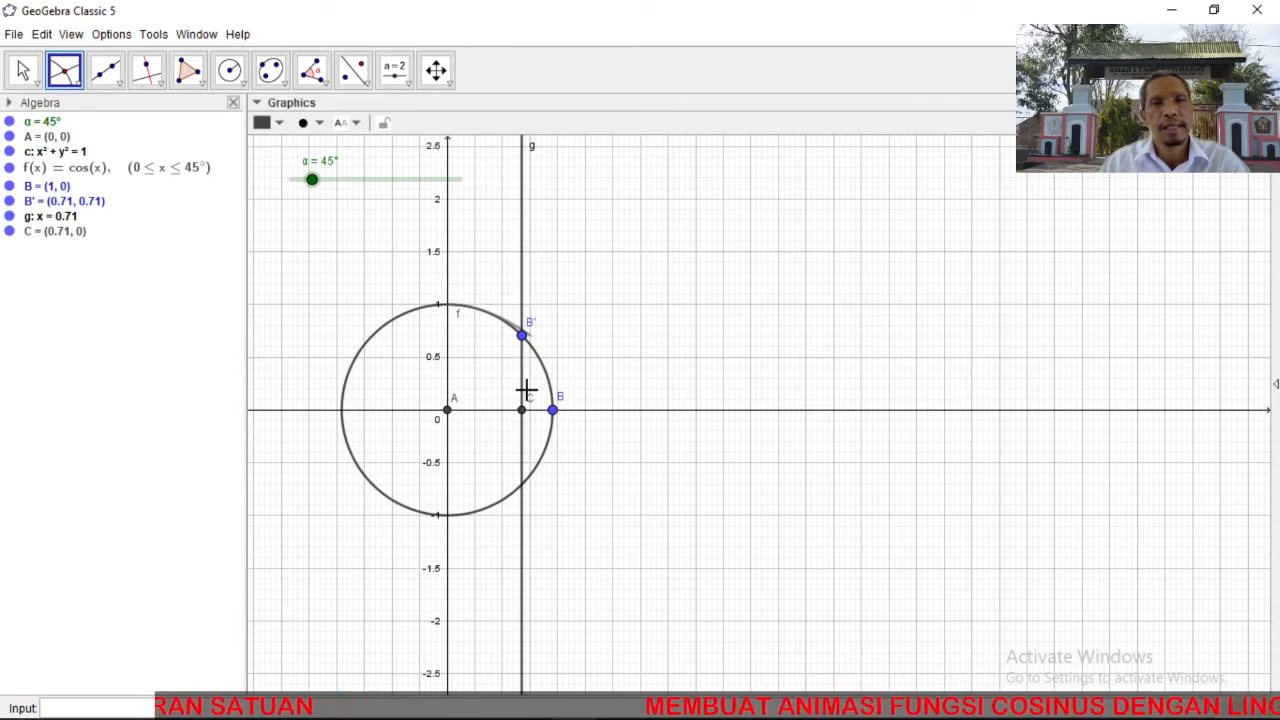
{"action": "left_click", "coordinate": [9, 216]}
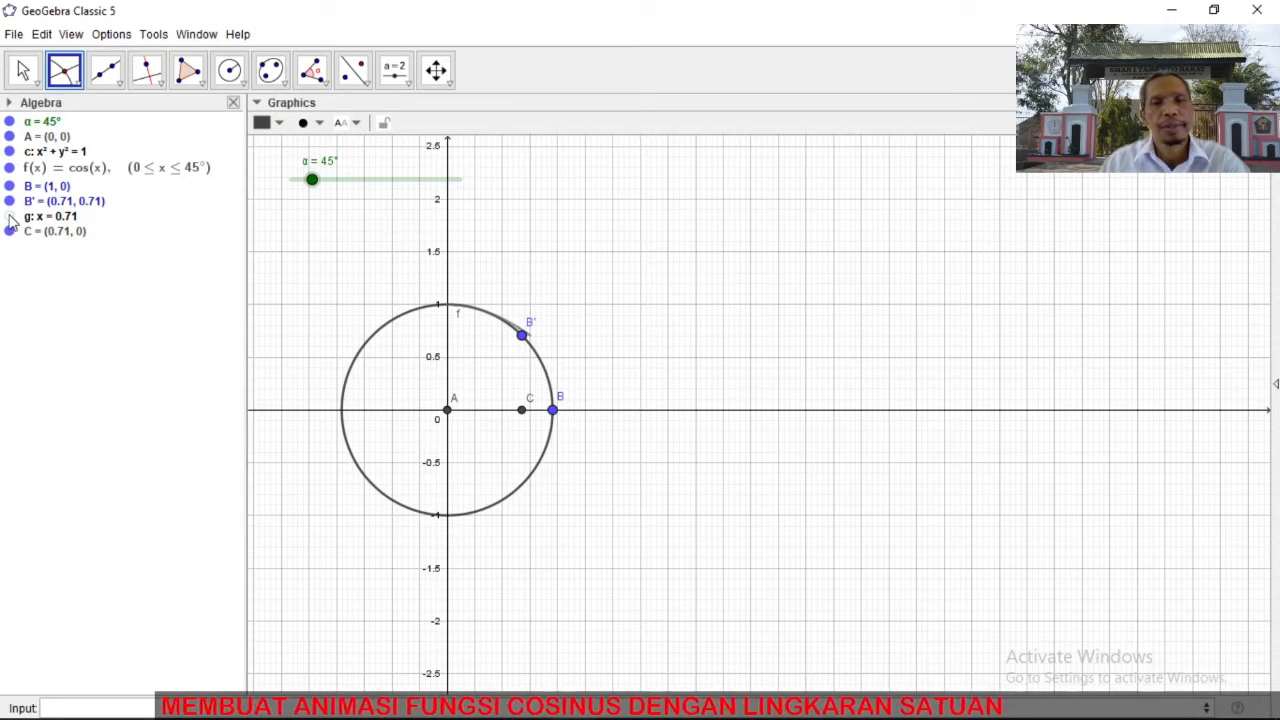
Draw the segments AC, AB' and B'C to form a right triangle inside the unit circle.
{"action": "left_click", "coordinate": [120, 88]}
{"action": "left_click", "coordinate": [150, 152]}
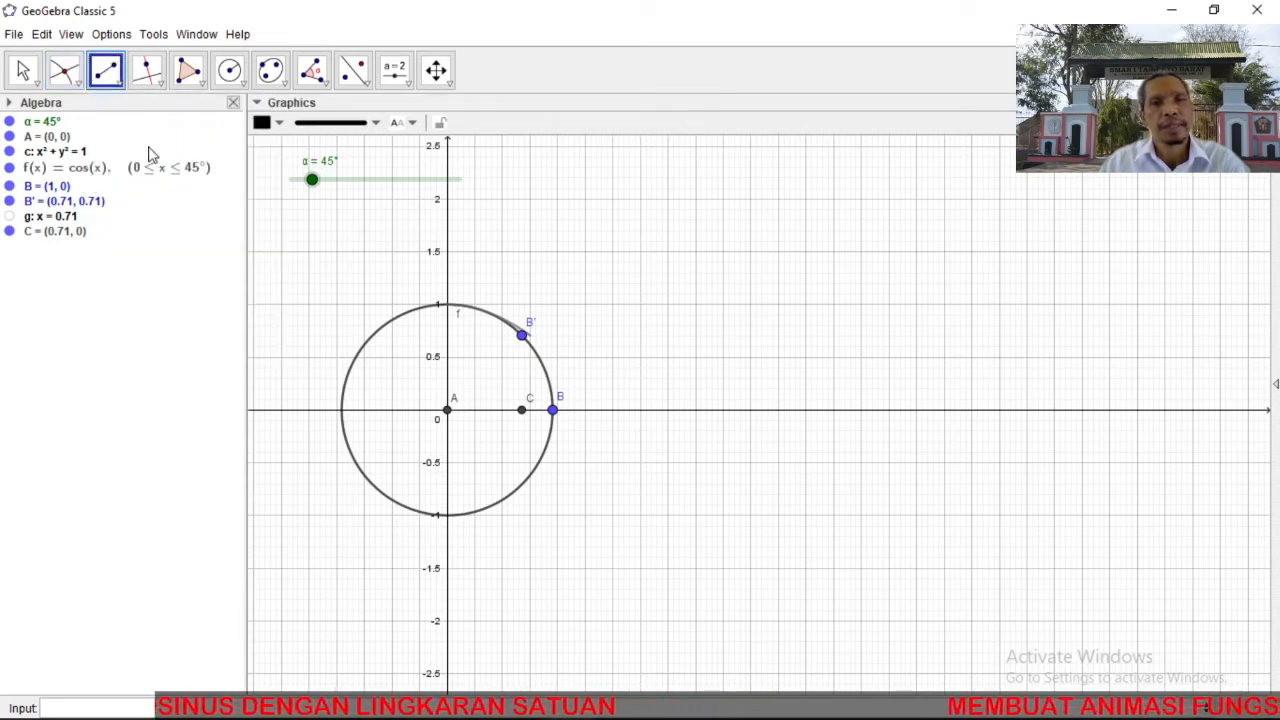
{"action": "left_click", "coordinate": [446, 416]}
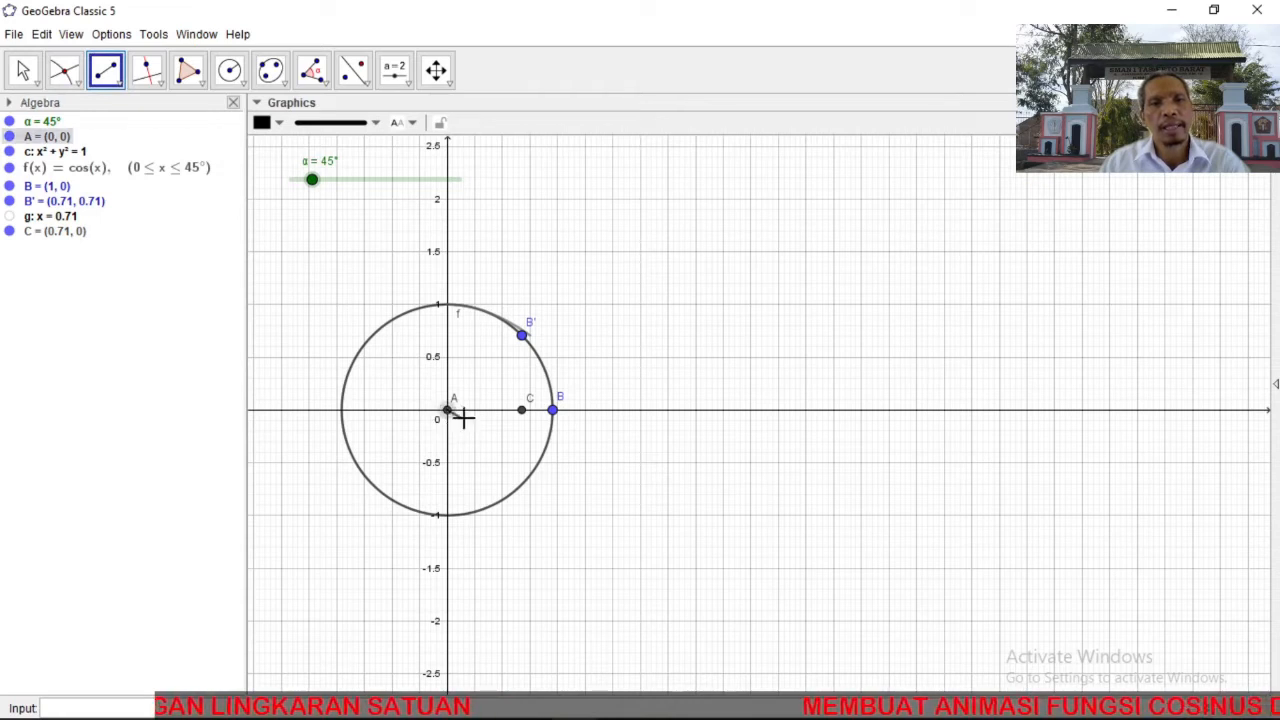
{"action": "left_click", "coordinate": [522, 412]}
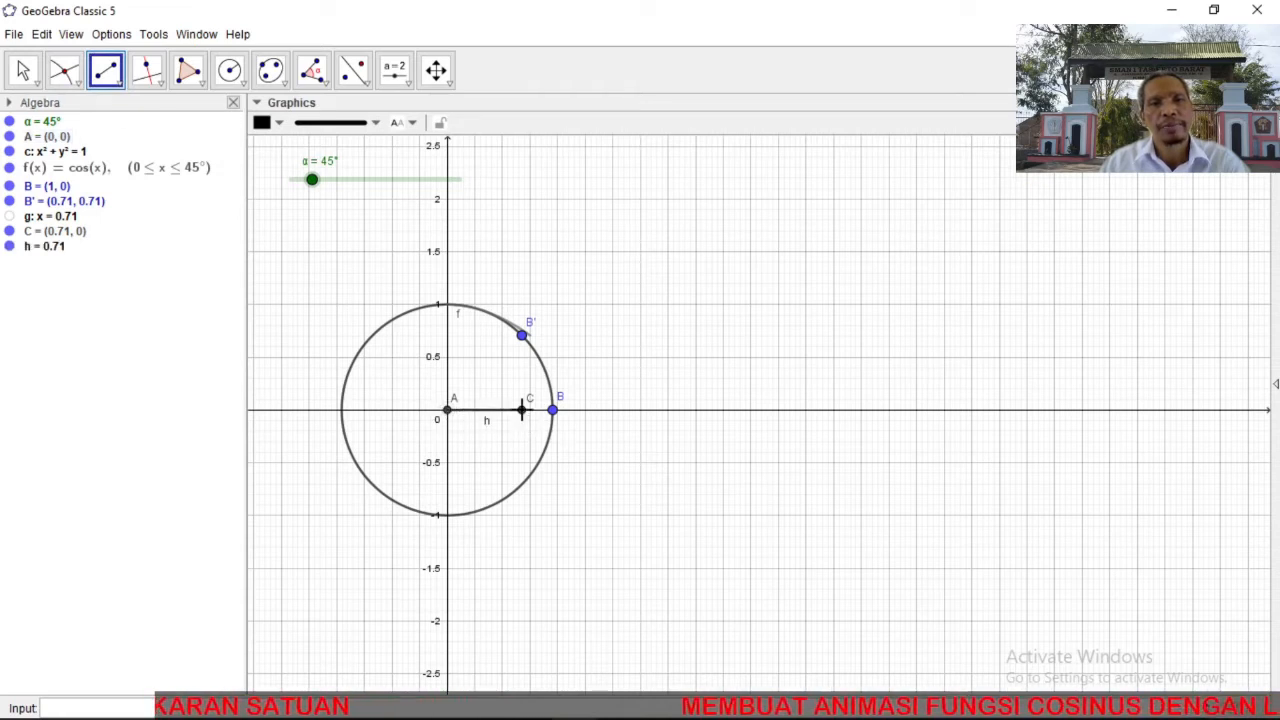
{"action": "left_click", "coordinate": [448, 413]}
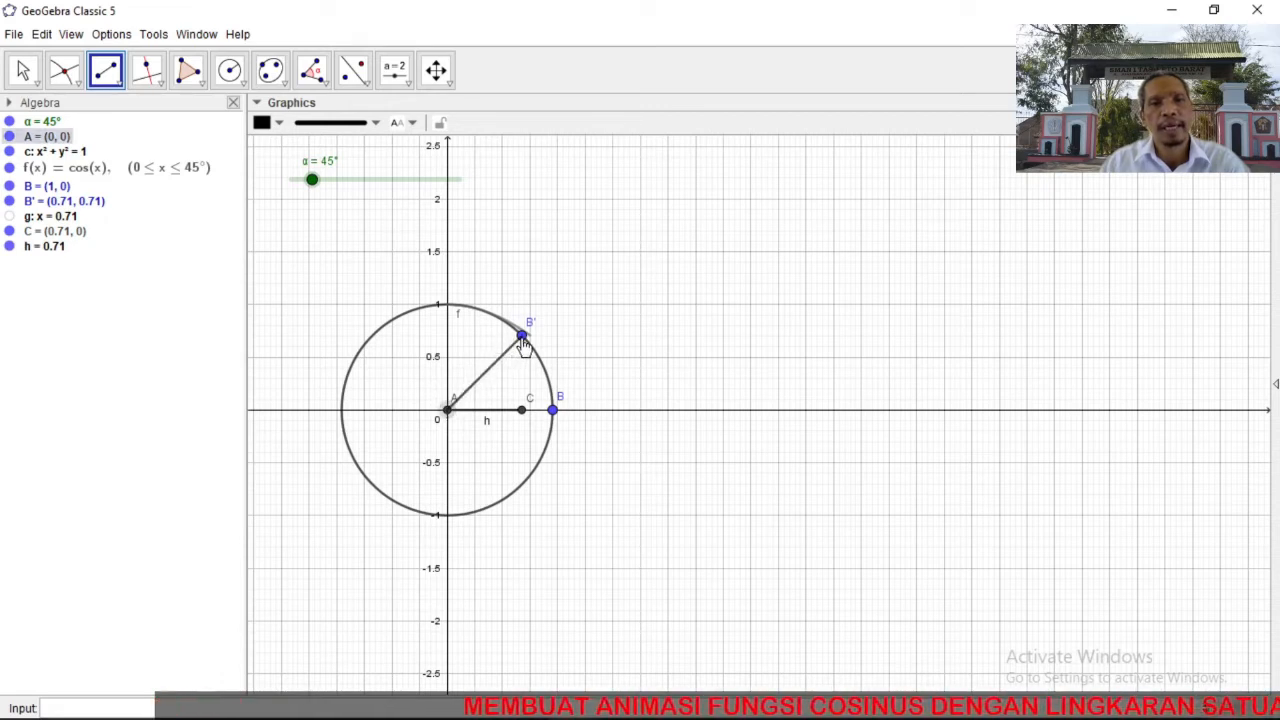
{"action": "left_click", "coordinate": [522, 340]}
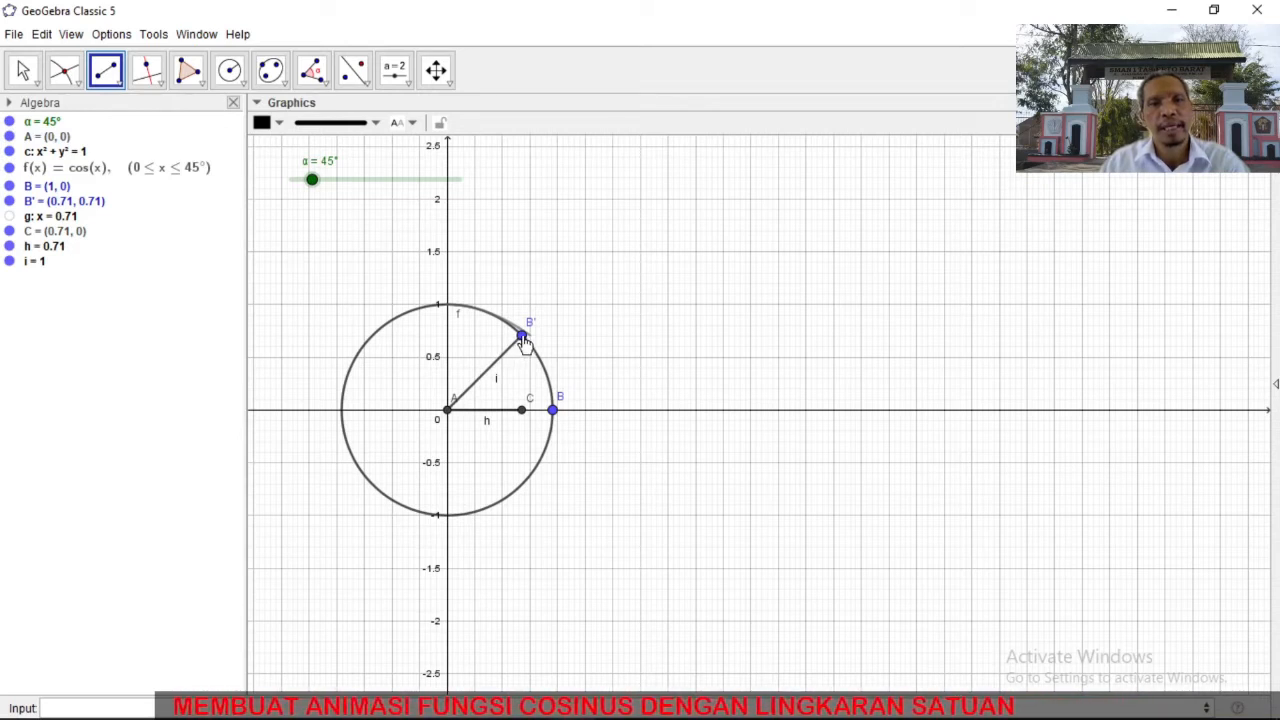
{"action": "left_click", "coordinate": [522, 338]}
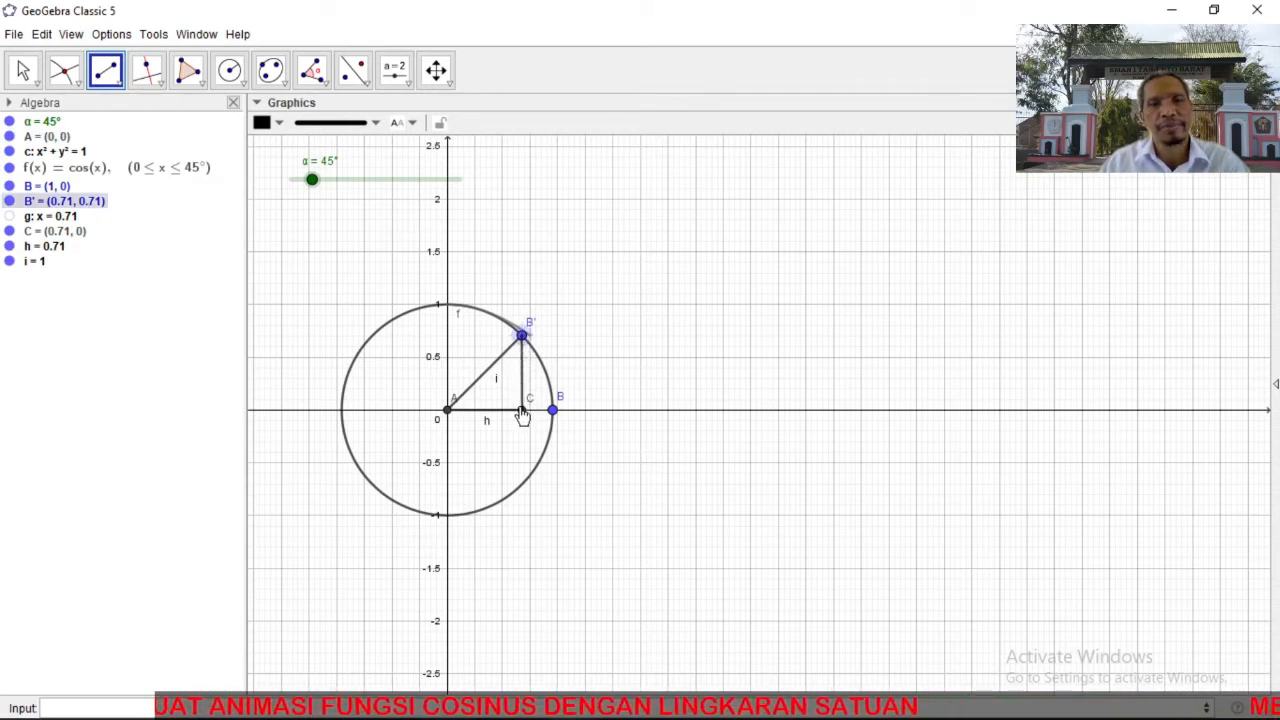
{"action": "left_click", "coordinate": [522, 410]}
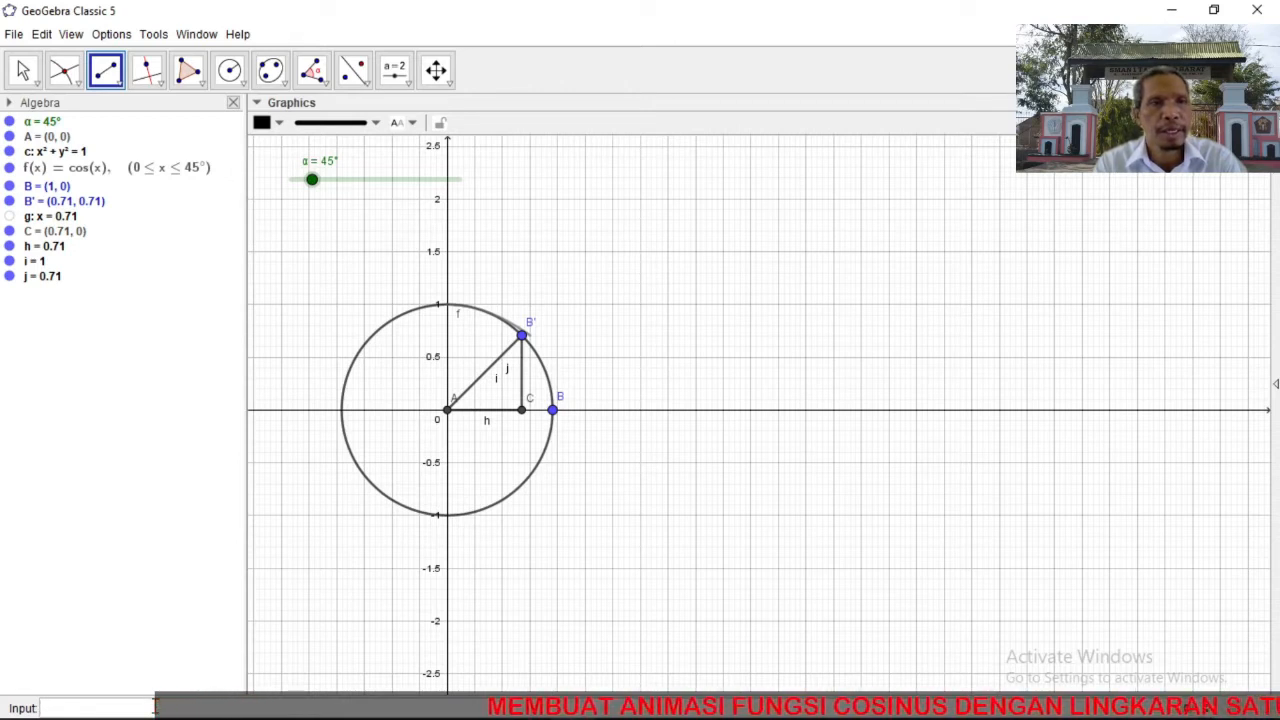
Define the point D=(α,f(α)) at the end of the cosine curve.
{"action": "type", "text": "D"}
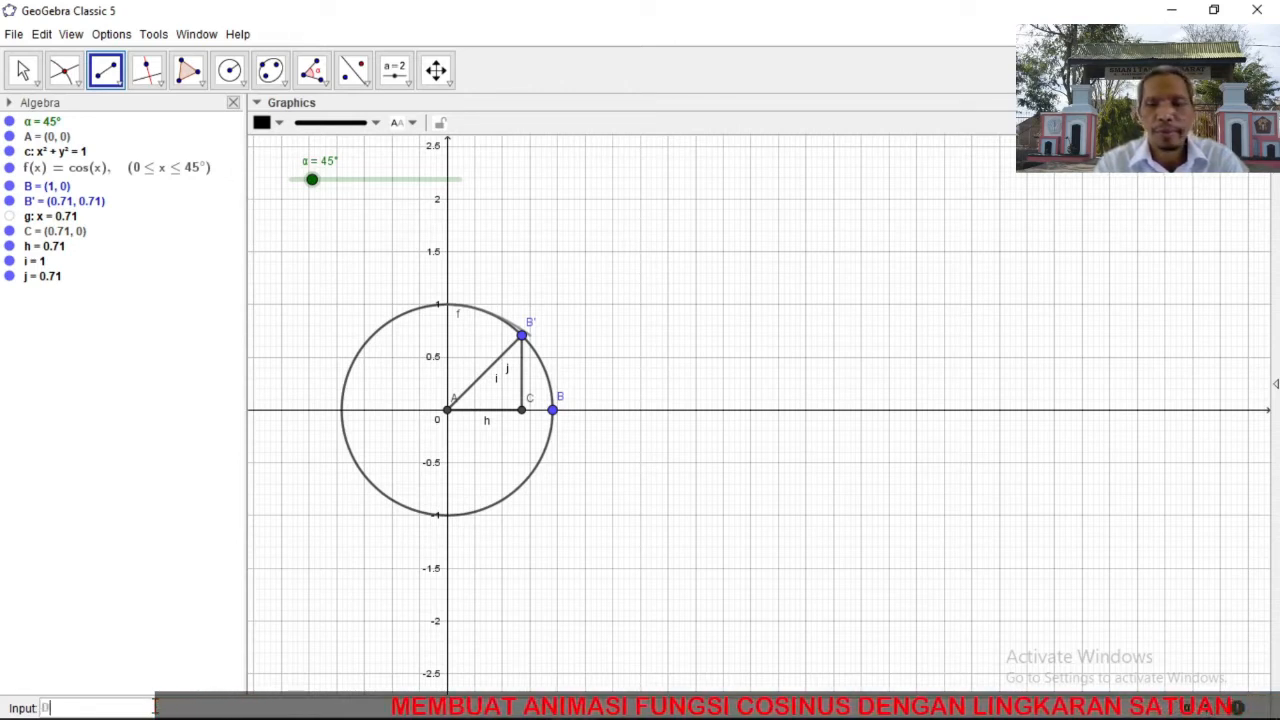
{"action": "type", "text": "=("}
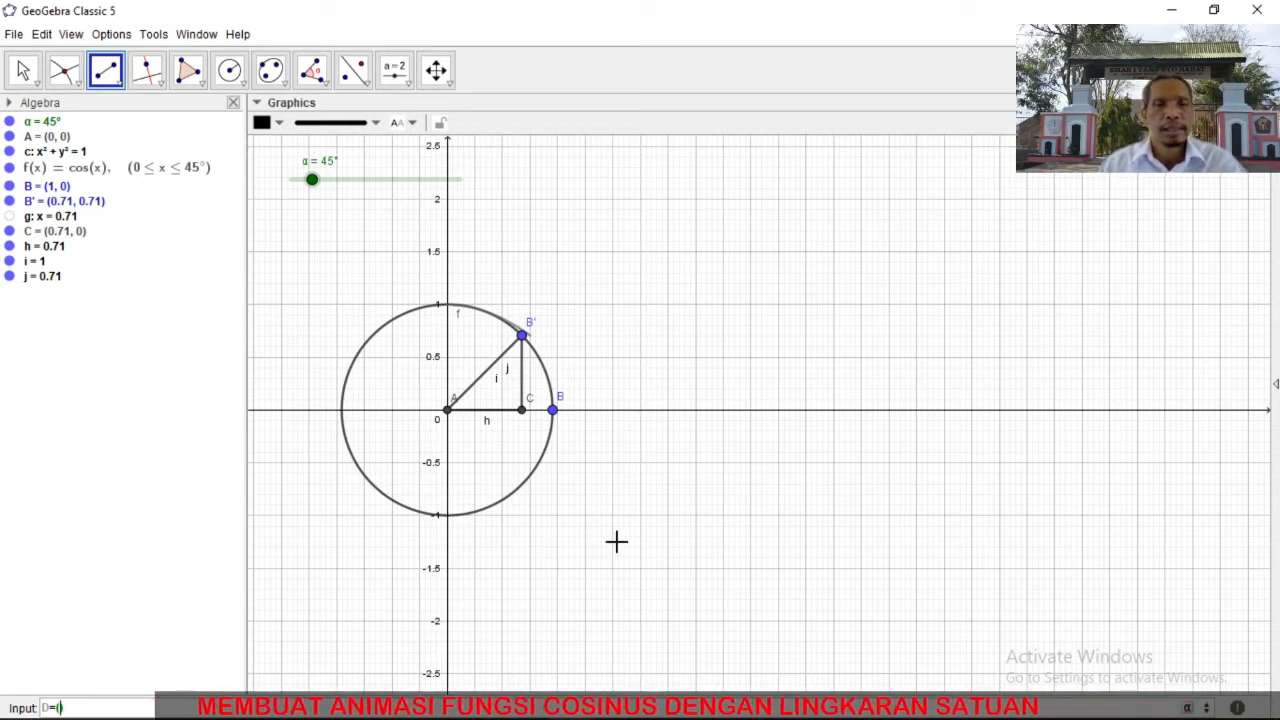
{"action": "left_click", "coordinate": [1188, 708]}
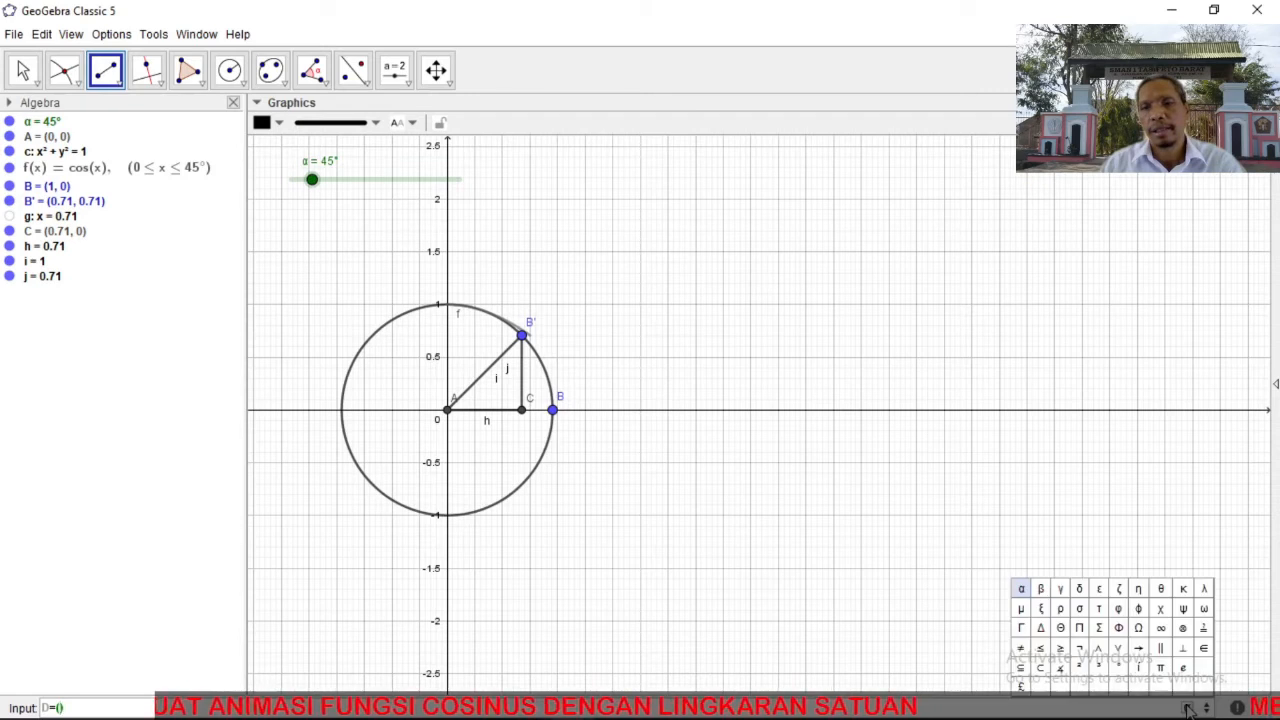
{"action": "left_click", "coordinate": [1020, 590]}
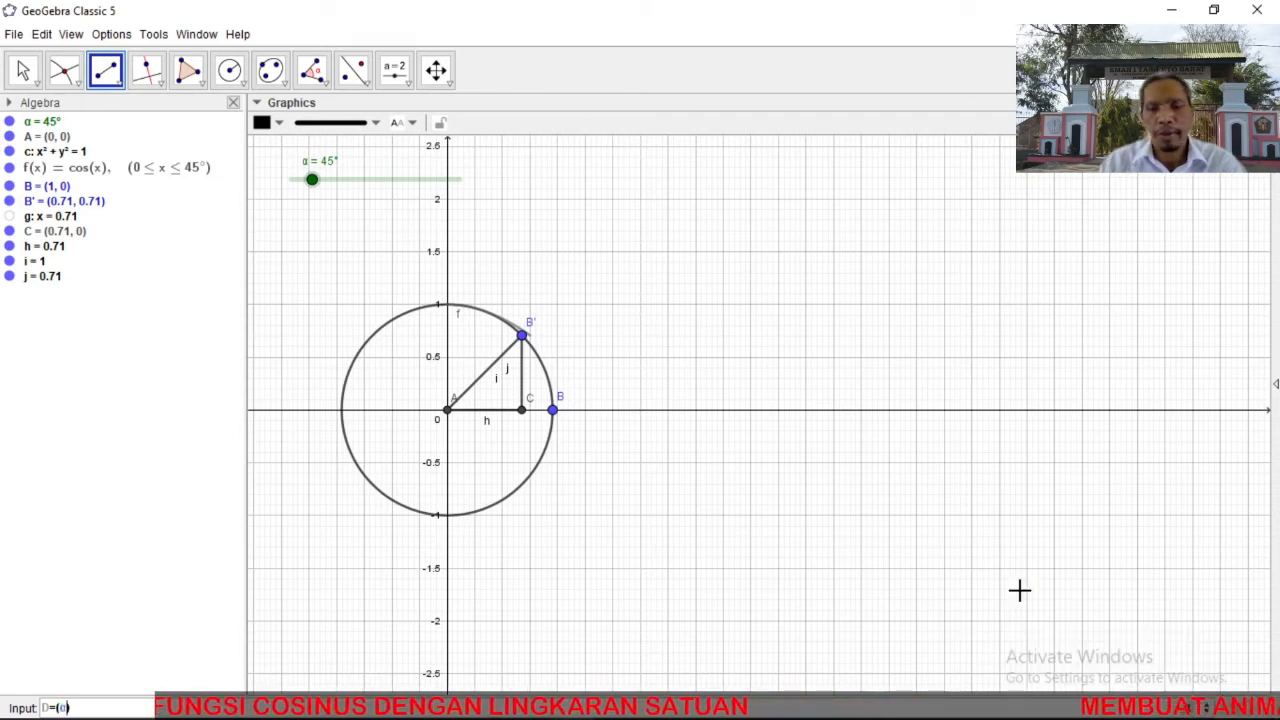
{"action": "type", "text": ",f"}
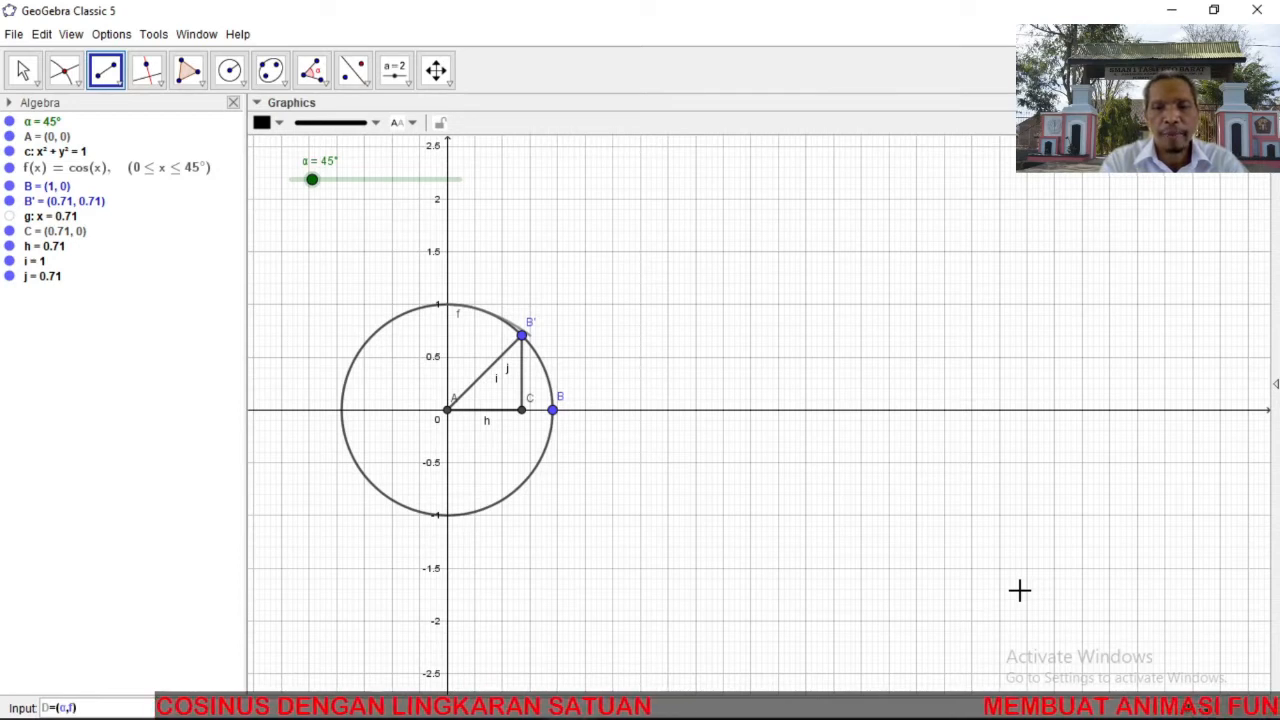
{"action": "type", "text": "("}
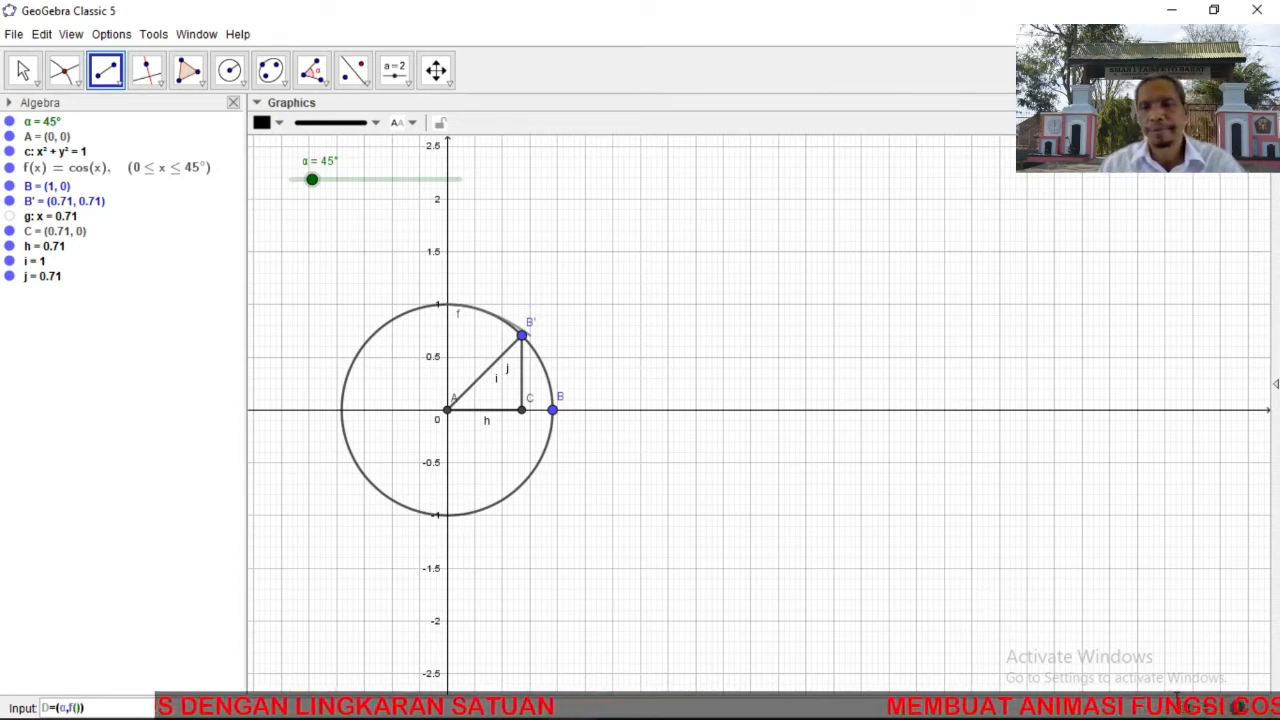
{"action": "left_click", "coordinate": [1193, 708]}
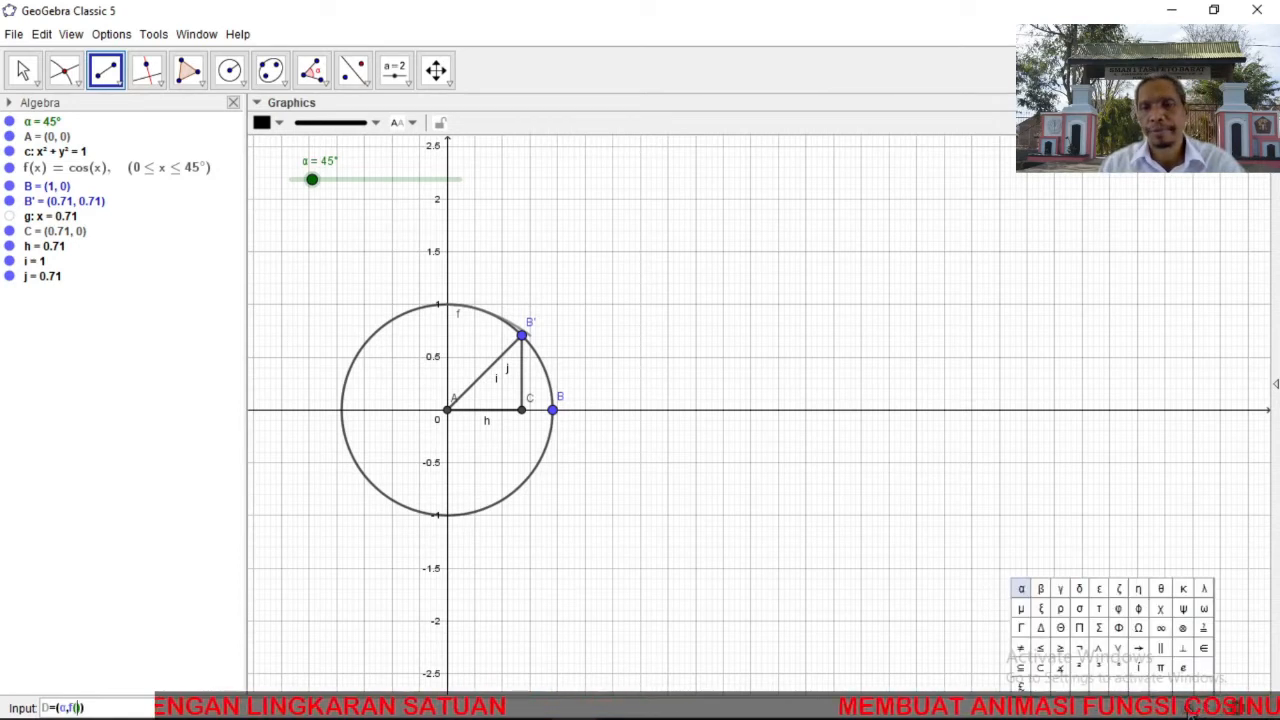
{"action": "left_click", "coordinate": [1019, 590]}
{"action": "key", "text": "Return"}
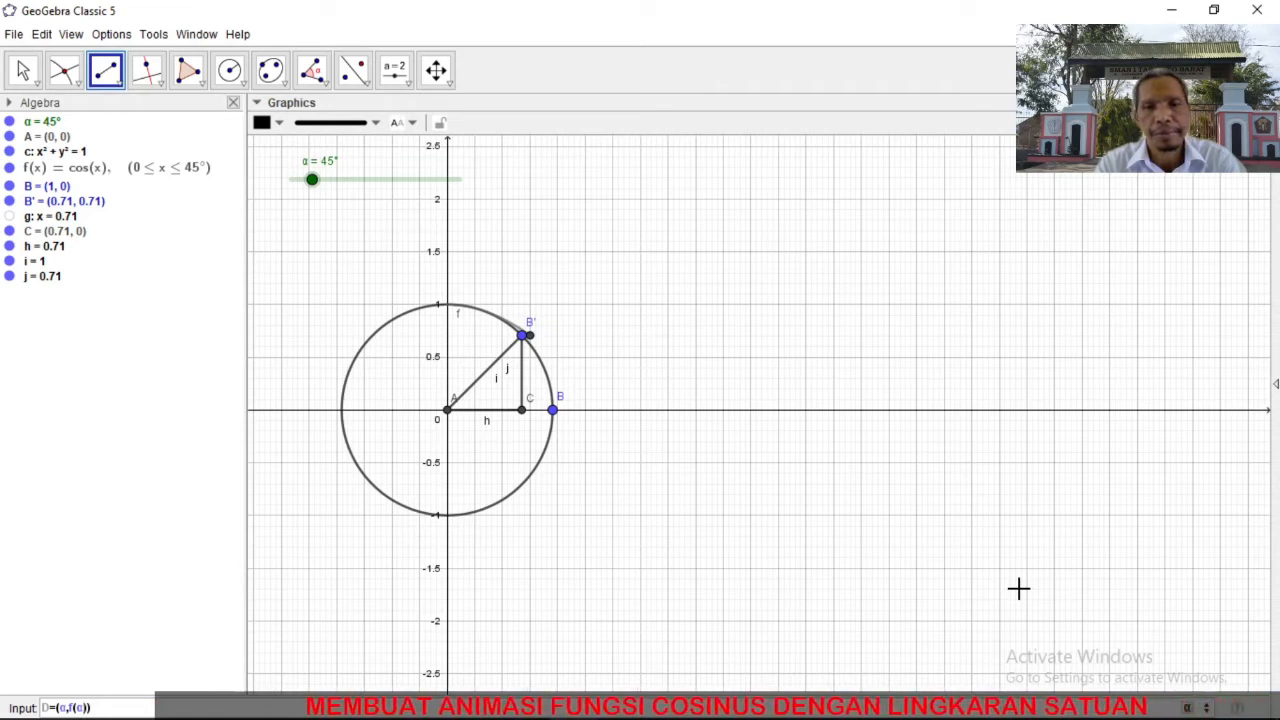
{"action": "key", "text": "Return"}
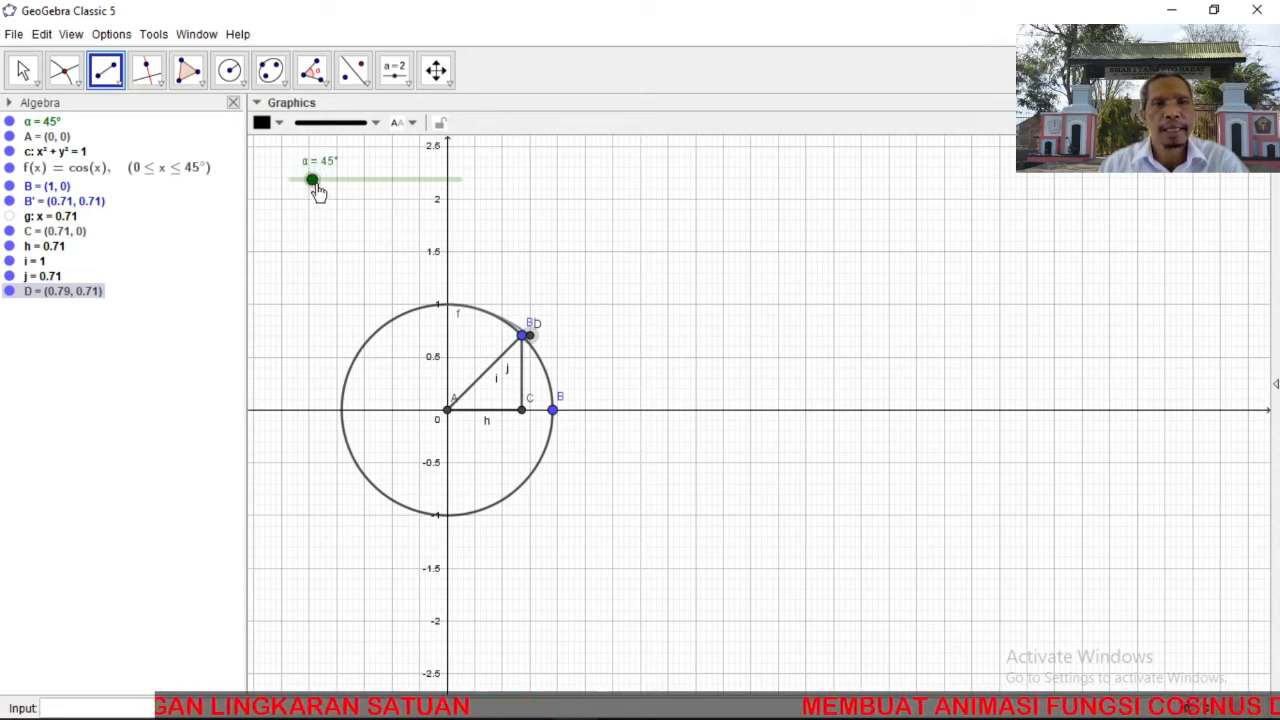
Set the angle slider α to 75°.
{"action": "key", "text": "Escape"}
{"action": "left_click", "coordinate": [312, 181]}
{"action": "left_click_drag", "start_coordinate": [312, 181], "coordinate": [327, 181]}
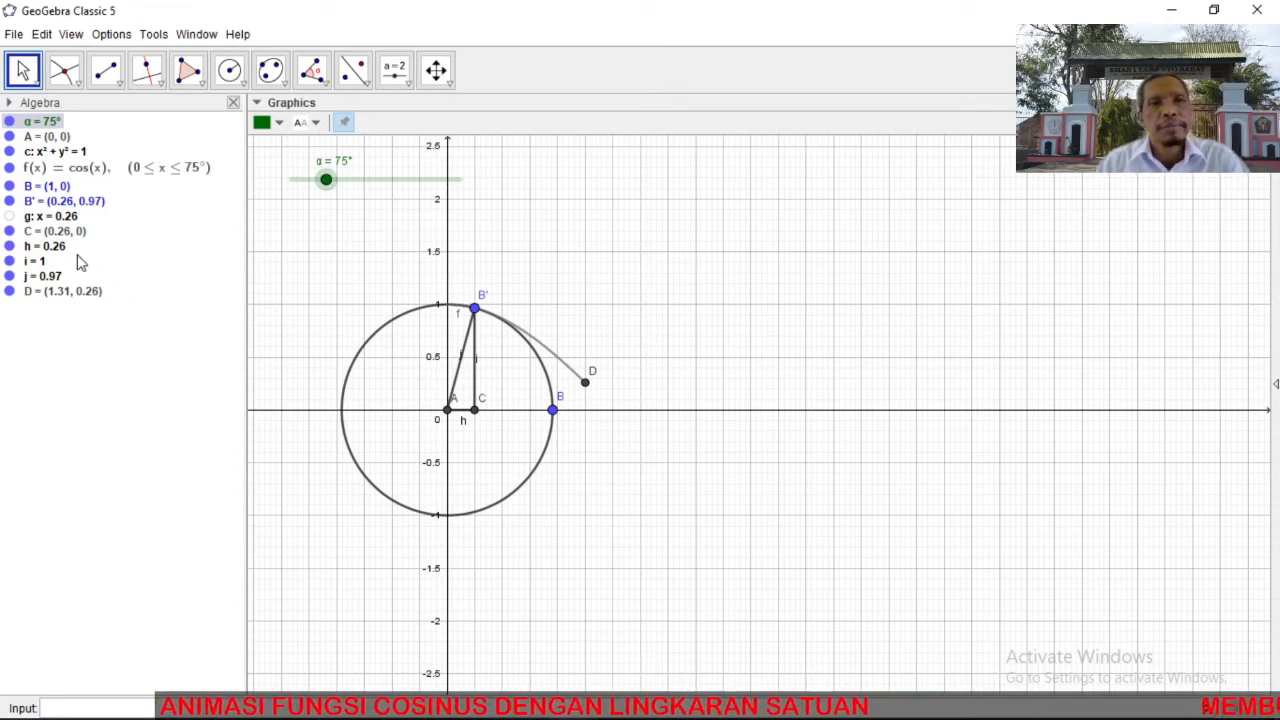
Construct a line through point D perpendicular to the x-axis.
{"action": "left_click", "coordinate": [163, 88]}
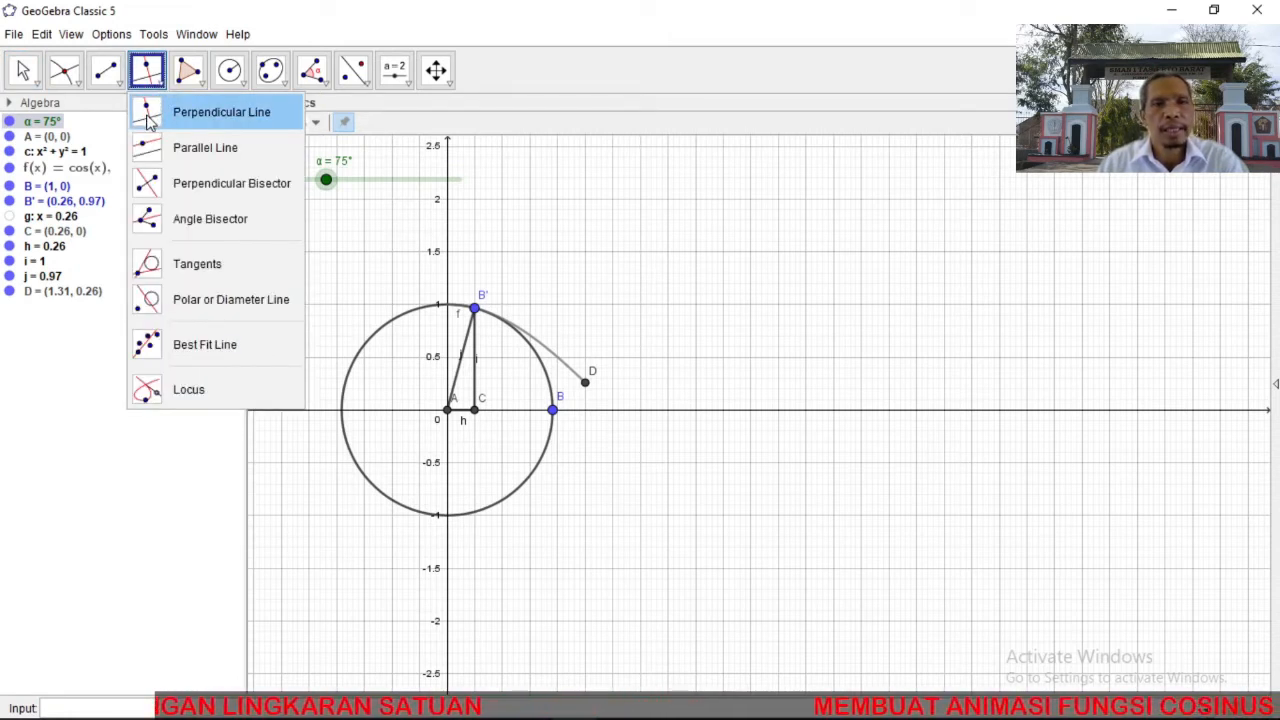
{"action": "left_click", "coordinate": [147, 119]}
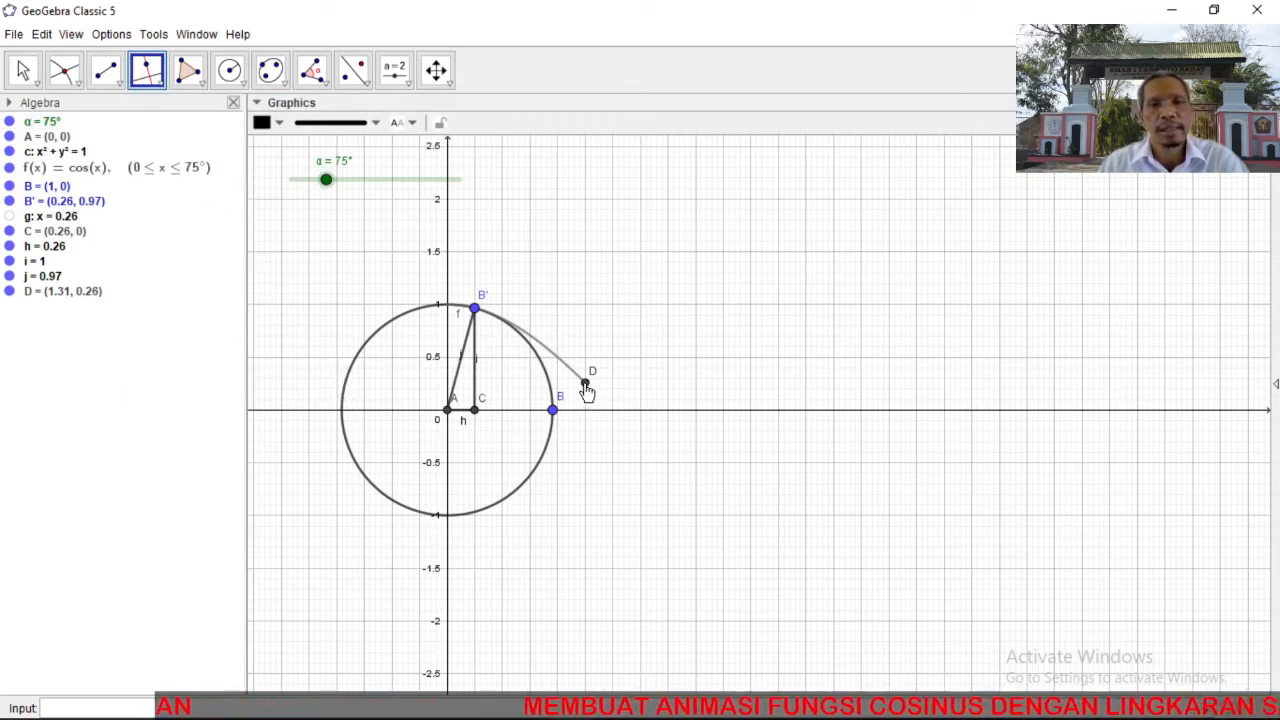
{"action": "left_click", "coordinate": [585, 382]}
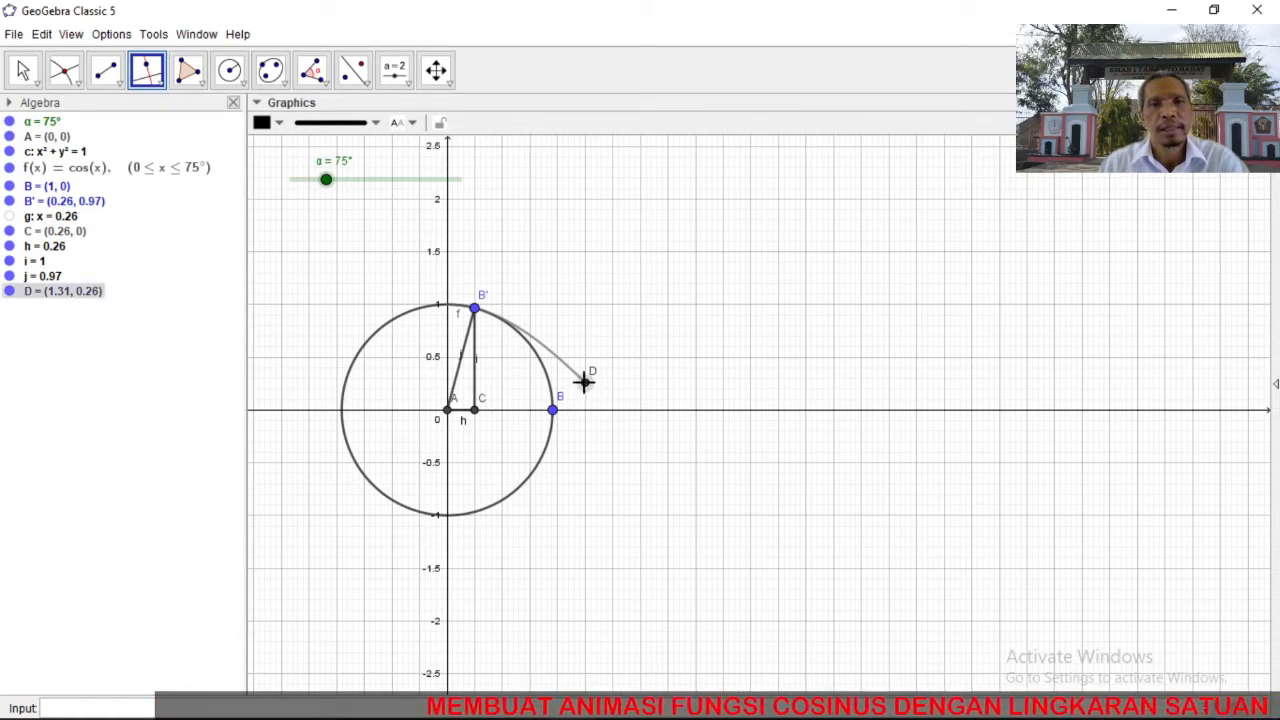
{"action": "left_click", "coordinate": [629, 411]}
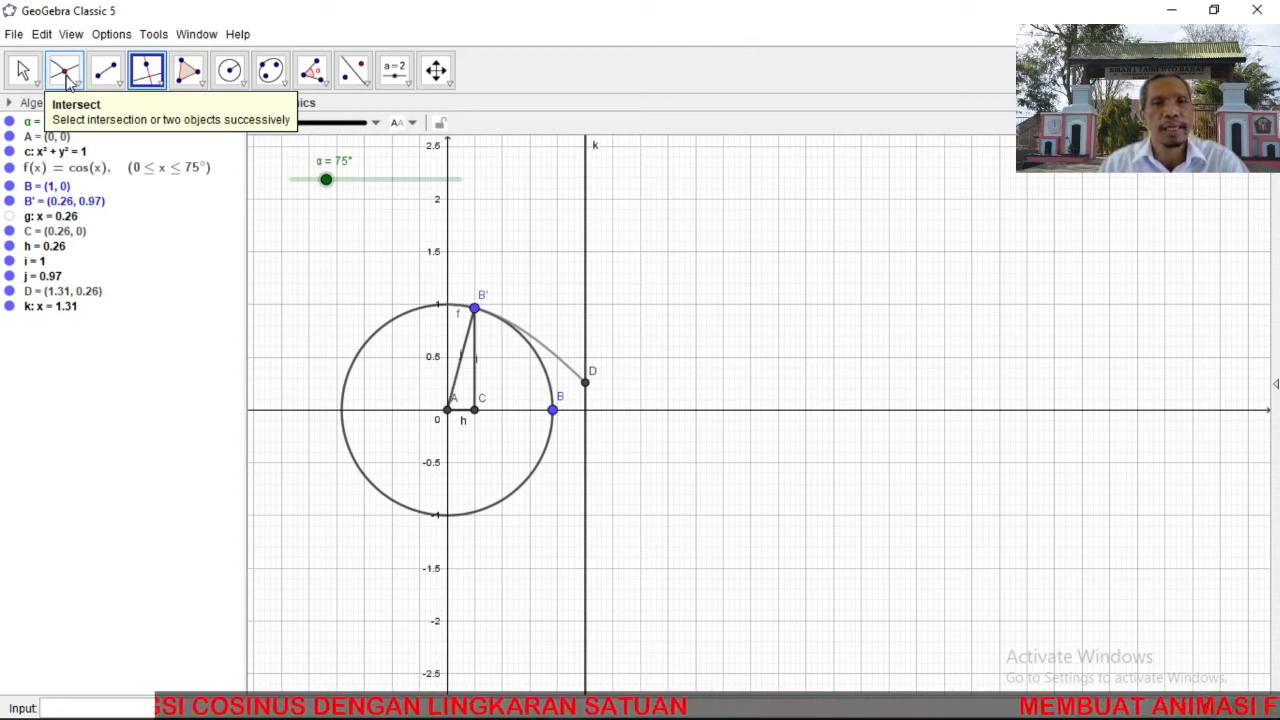
Create the intersection point of the perpendicular line through D and the x-axis, and hide that line.
{"action": "left_click", "coordinate": [64, 80]}
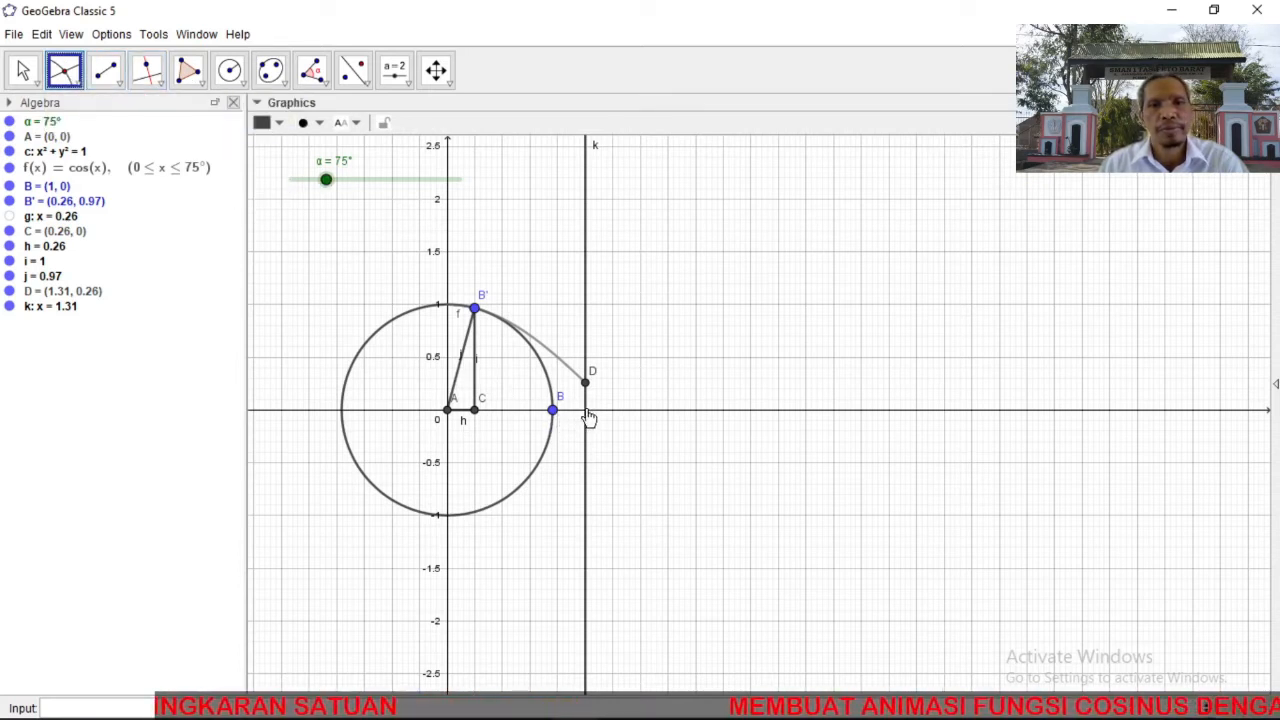
{"action": "left_click", "coordinate": [586, 410]}
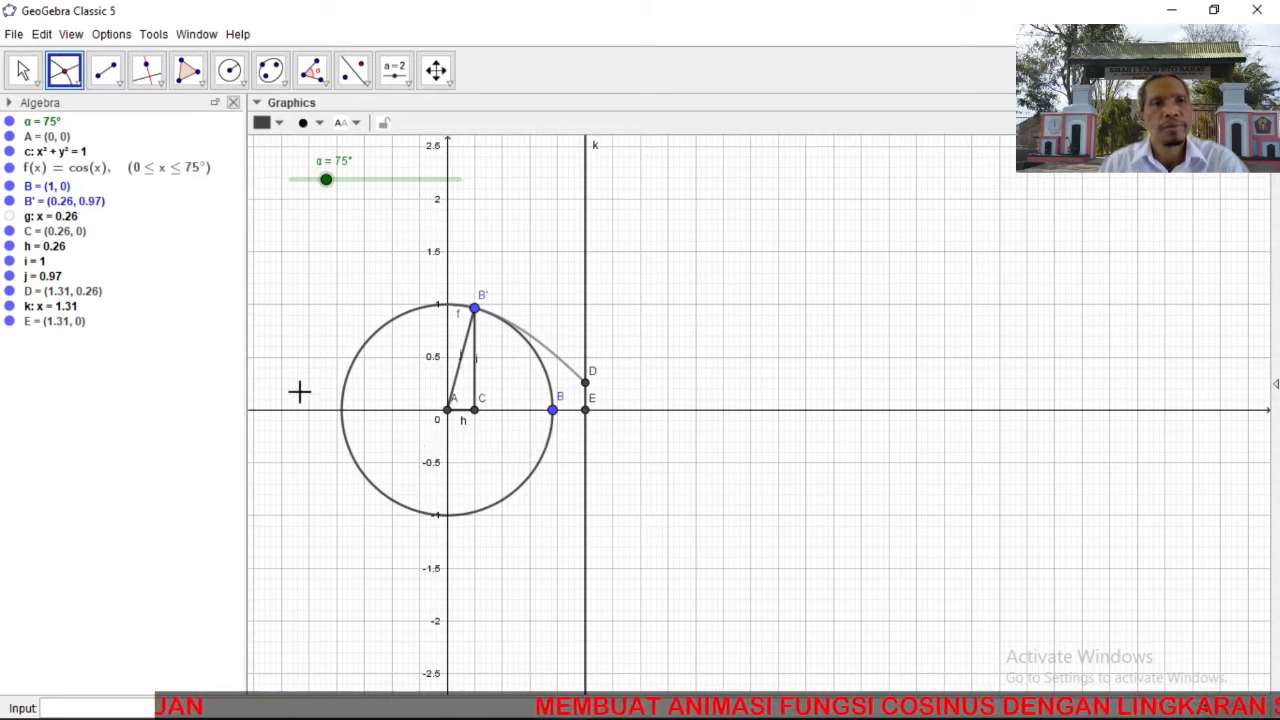
{"action": "left_click", "coordinate": [9, 306]}
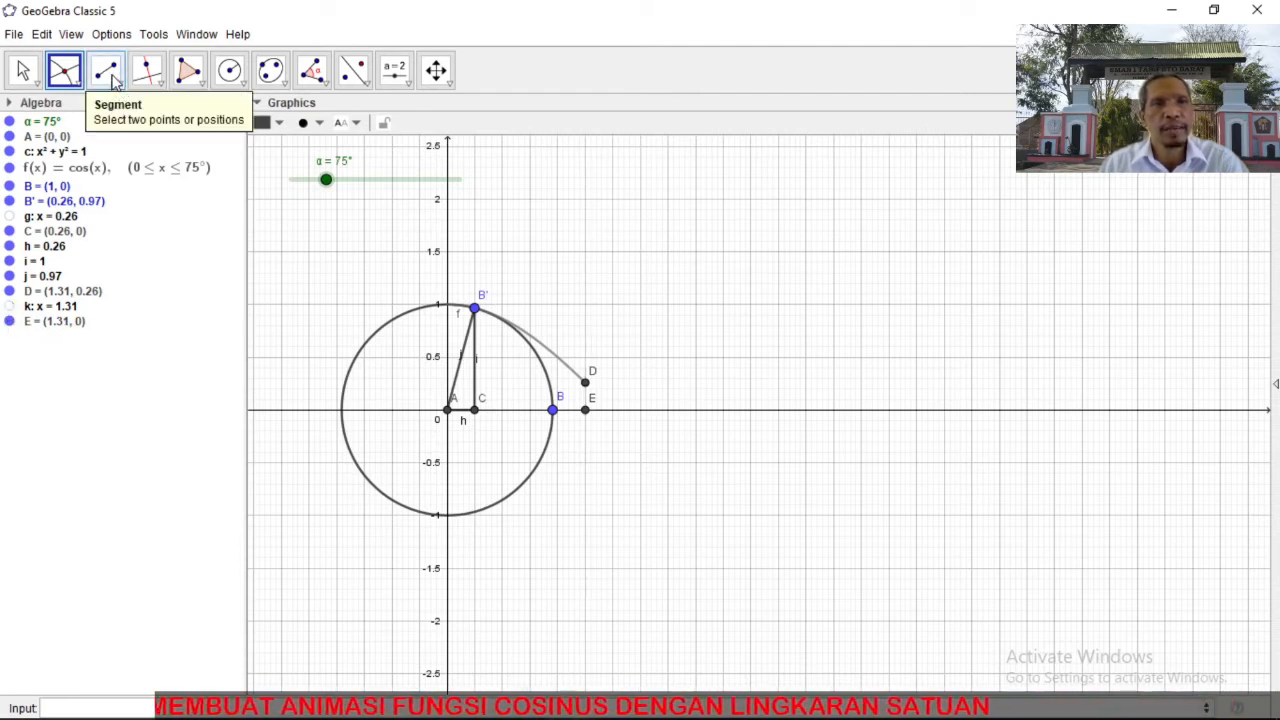
Draw segment DE from the curve's end point to the x-axis and segment CD from the triangle's corner C.
{"action": "left_click", "coordinate": [113, 80]}
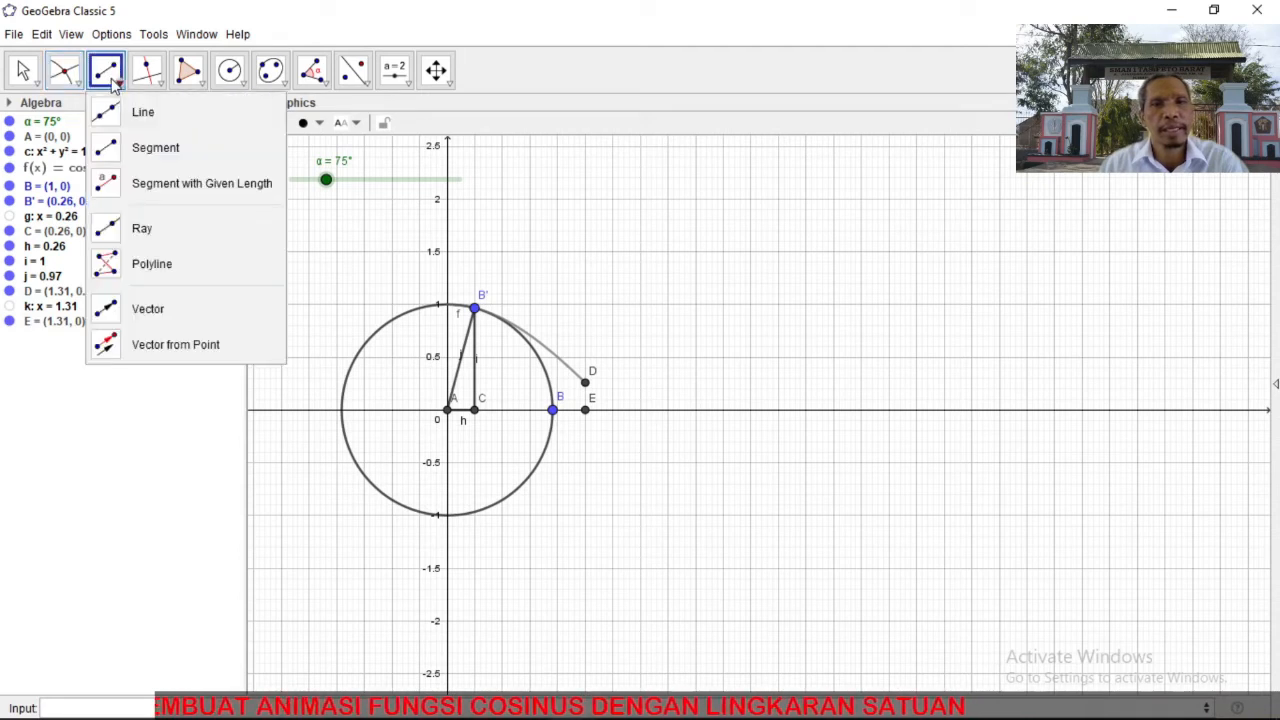
{"action": "left_click", "coordinate": [140, 150]}
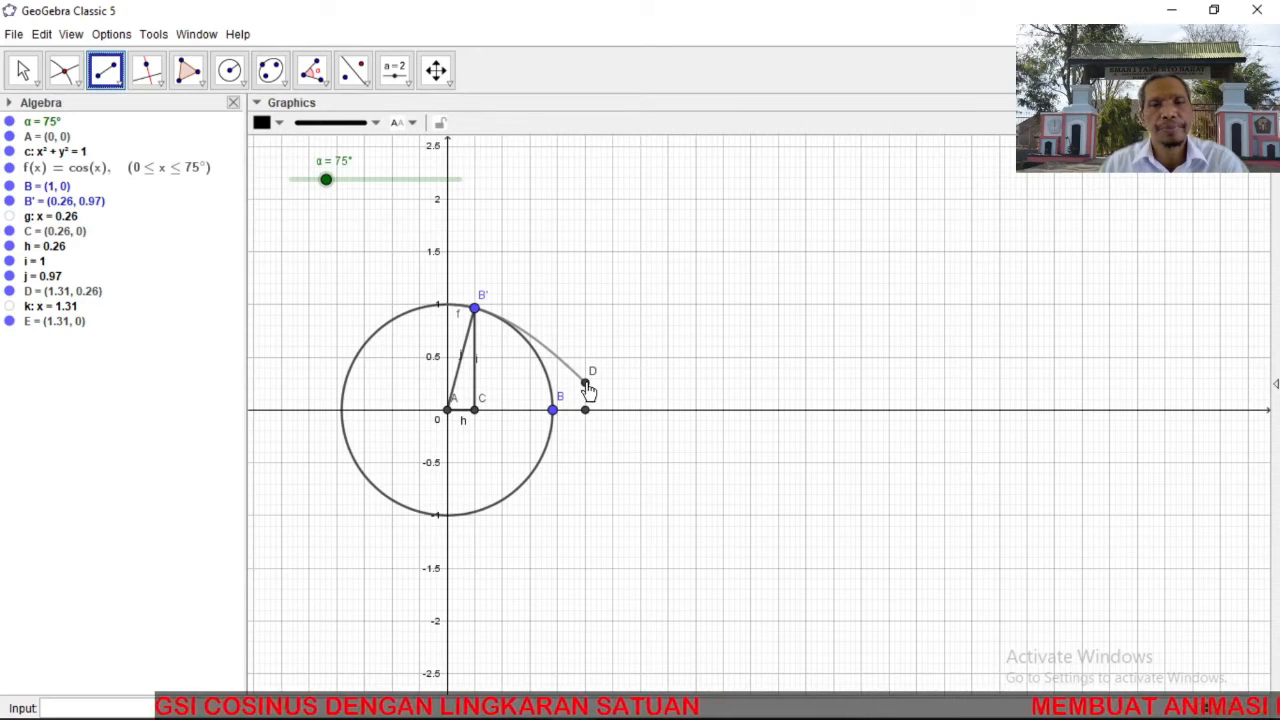
{"action": "left_click", "coordinate": [586, 384]}
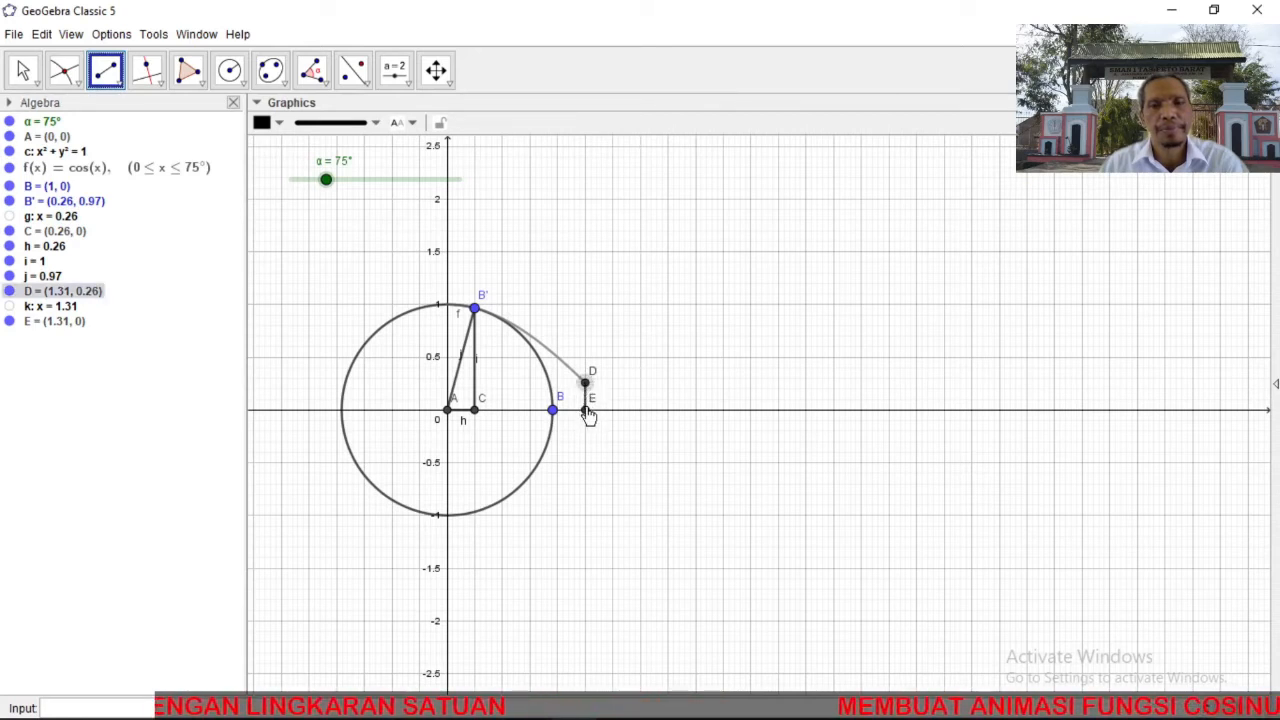
{"action": "left_click", "coordinate": [586, 410]}
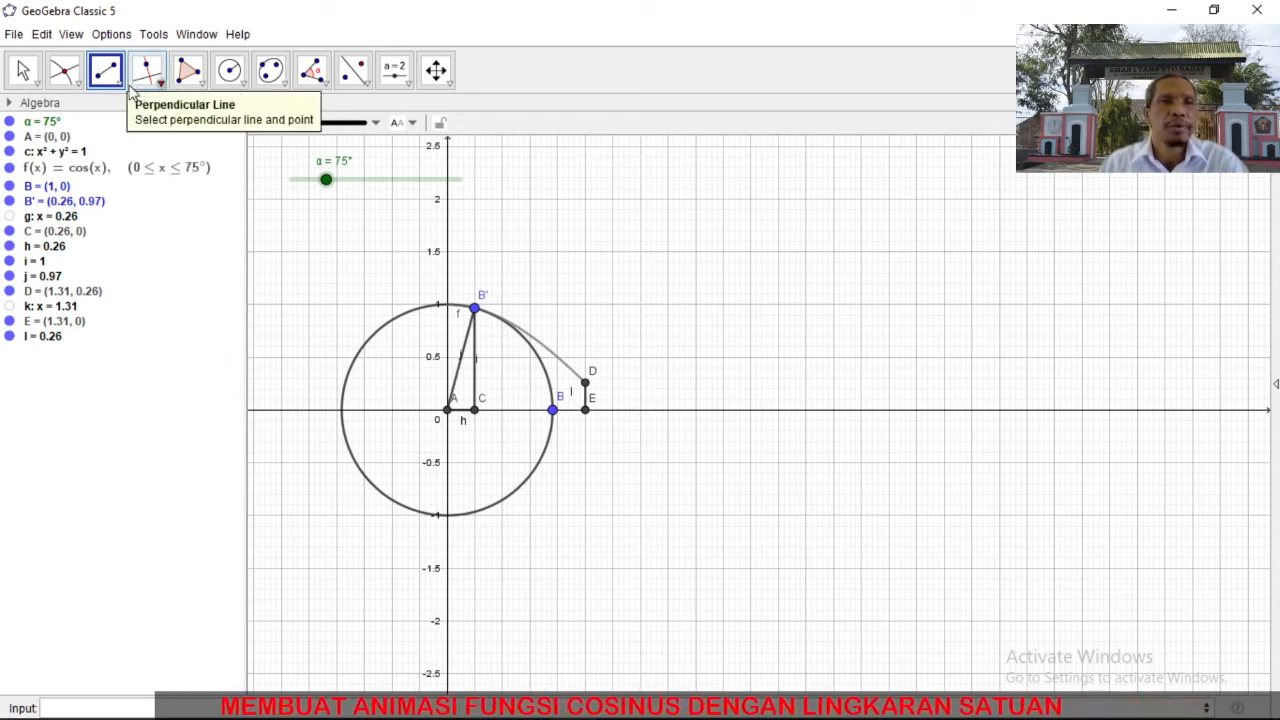
{"action": "left_click", "coordinate": [474, 411]}
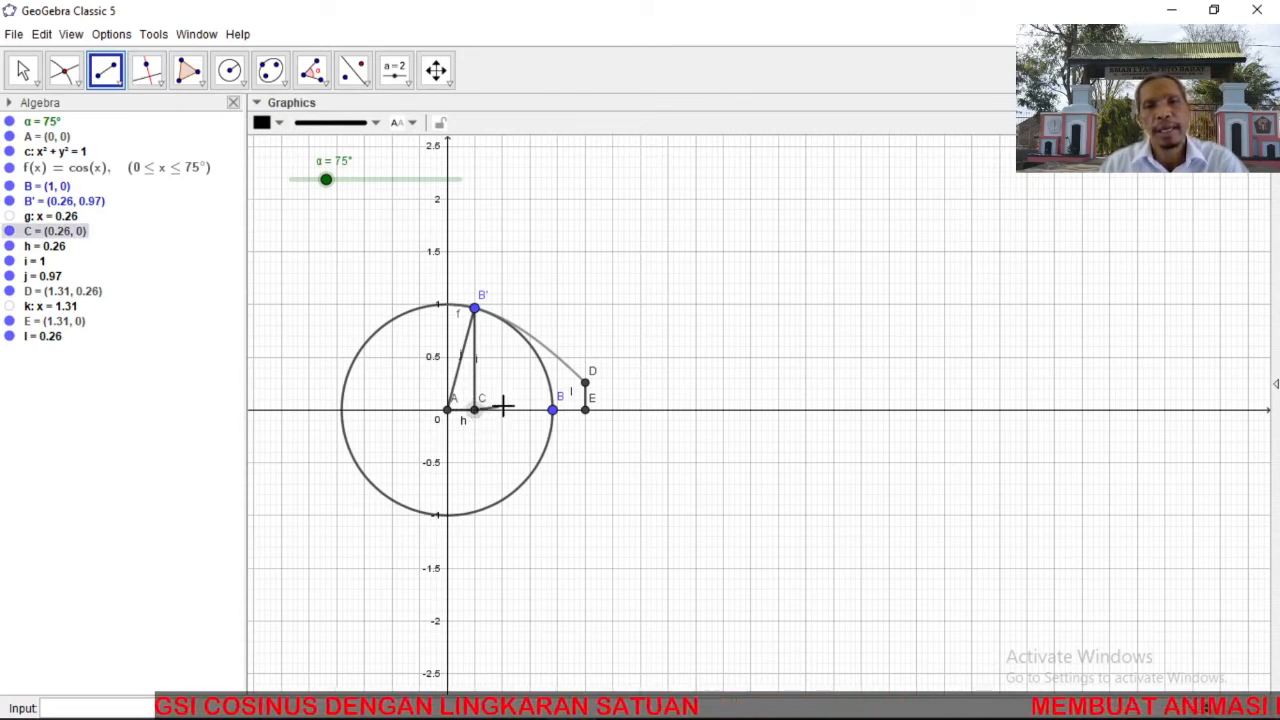
{"action": "left_click", "coordinate": [586, 385]}
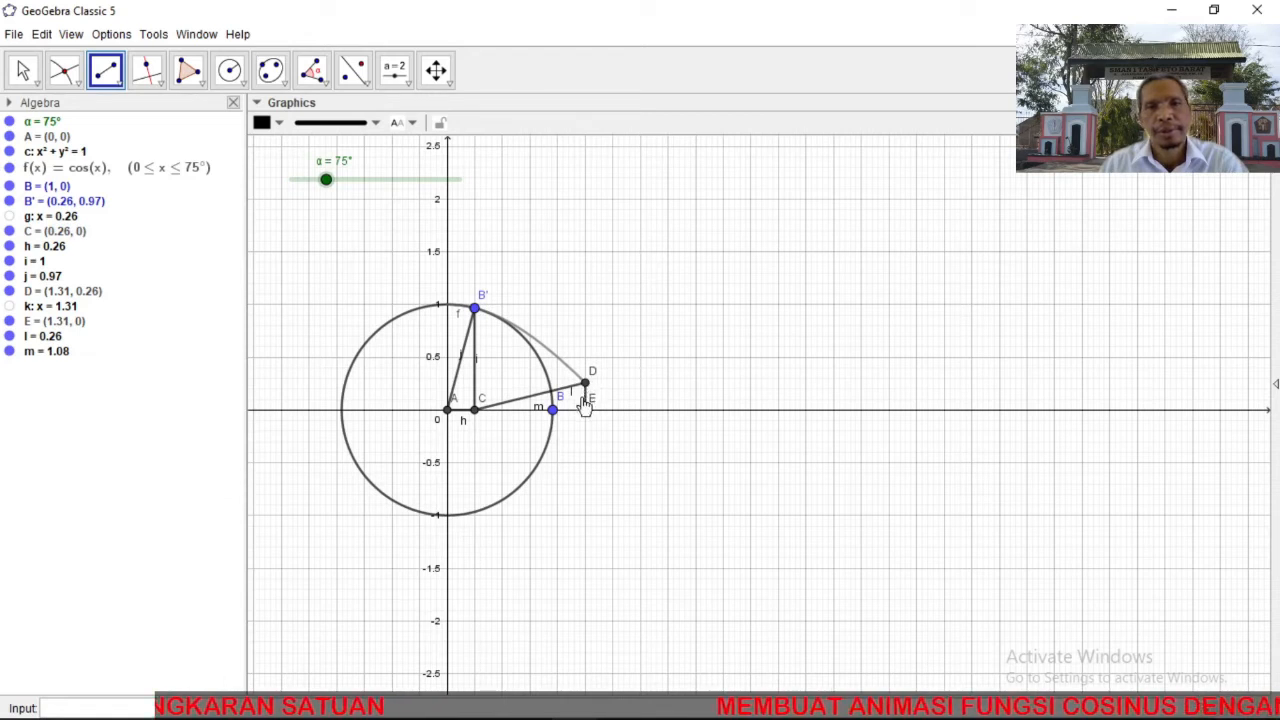
Change the line style of segment CD to long dashes.
{"action": "right_click", "coordinate": [43, 361]}
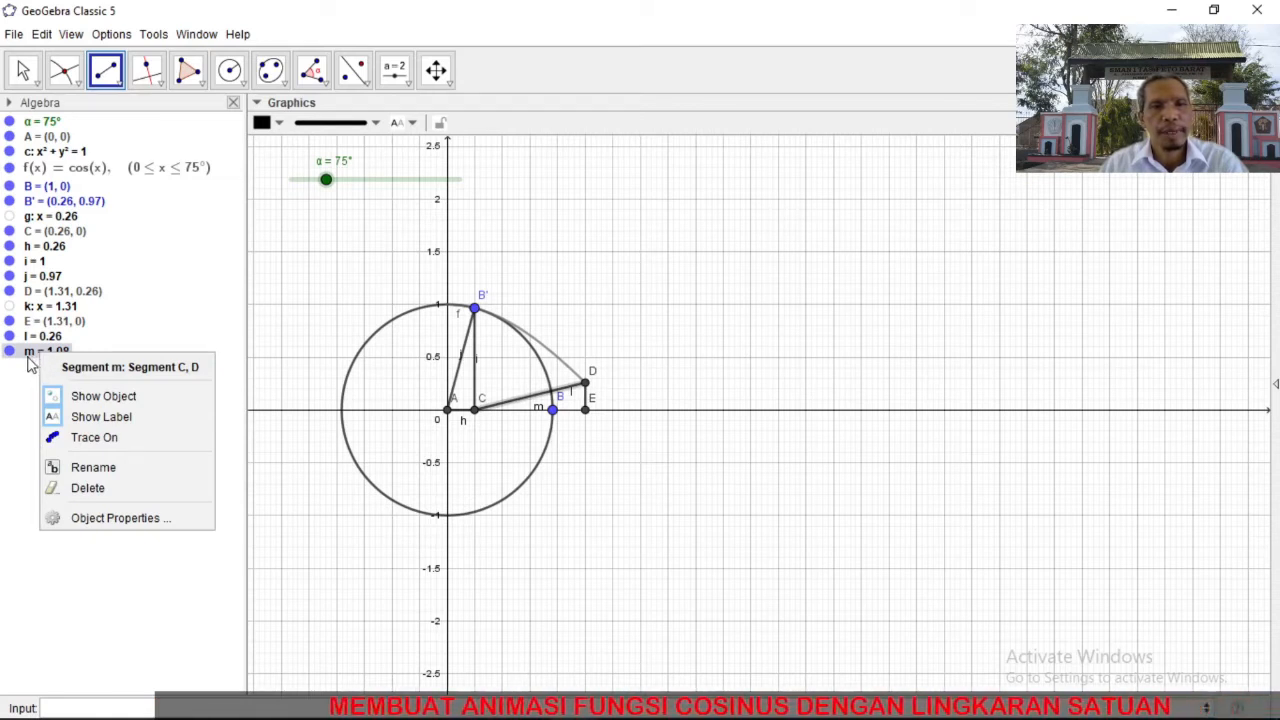
{"action": "left_click", "coordinate": [141, 527]}
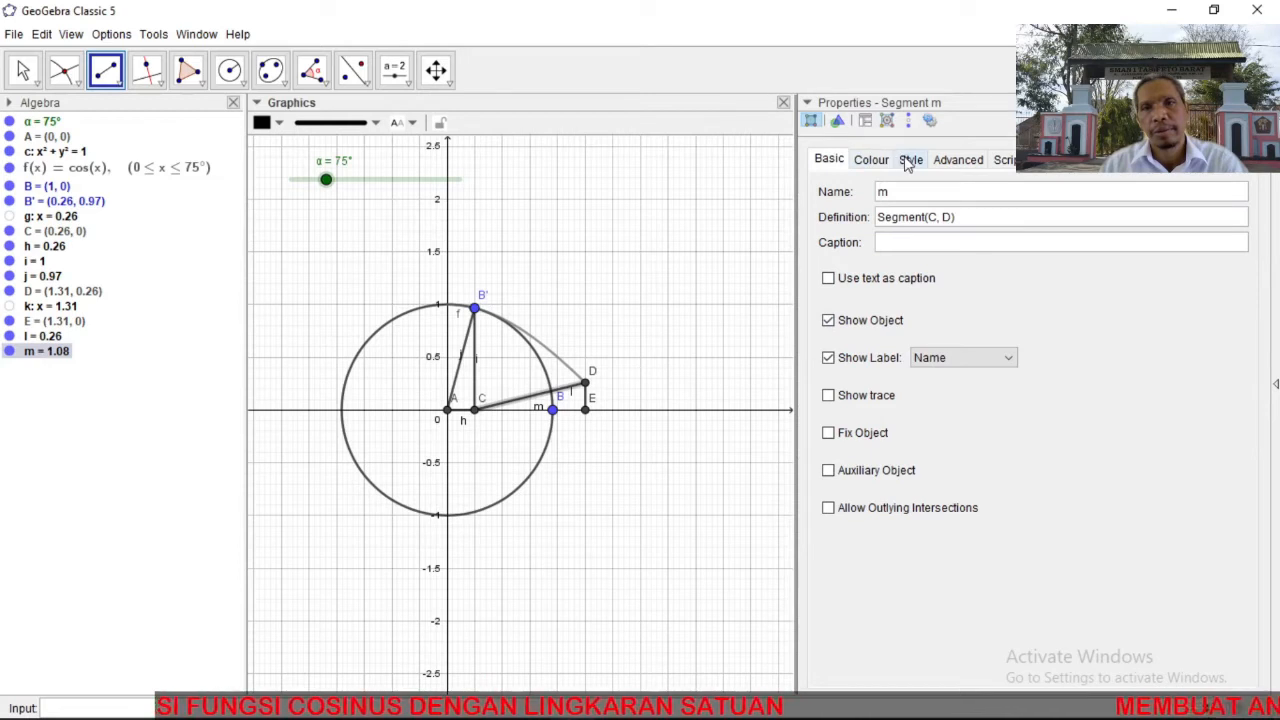
{"action": "left_click", "coordinate": [909, 162]}
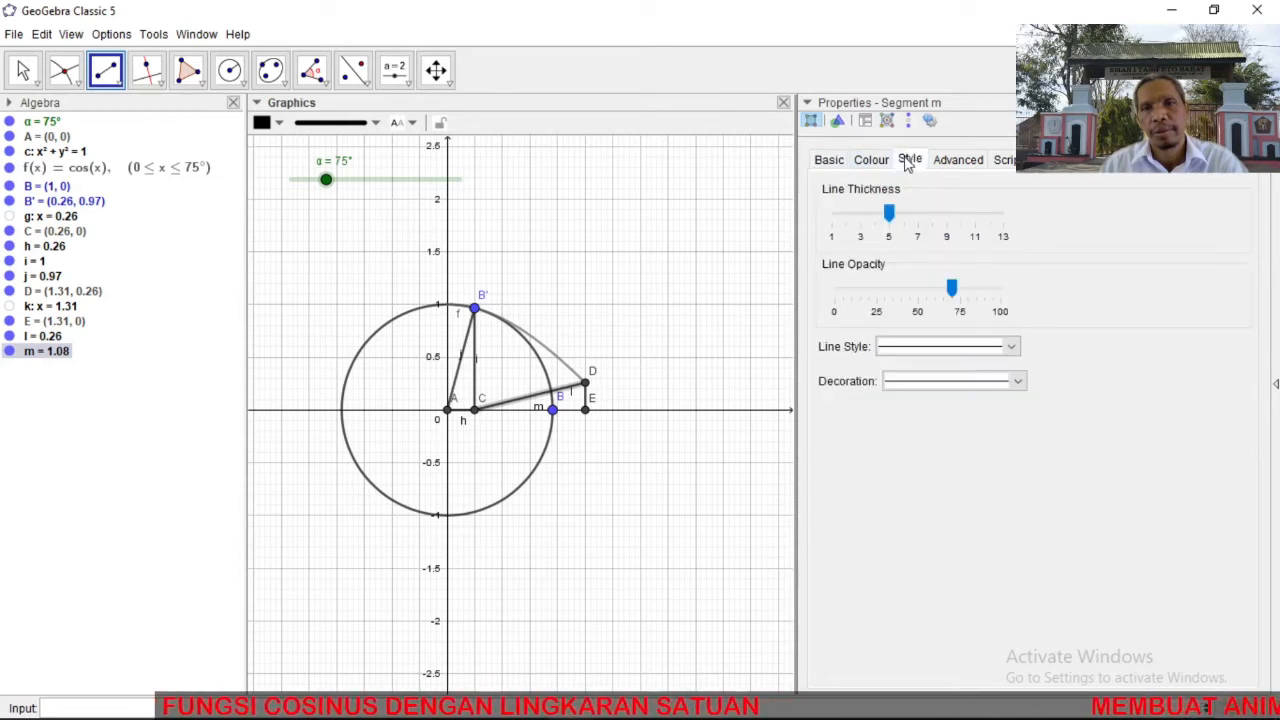
{"action": "left_click", "coordinate": [913, 356]}
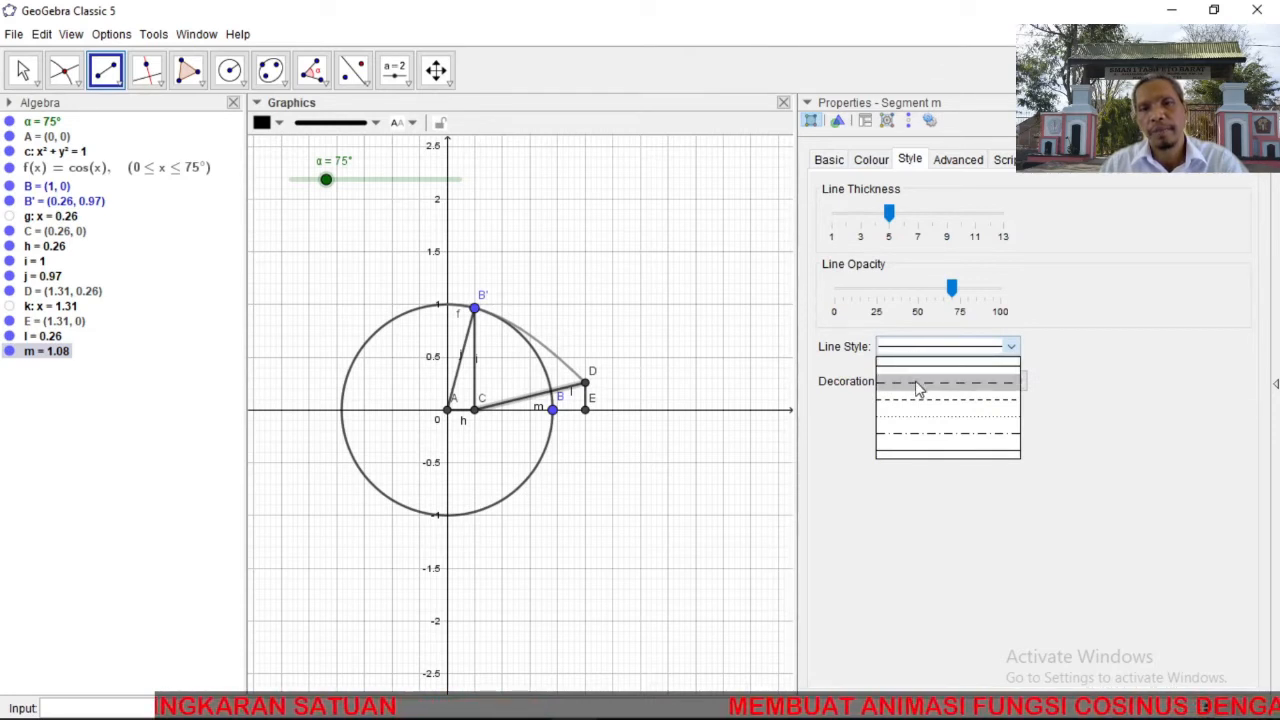
{"action": "left_click", "coordinate": [918, 385]}
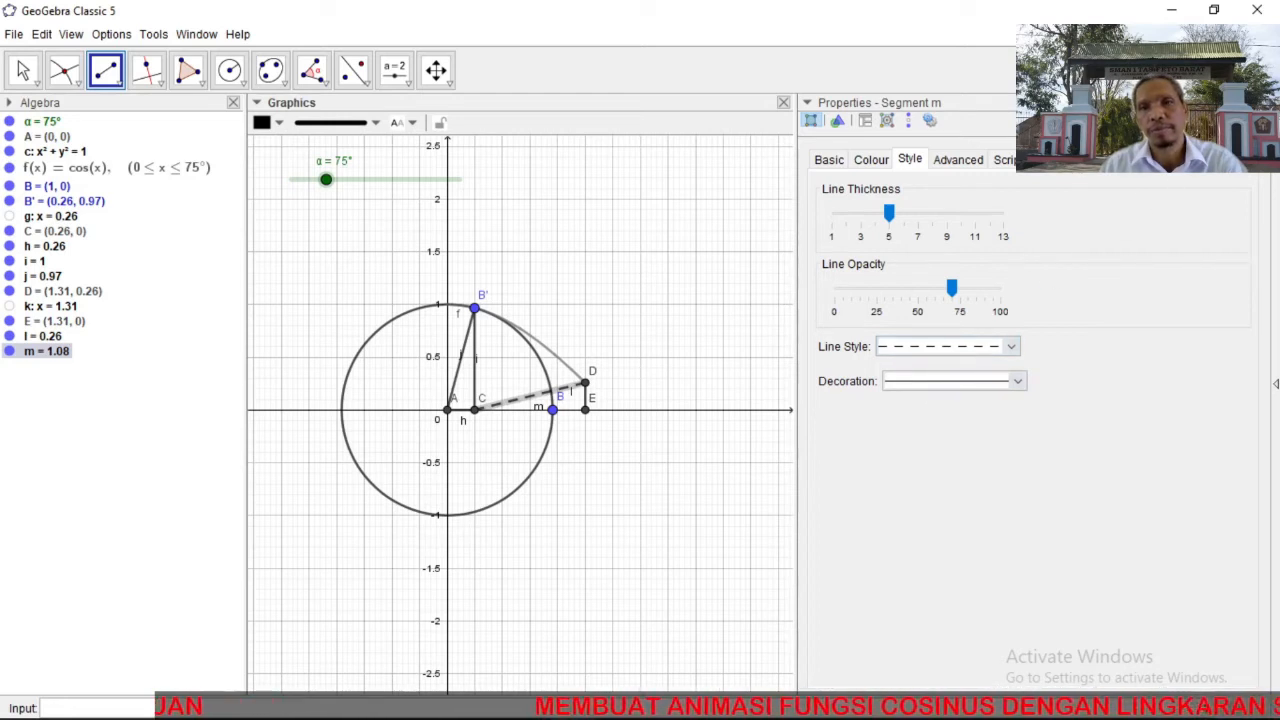
{"action": "key", "text": "Escape"}
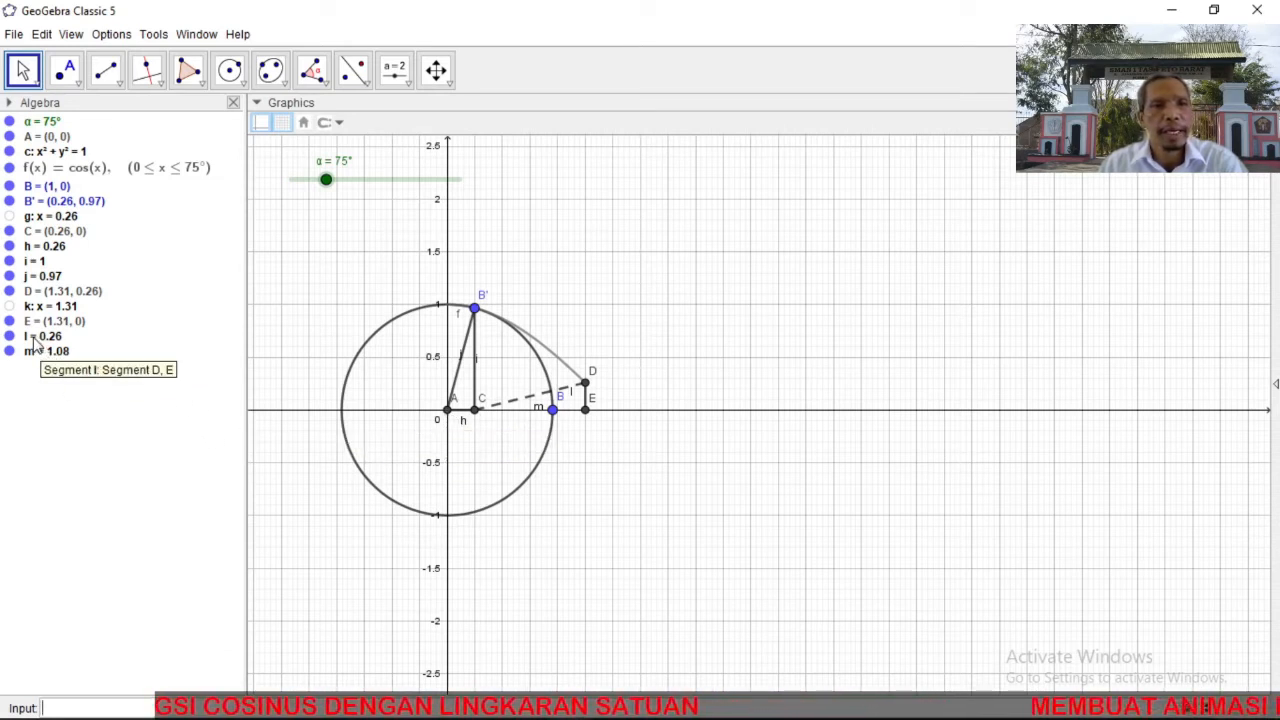
Set segment DE's line thickness to 9 and its colour to blue (0, 0, 255).
{"action": "left_click", "coordinate": [33, 342]}
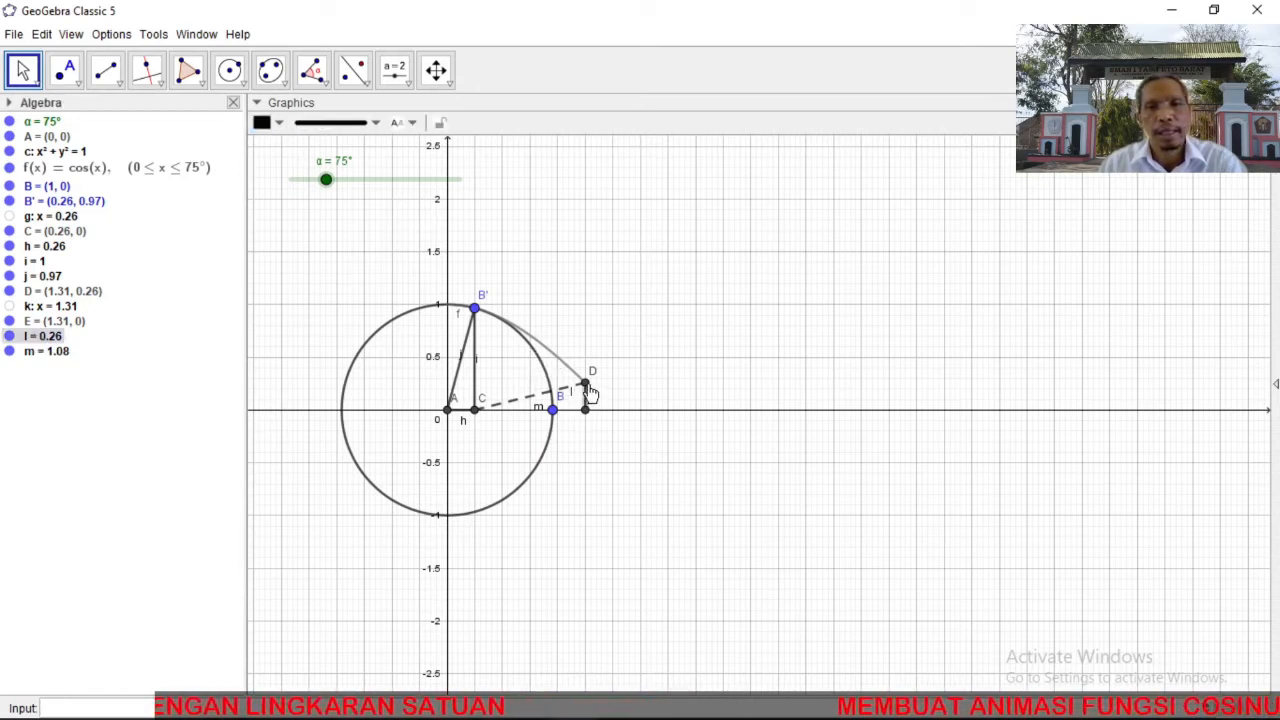
{"action": "right_click", "coordinate": [37, 344]}
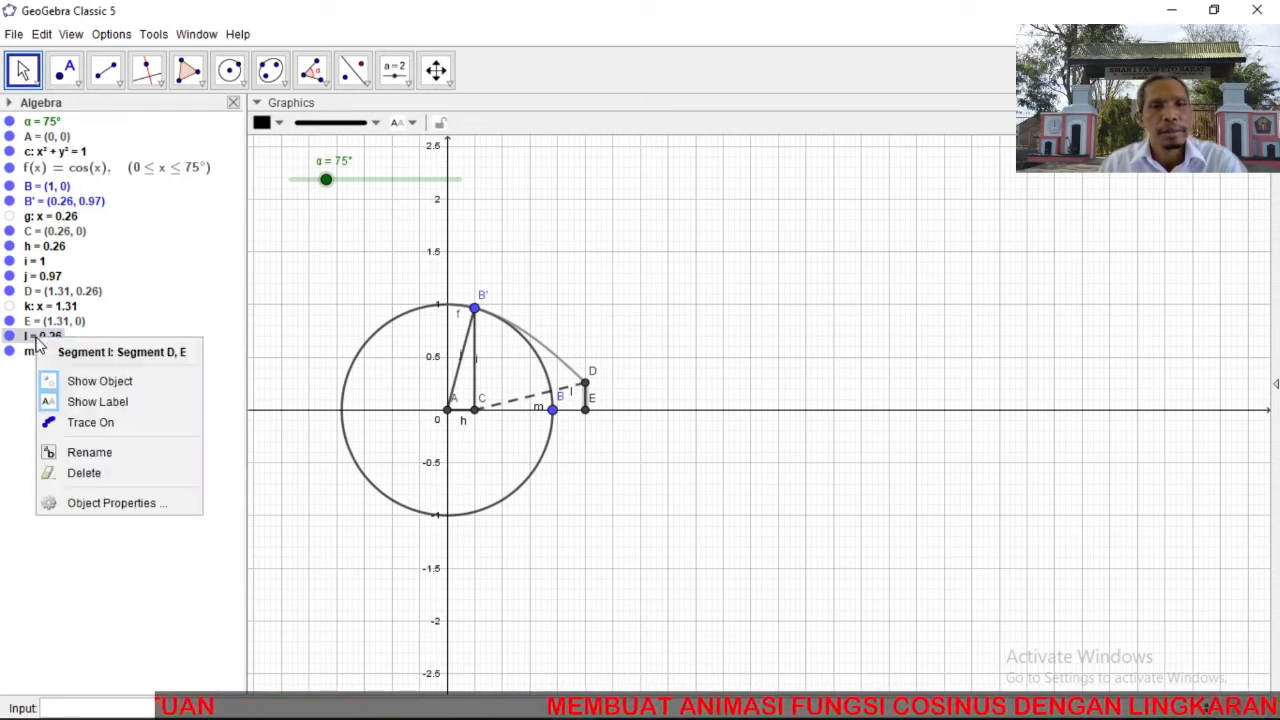
{"action": "left_click", "coordinate": [112, 503]}
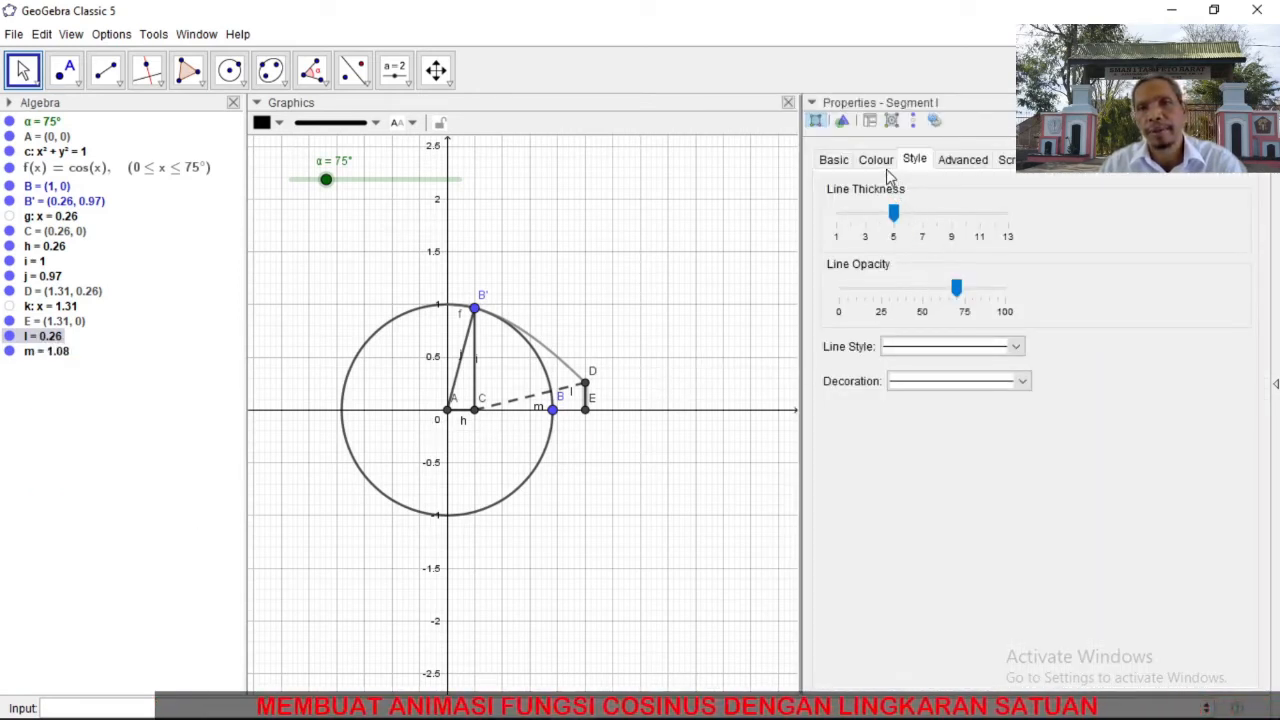
{"action": "left_click", "coordinate": [894, 216]}
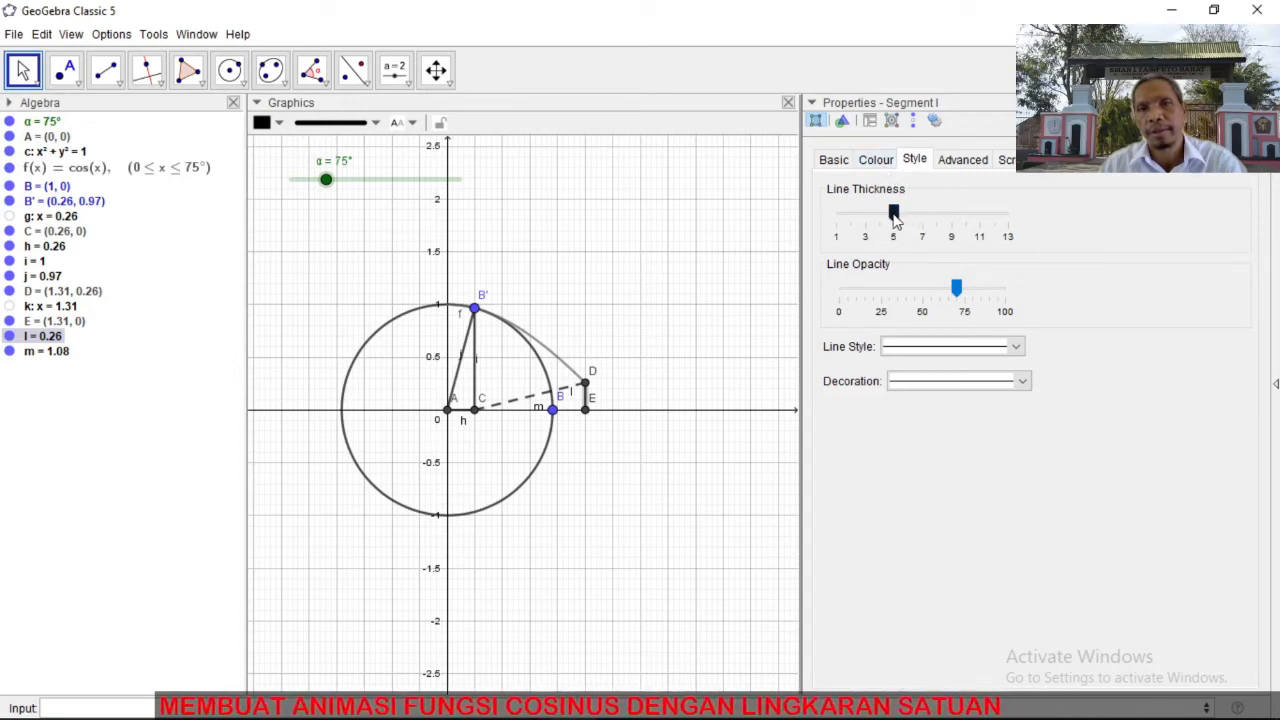
{"action": "left_click_drag", "start_coordinate": [894, 216], "coordinate": [951, 222]}
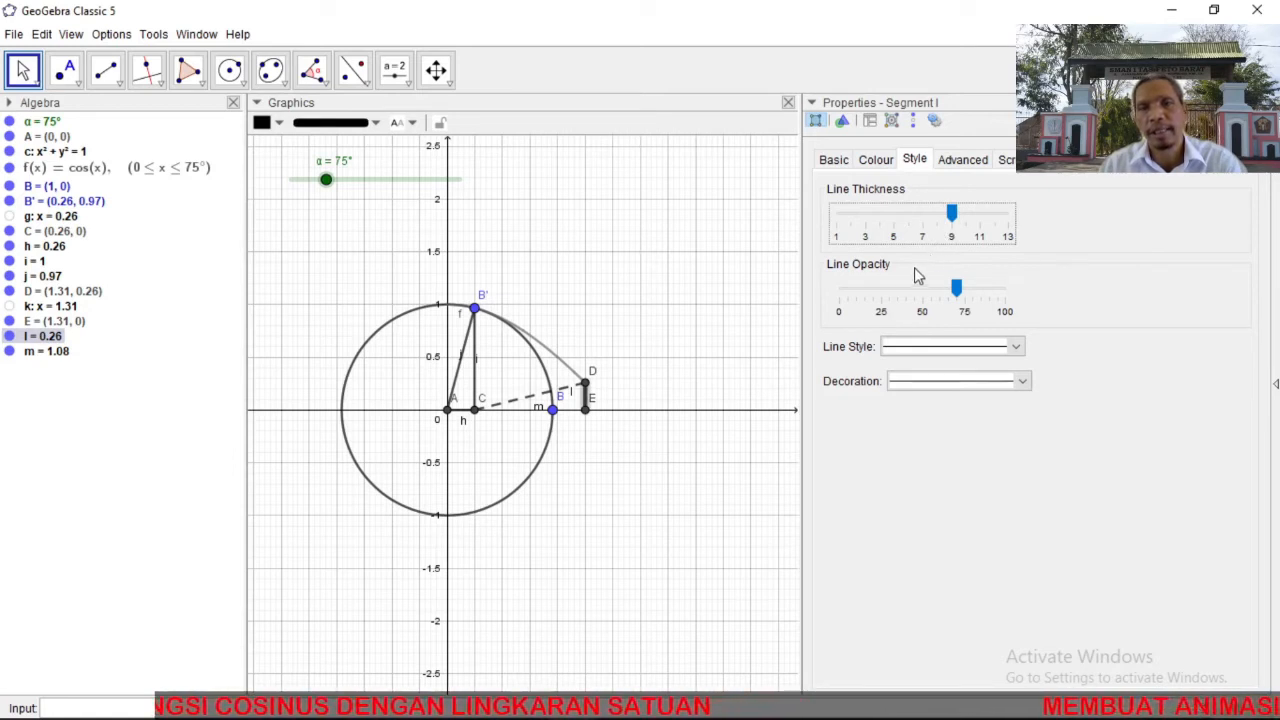
{"action": "left_click", "coordinate": [870, 165]}
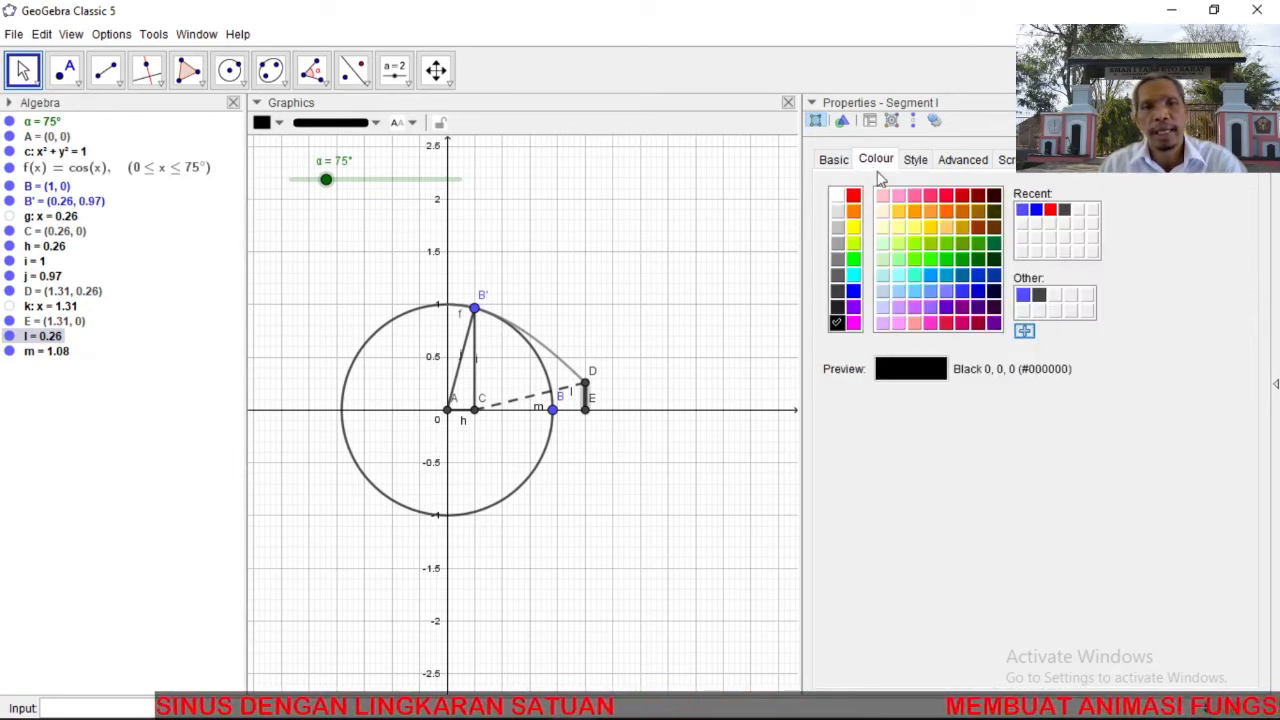
{"action": "left_click", "coordinate": [852, 292]}
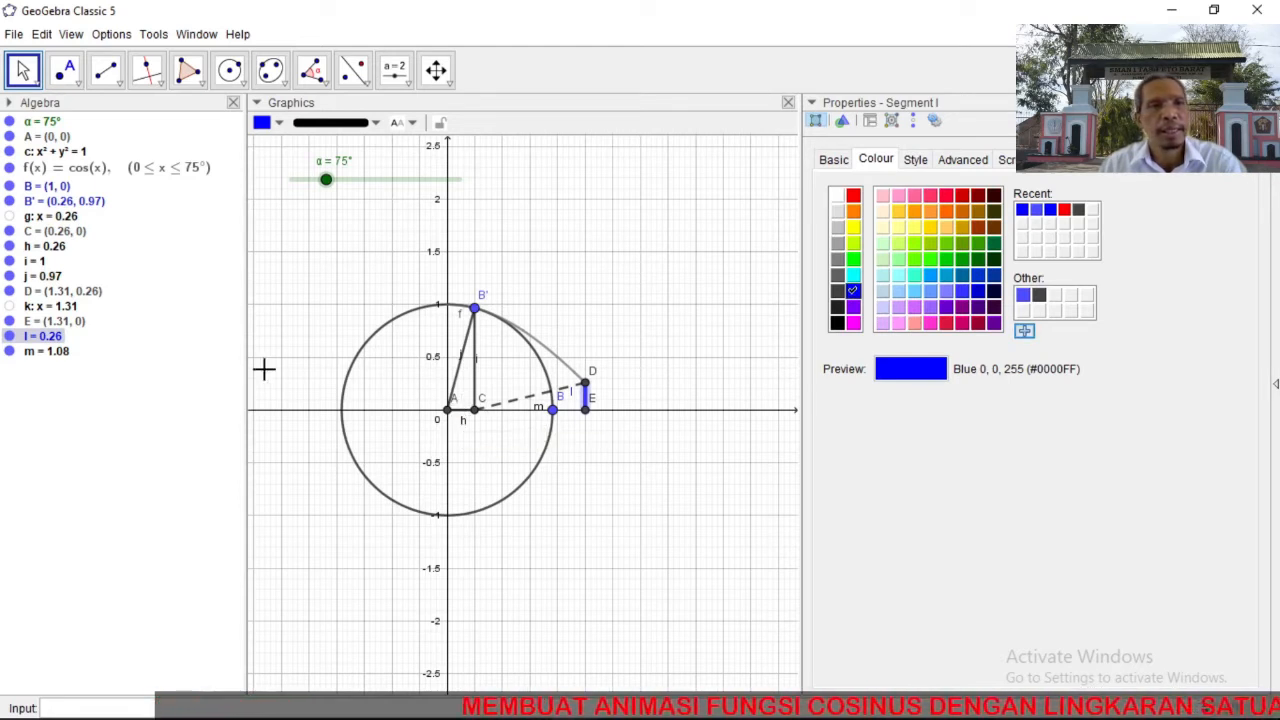
Colour segment AC blue (0, 0, 255), set its line thickness to 9, and close the object properties.
{"action": "left_click", "coordinate": [463, 412]}
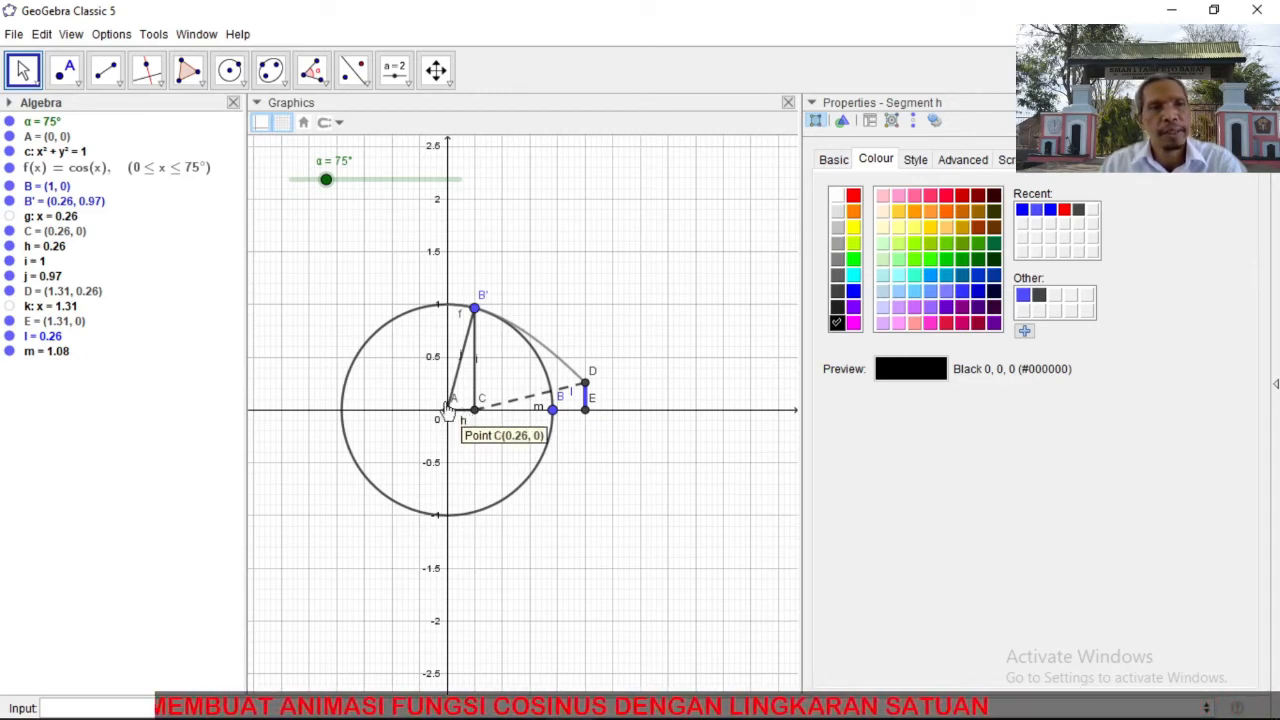
{"action": "right_click", "coordinate": [15, 255]}
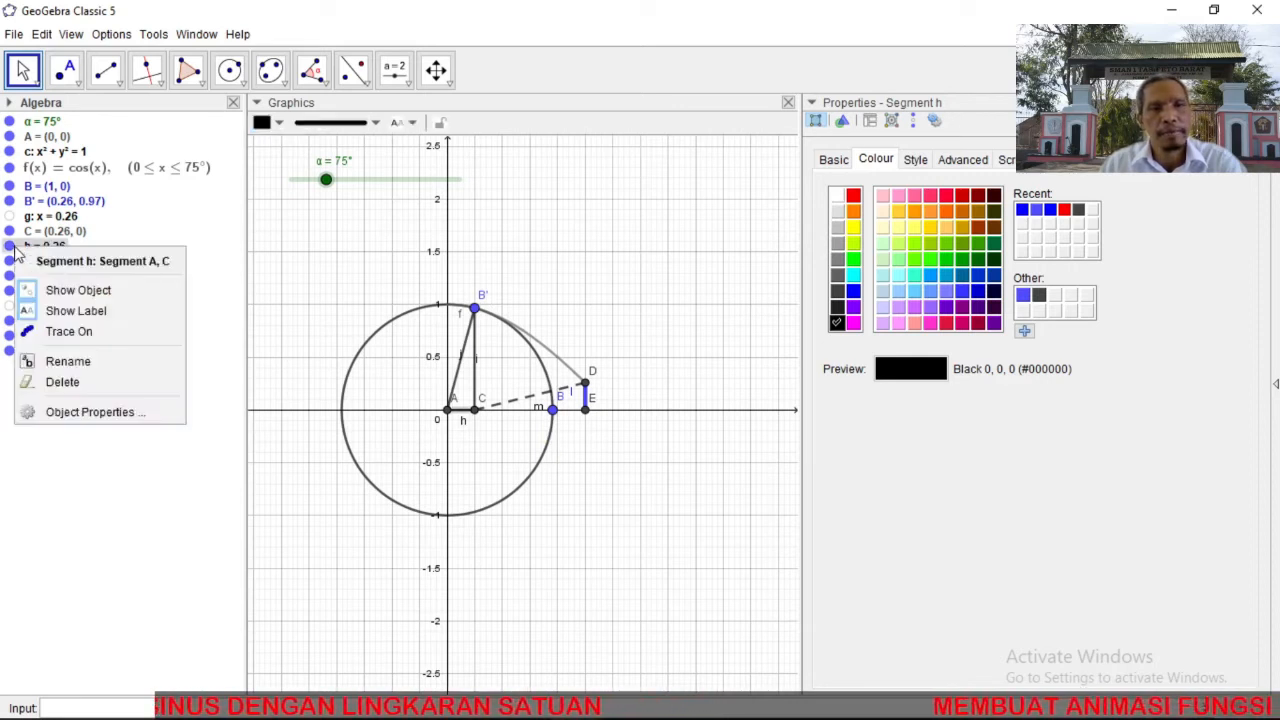
{"action": "left_click", "coordinate": [103, 414]}
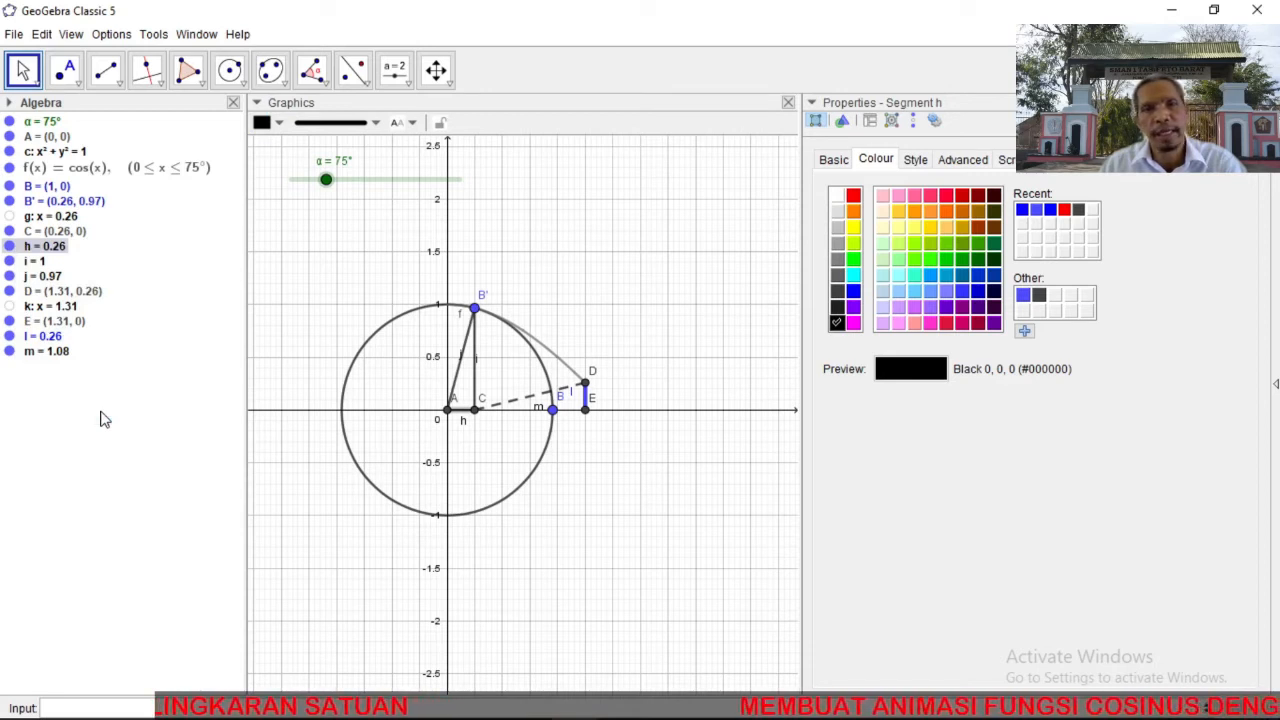
{"action": "left_click", "coordinate": [834, 163]}
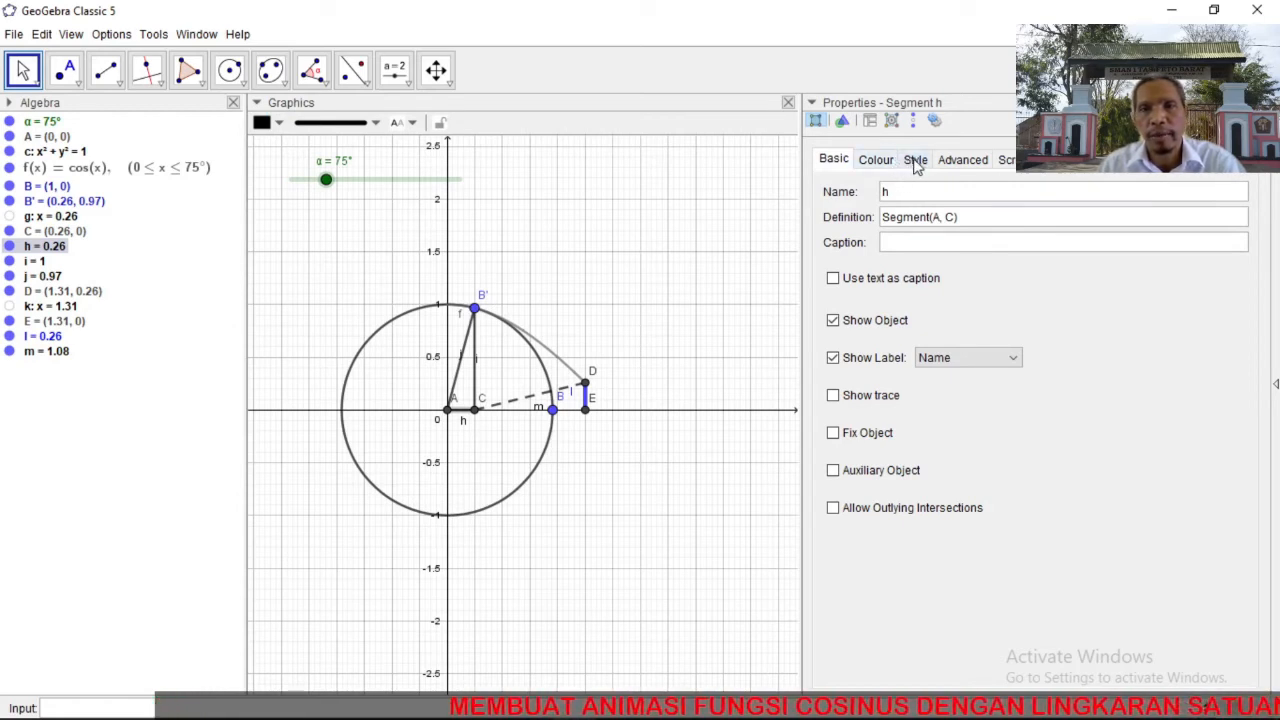
{"action": "left_click", "coordinate": [876, 165]}
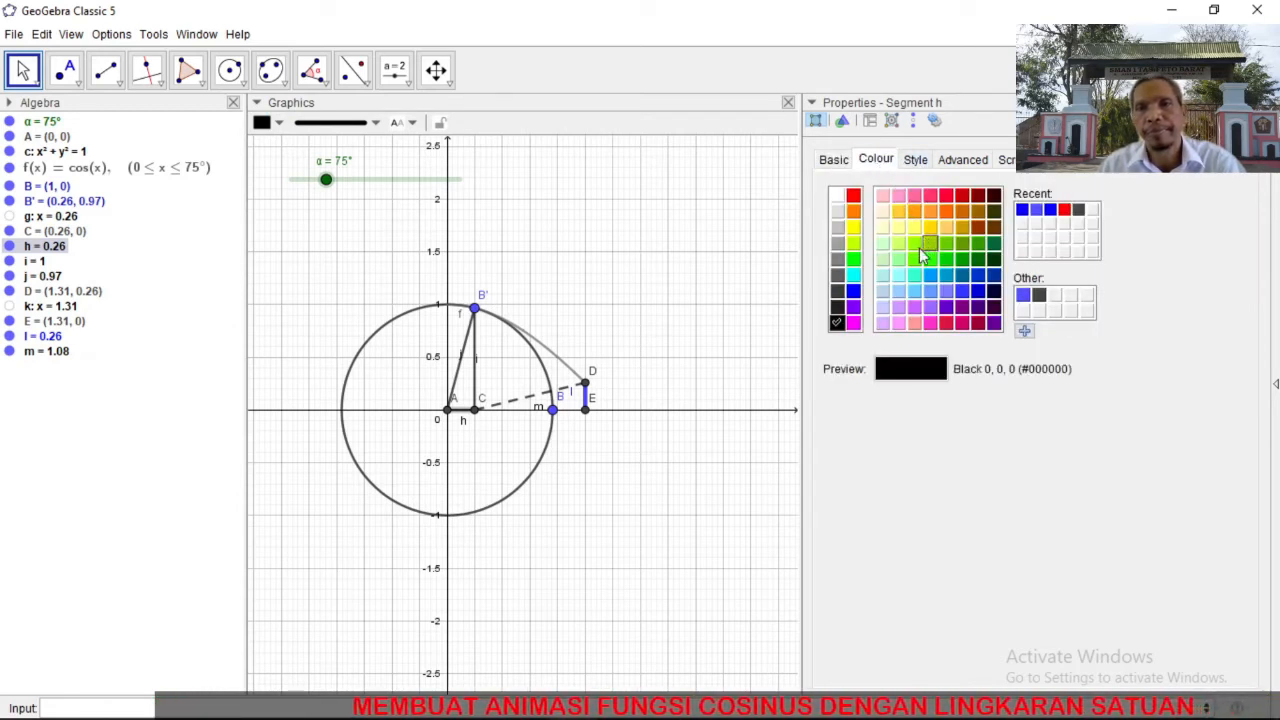
{"action": "left_click", "coordinate": [1021, 210]}
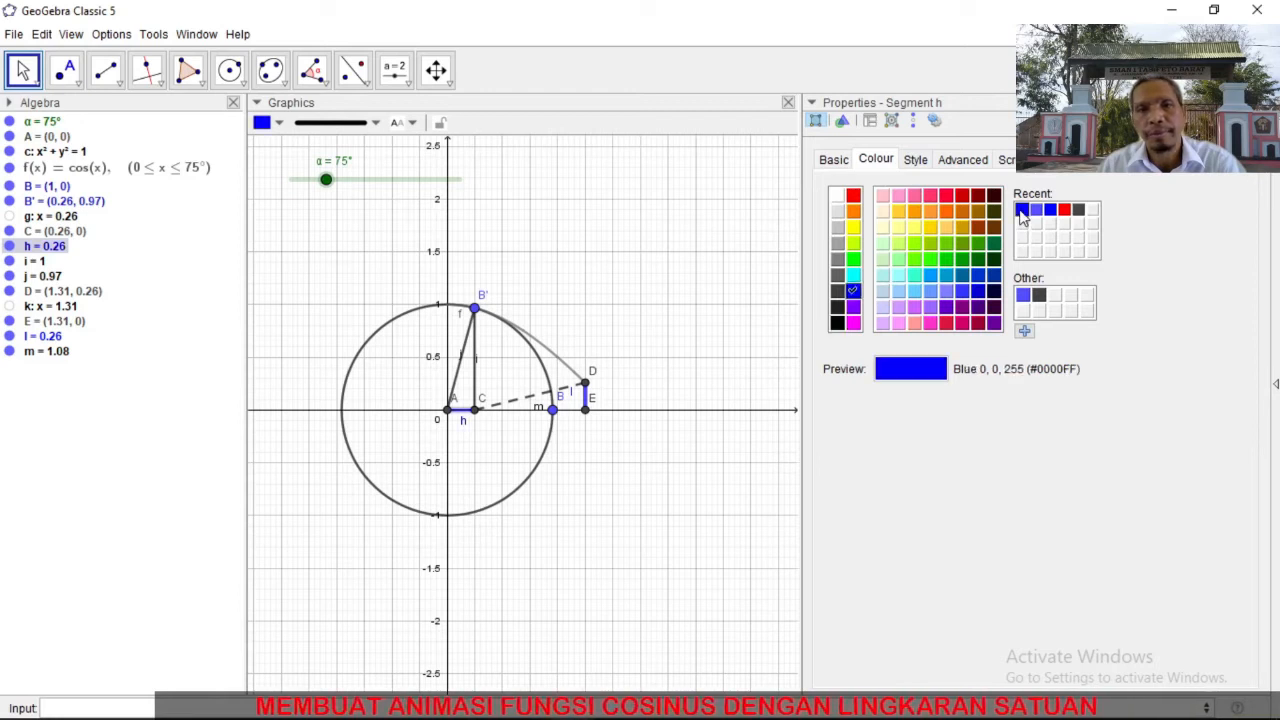
{"action": "left_click", "coordinate": [912, 162]}
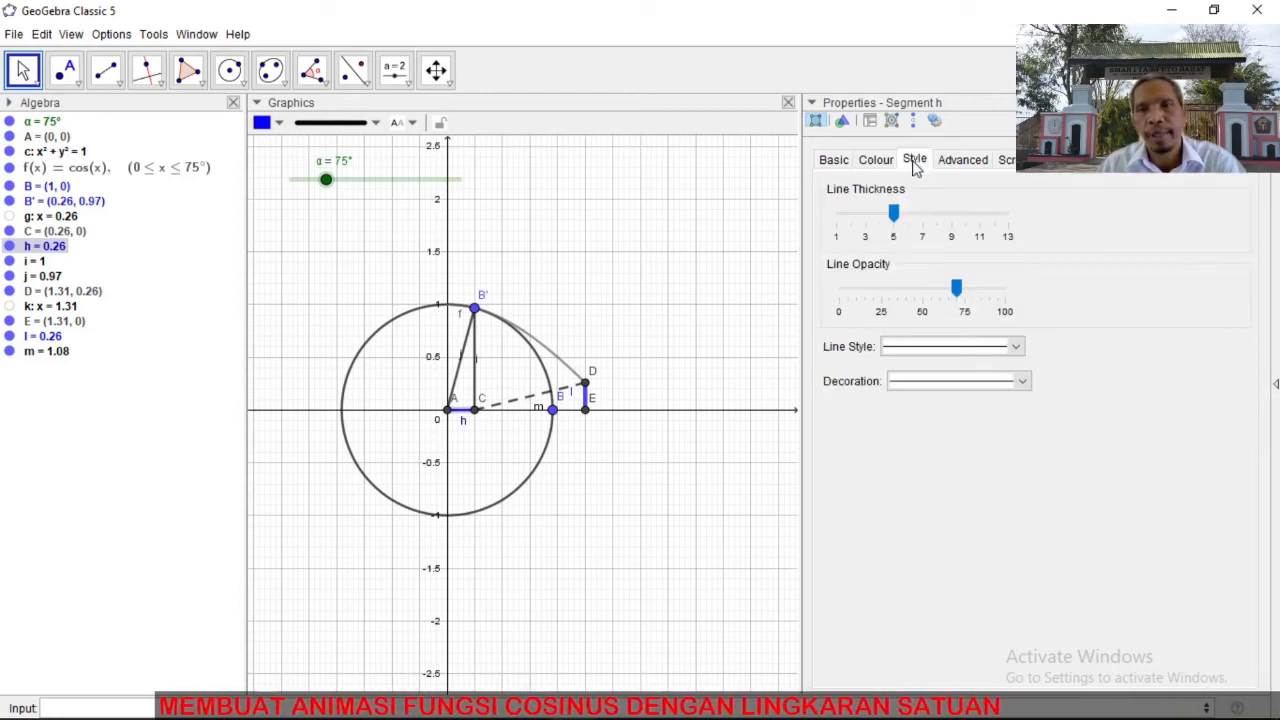
{"action": "left_click_drag", "start_coordinate": [896, 211], "coordinate": [952, 216]}
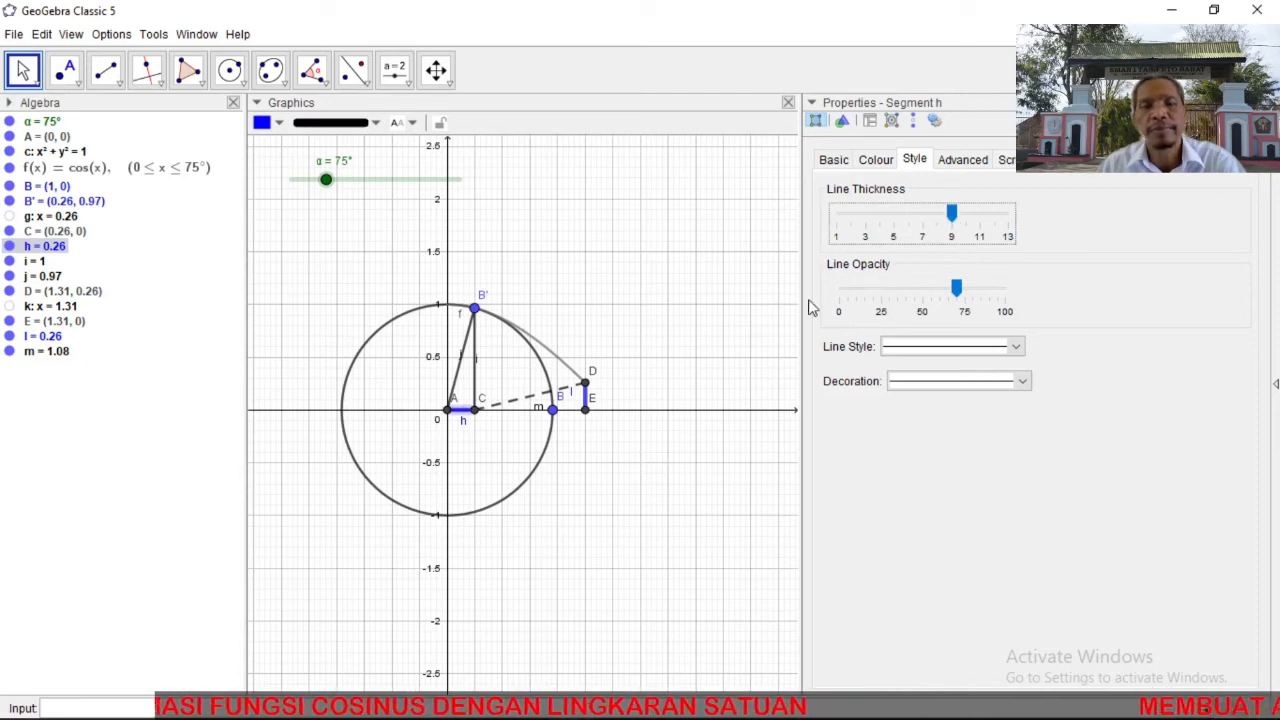
{"action": "left_click", "coordinate": [680, 98]}
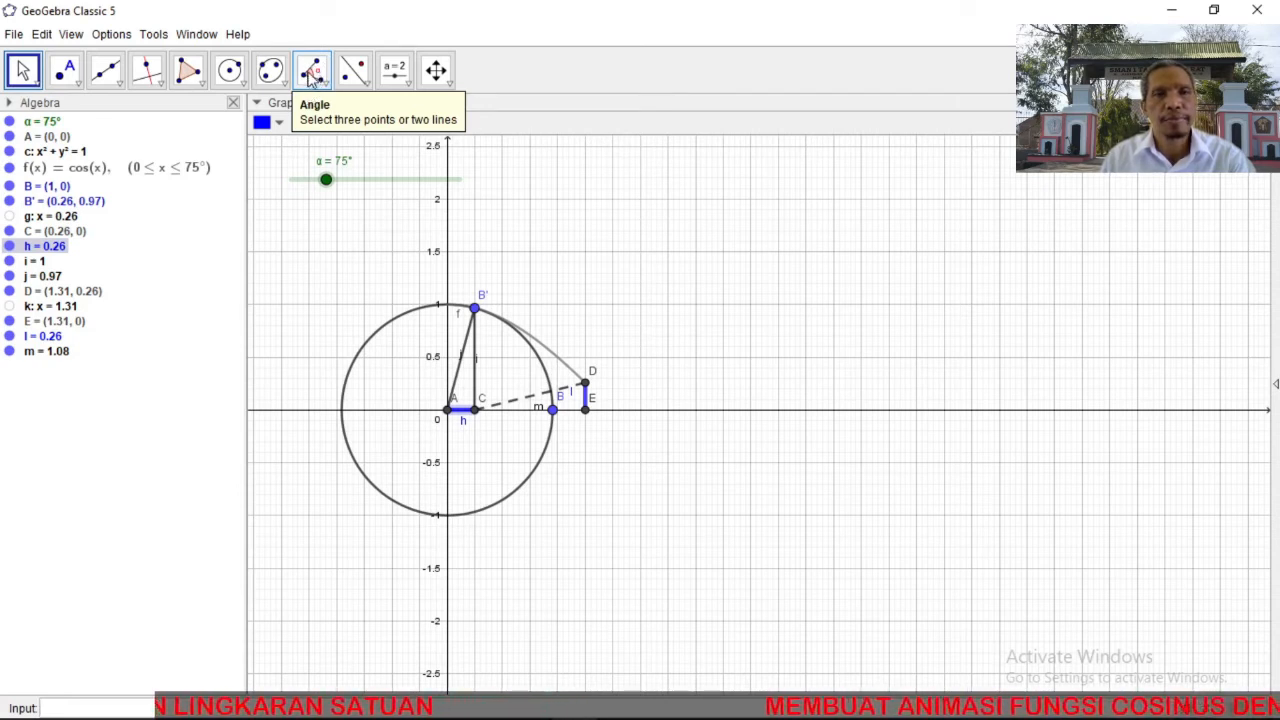
Mark the angle at A from point B to point B' with the Angle tool.
{"action": "left_click", "coordinate": [310, 78]}
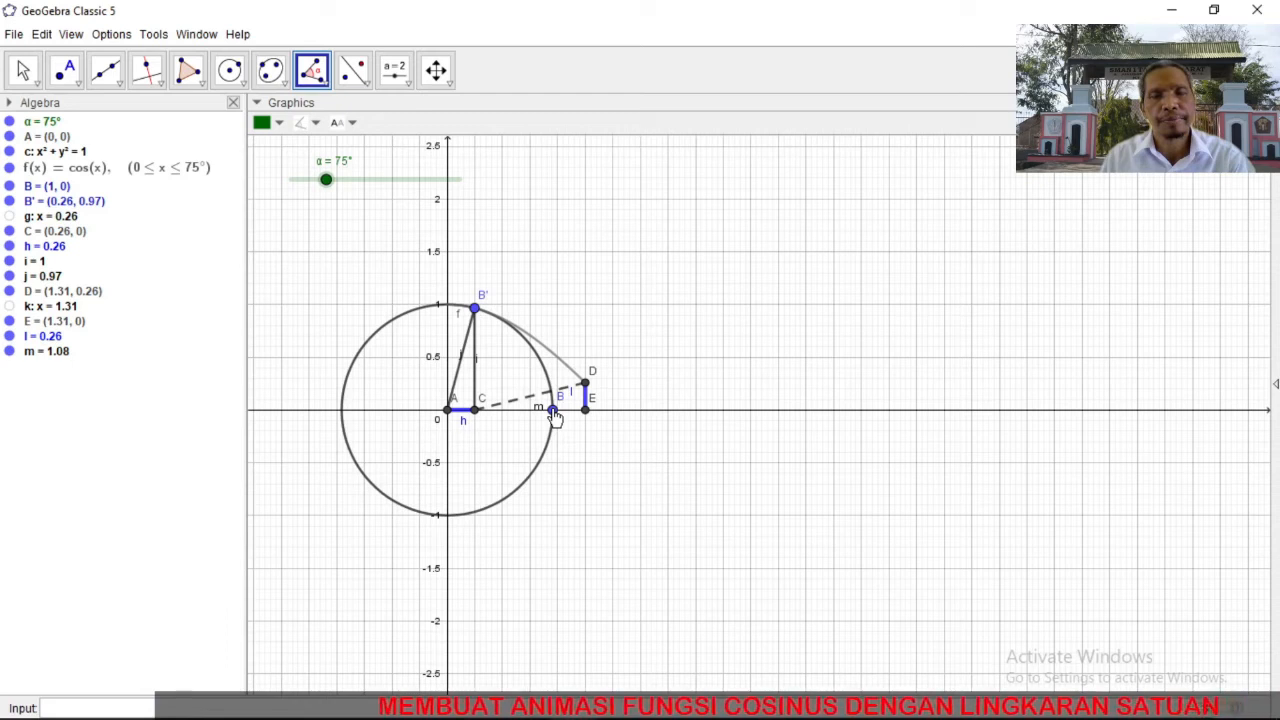
{"action": "left_click", "coordinate": [552, 411]}
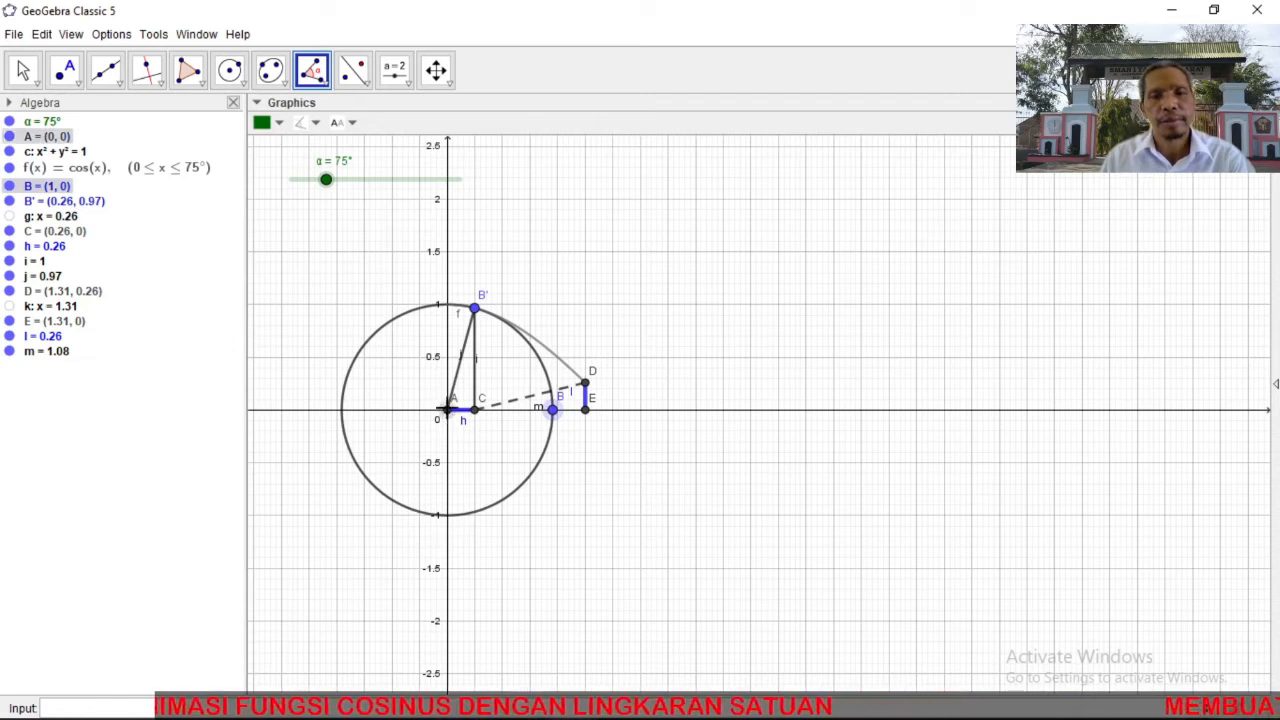
{"action": "left_click", "coordinate": [475, 309]}
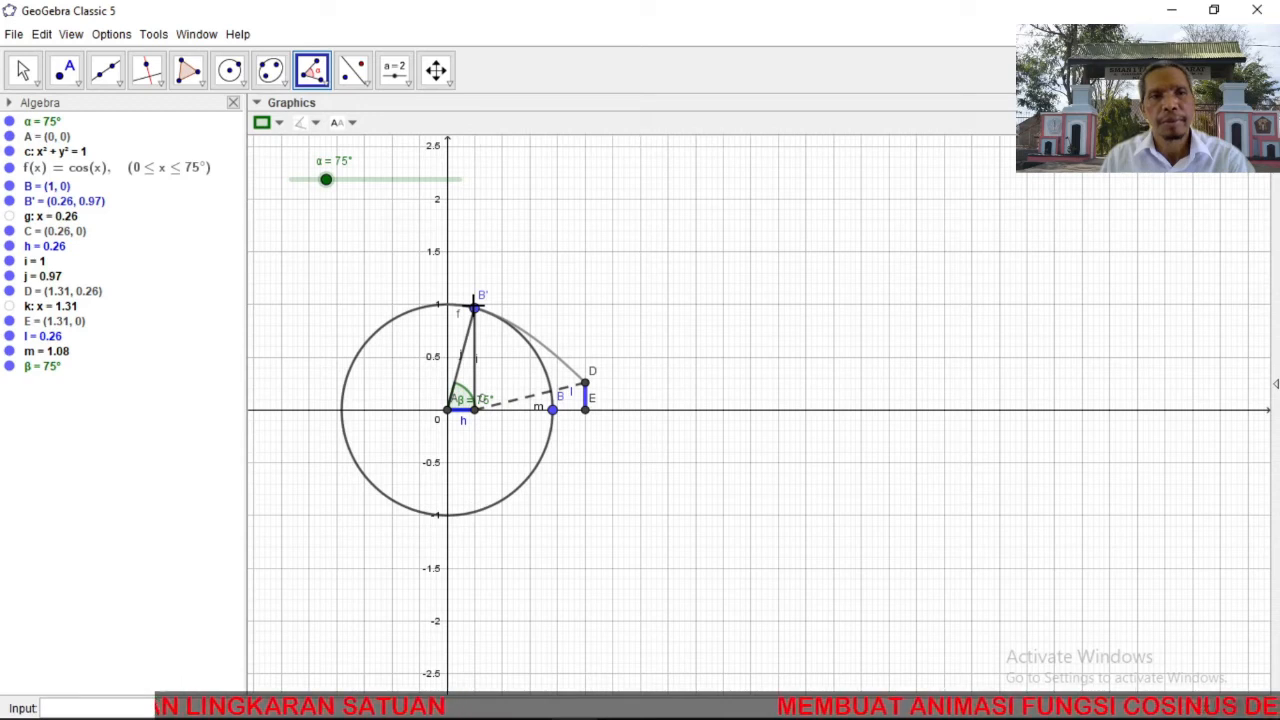
Set the size of angle β's arc to 50 in its object properties.
{"action": "right_click", "coordinate": [40, 370]}
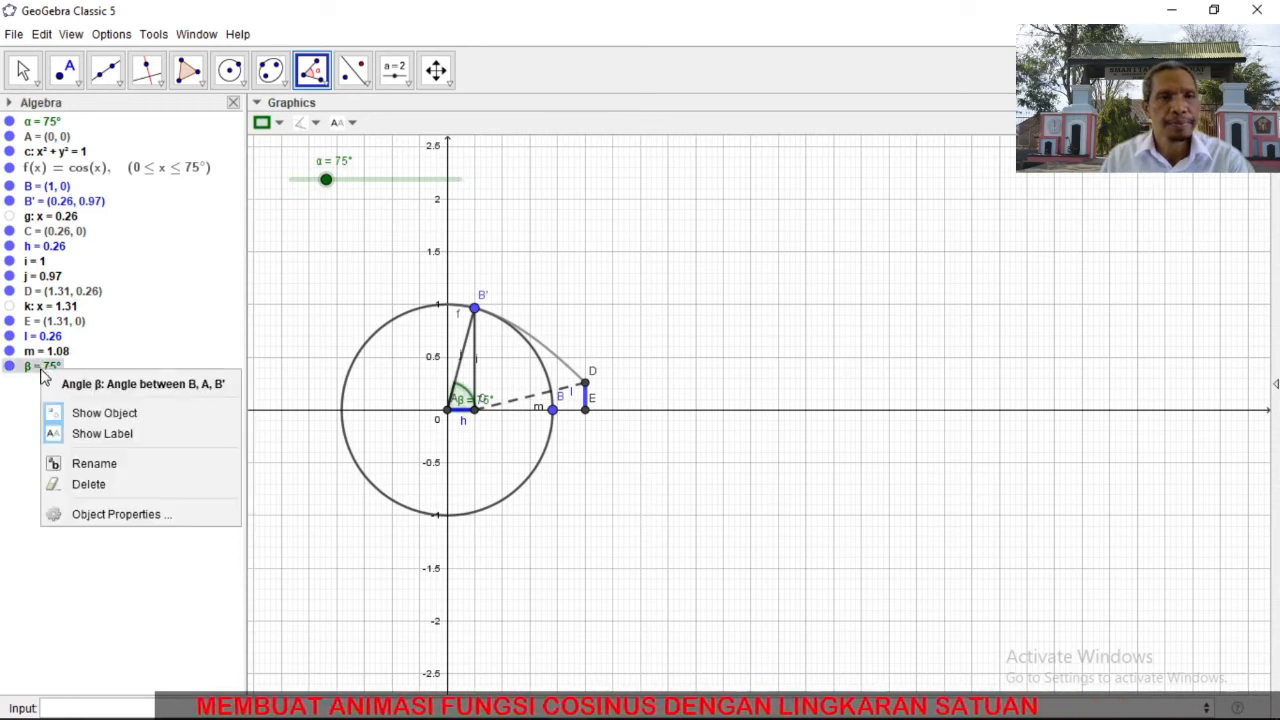
{"action": "left_click", "coordinate": [113, 514]}
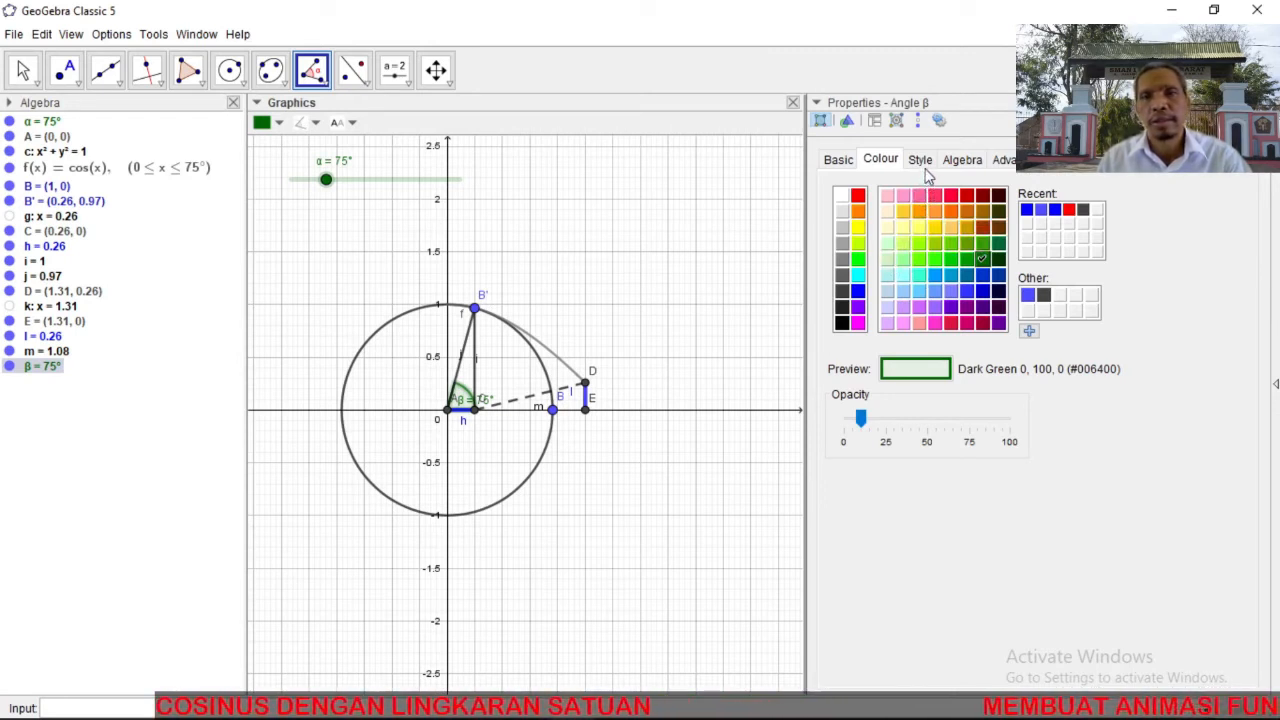
{"action": "left_click", "coordinate": [920, 162]}
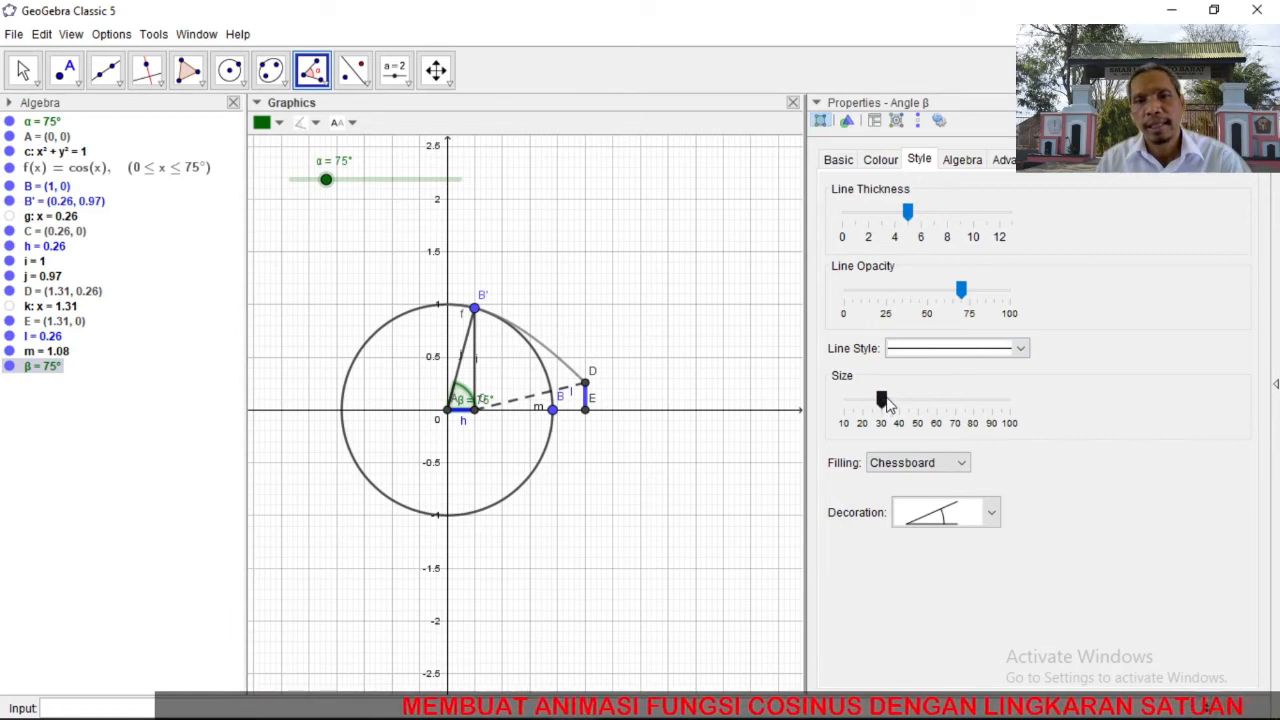
{"action": "left_click_drag", "start_coordinate": [882, 401], "coordinate": [920, 404]}
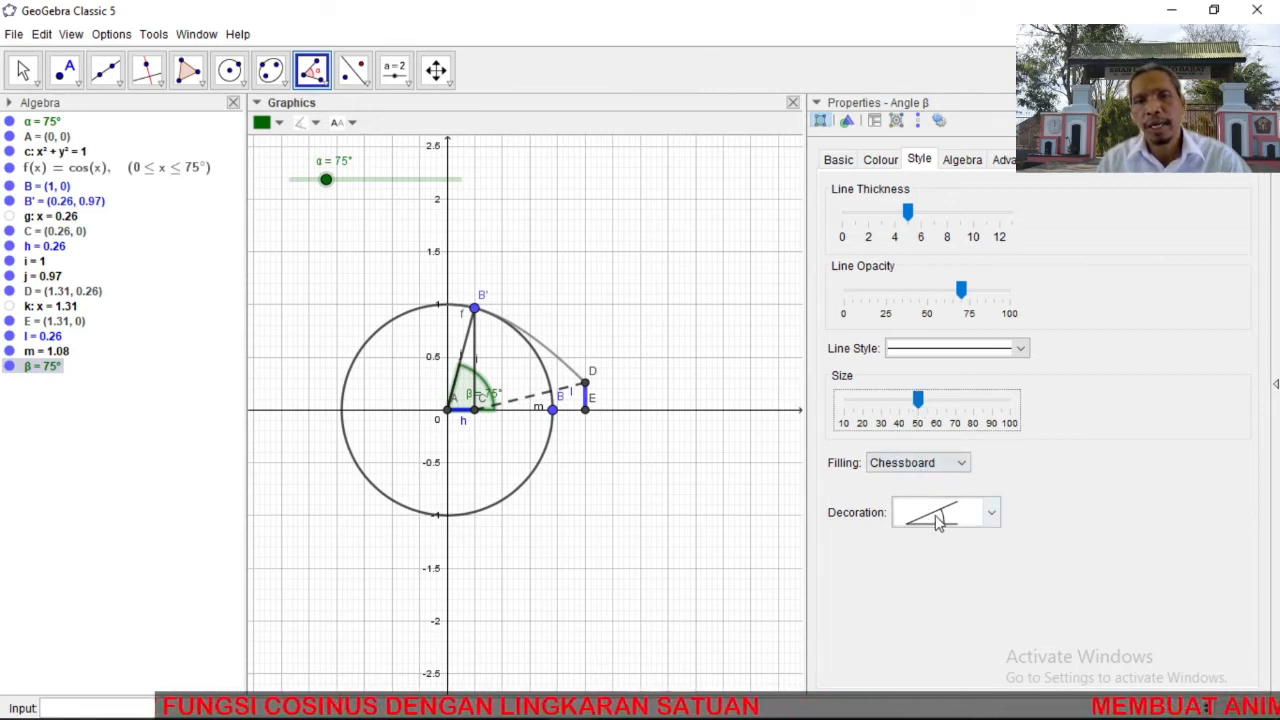
Give angle β a counterclockwise arrow decoration, make its label show only the value, and close the object properties.
{"action": "left_click", "coordinate": [992, 517]}
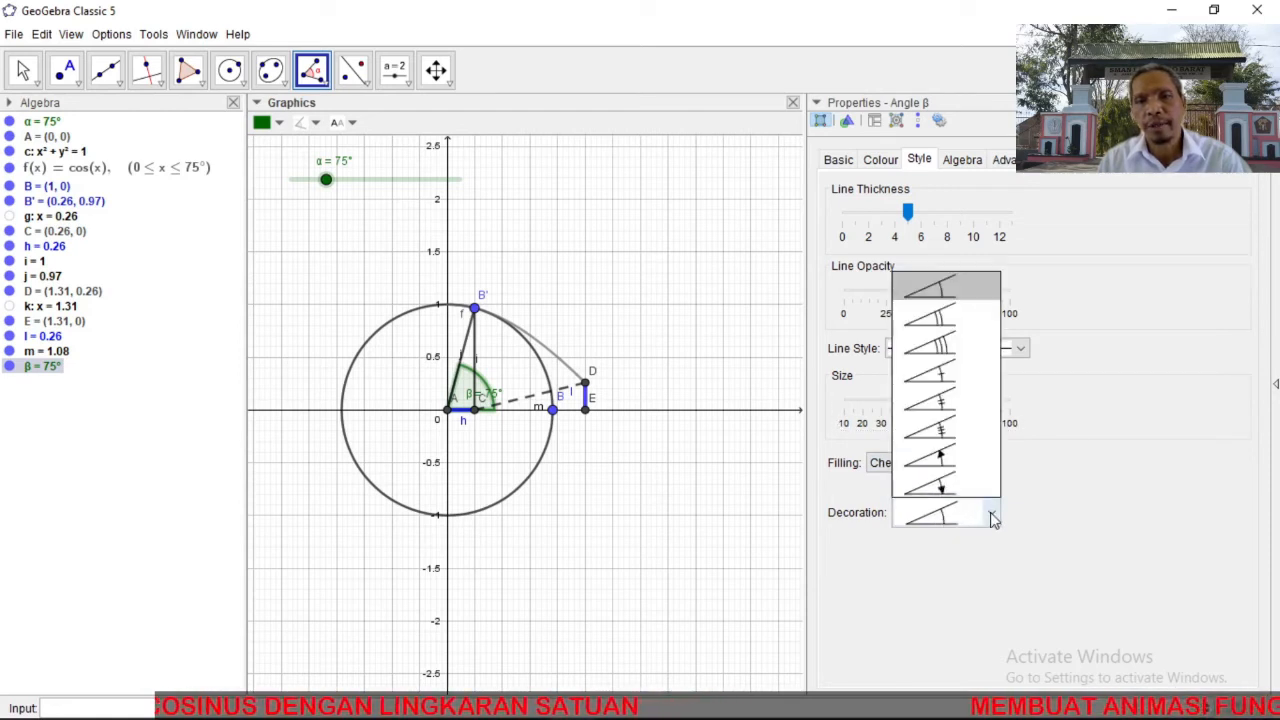
{"action": "left_click", "coordinate": [953, 470]}
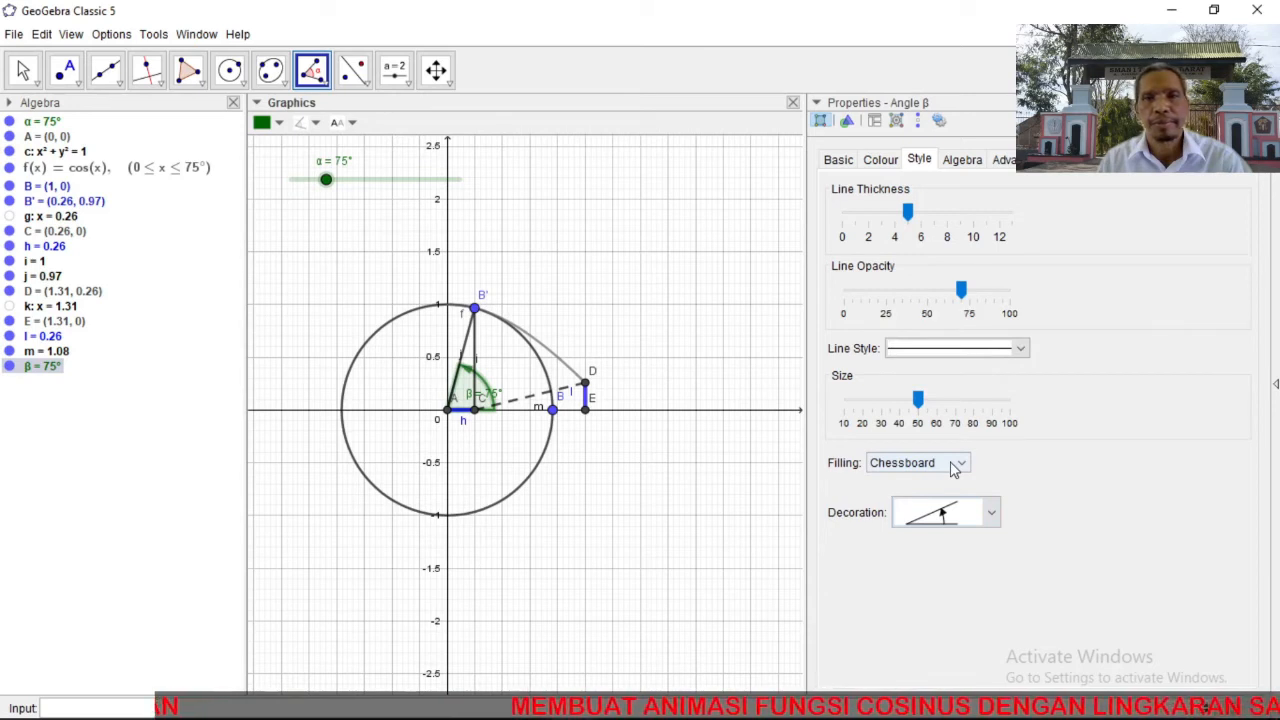
{"action": "left_click", "coordinate": [836, 161]}
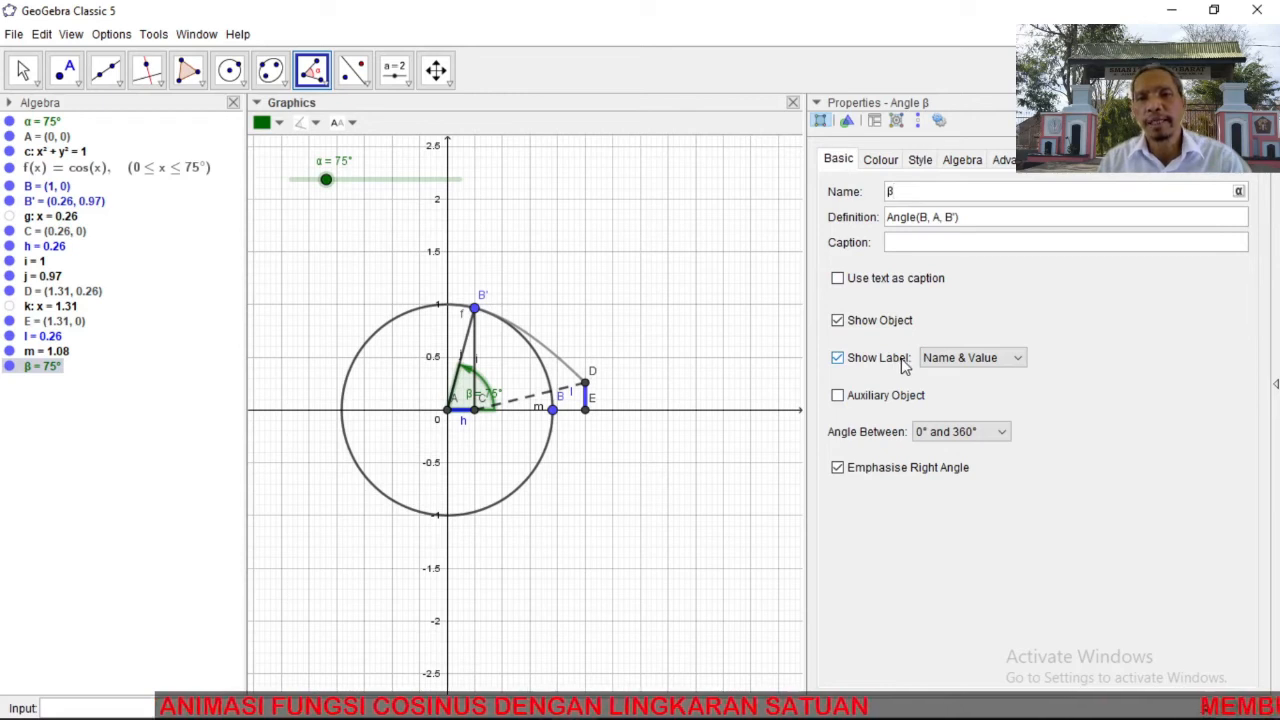
{"action": "left_click", "coordinate": [957, 362]}
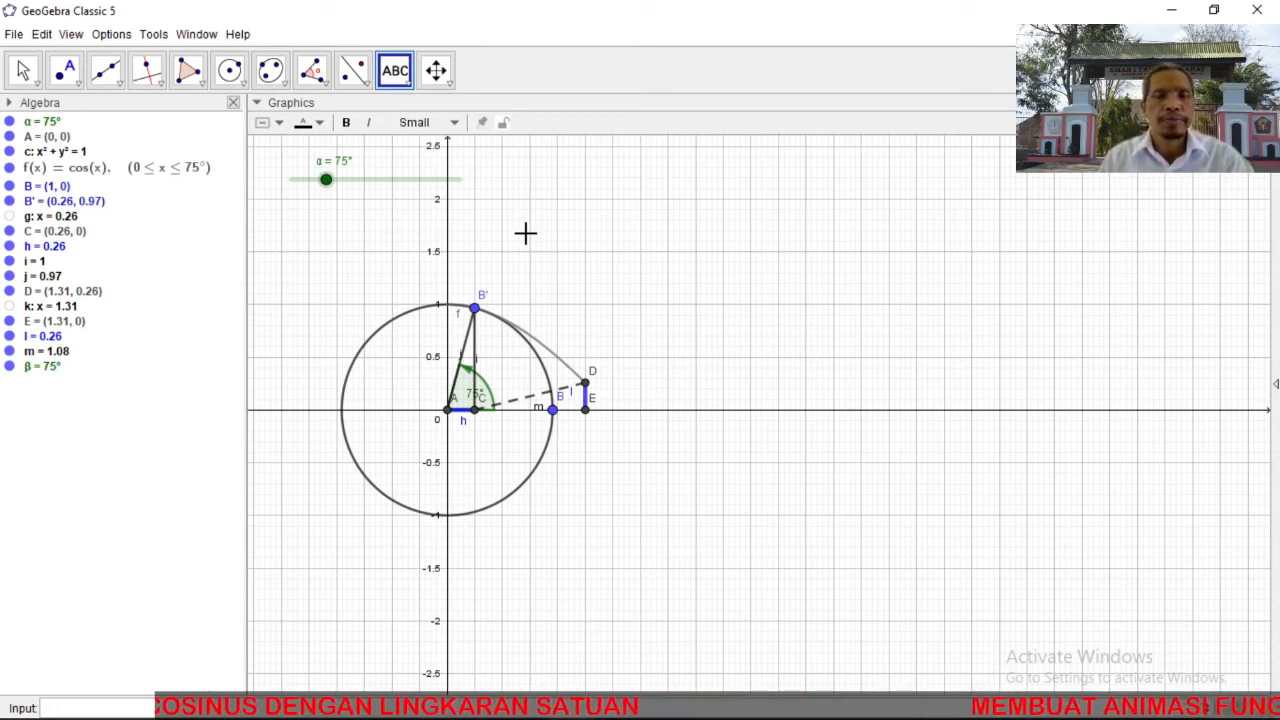
Insert the text 30⁰ inside the circle, below the x-axis and to the right of point C.
{"action": "left_click", "coordinate": [502, 432]}
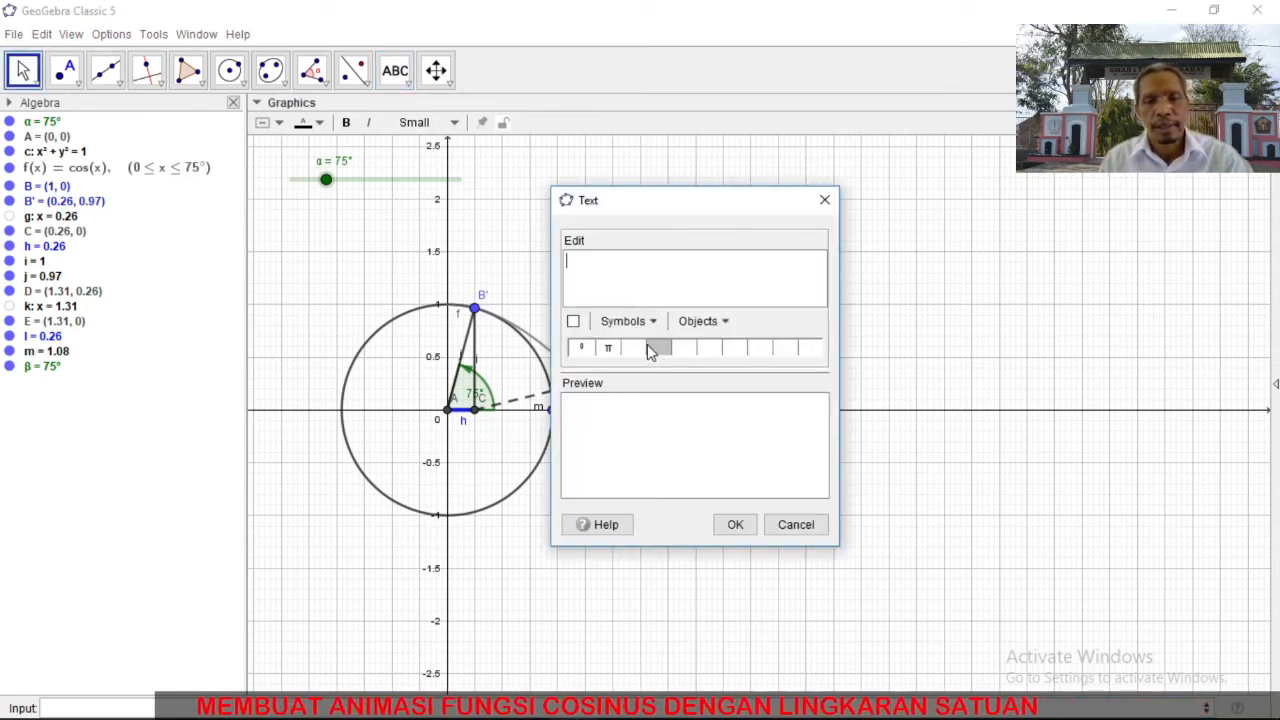
{"action": "type", "text": "30"}
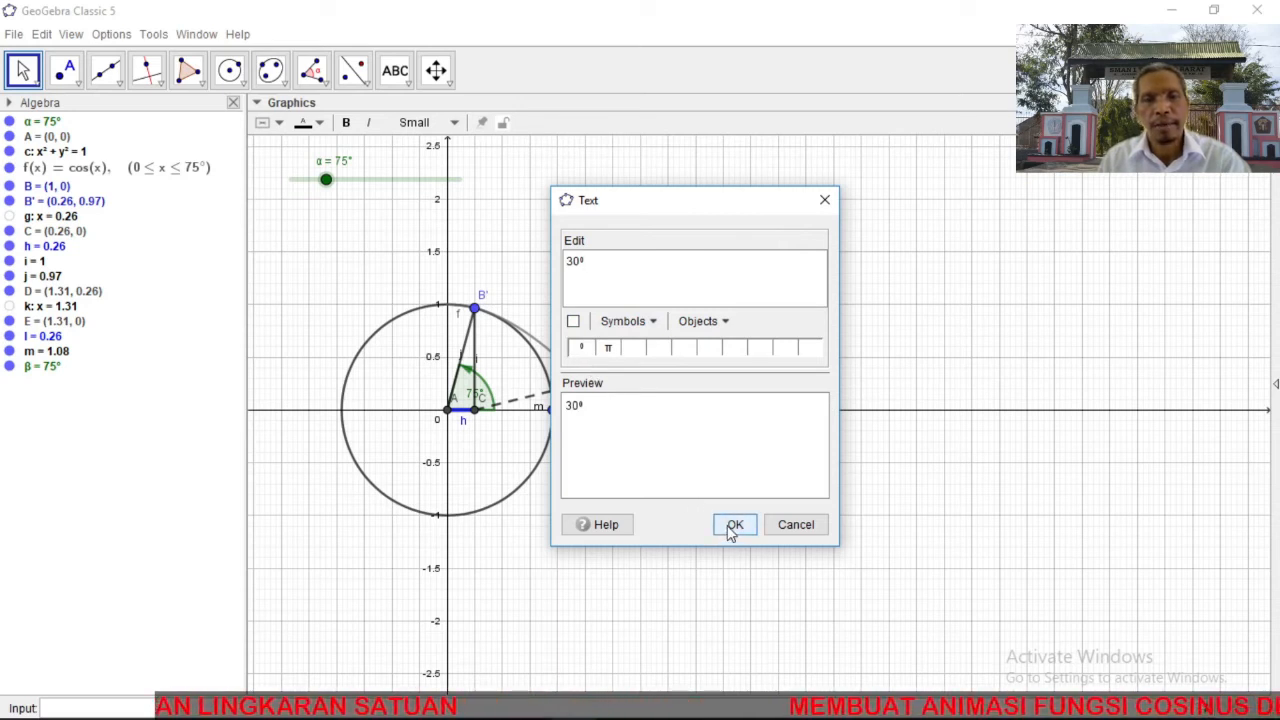
{"action": "left_click", "coordinate": [733, 525]}
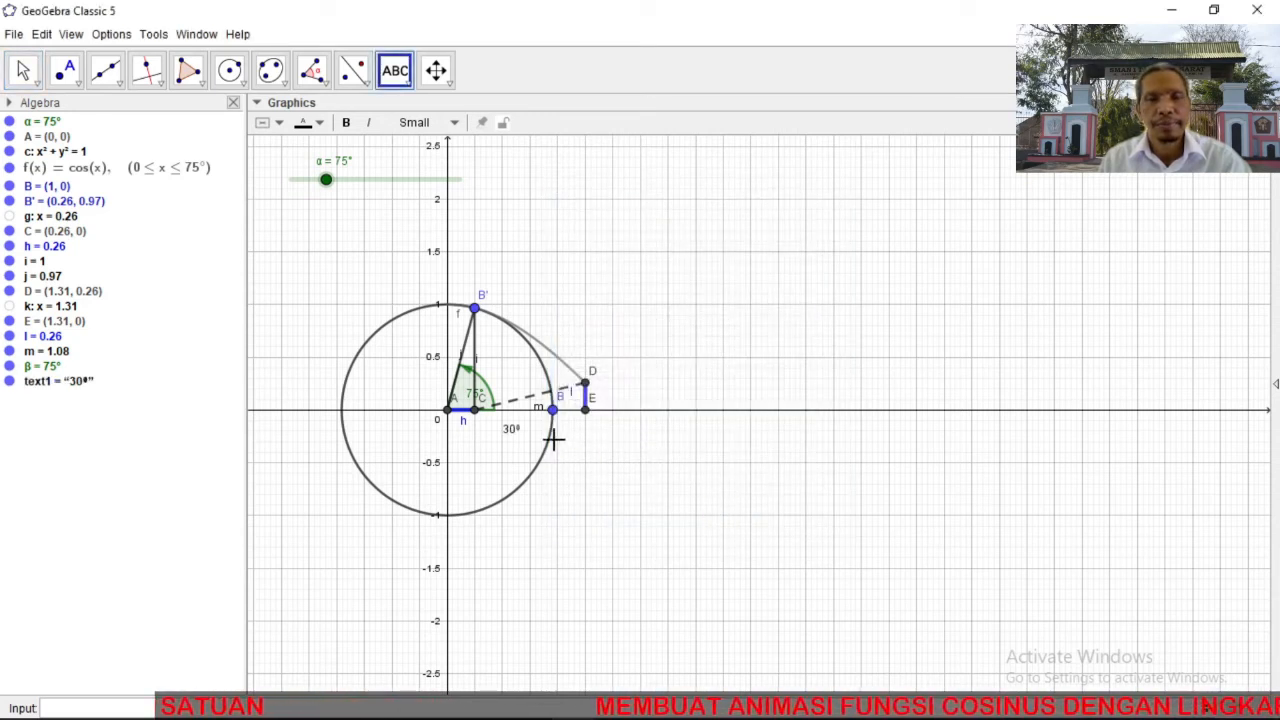
Format the 30⁰ text as a LaTeX formula and close the object properties.
{"action": "right_click", "coordinate": [79, 392]}
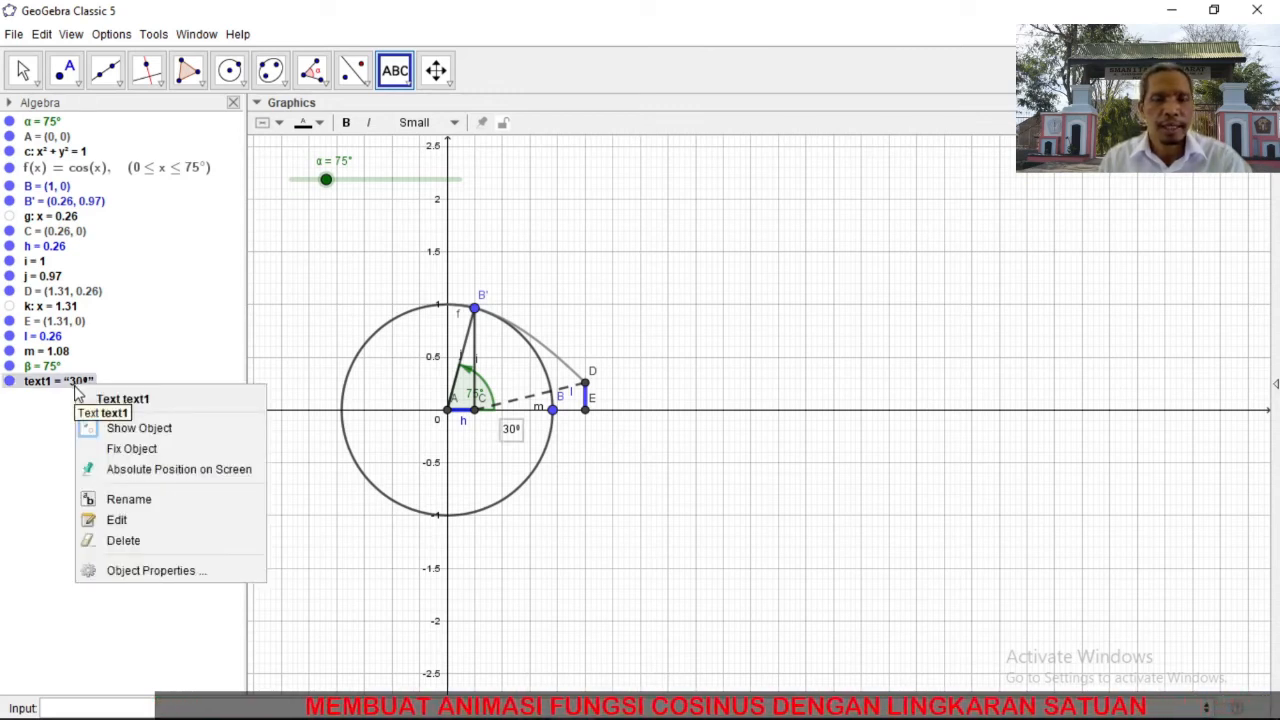
{"action": "left_click", "coordinate": [160, 571]}
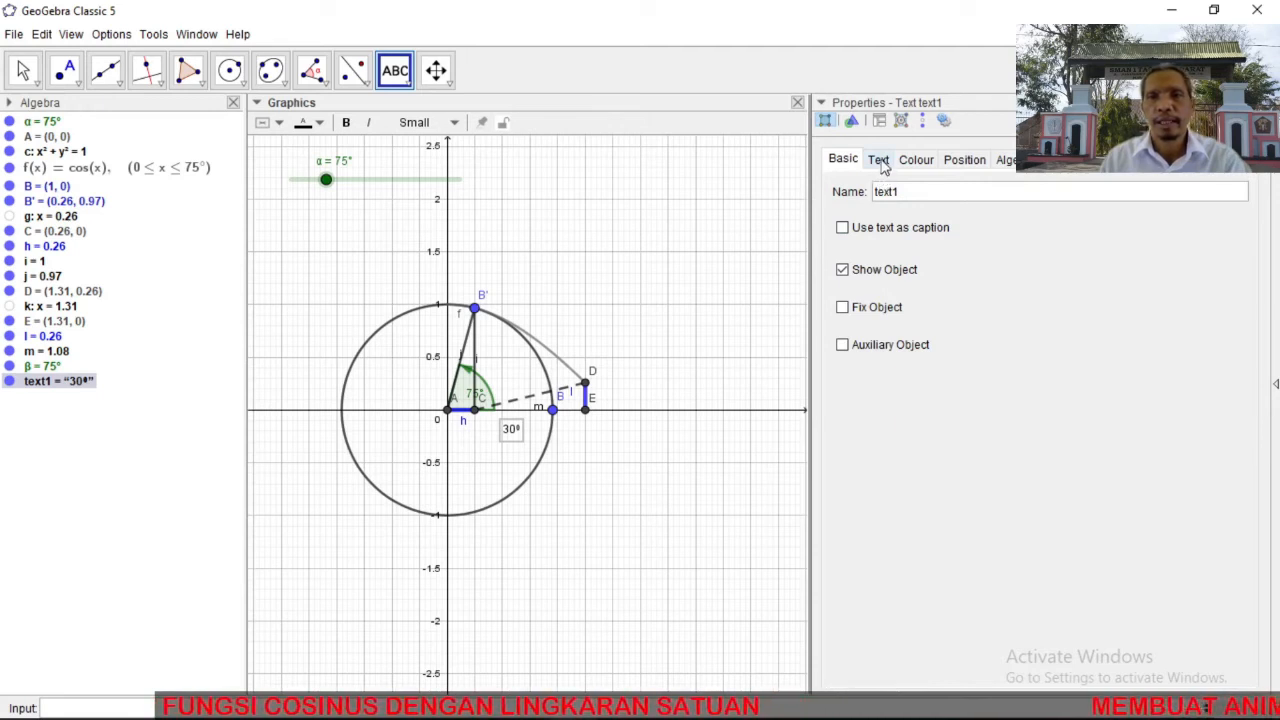
{"action": "left_click", "coordinate": [879, 161]}
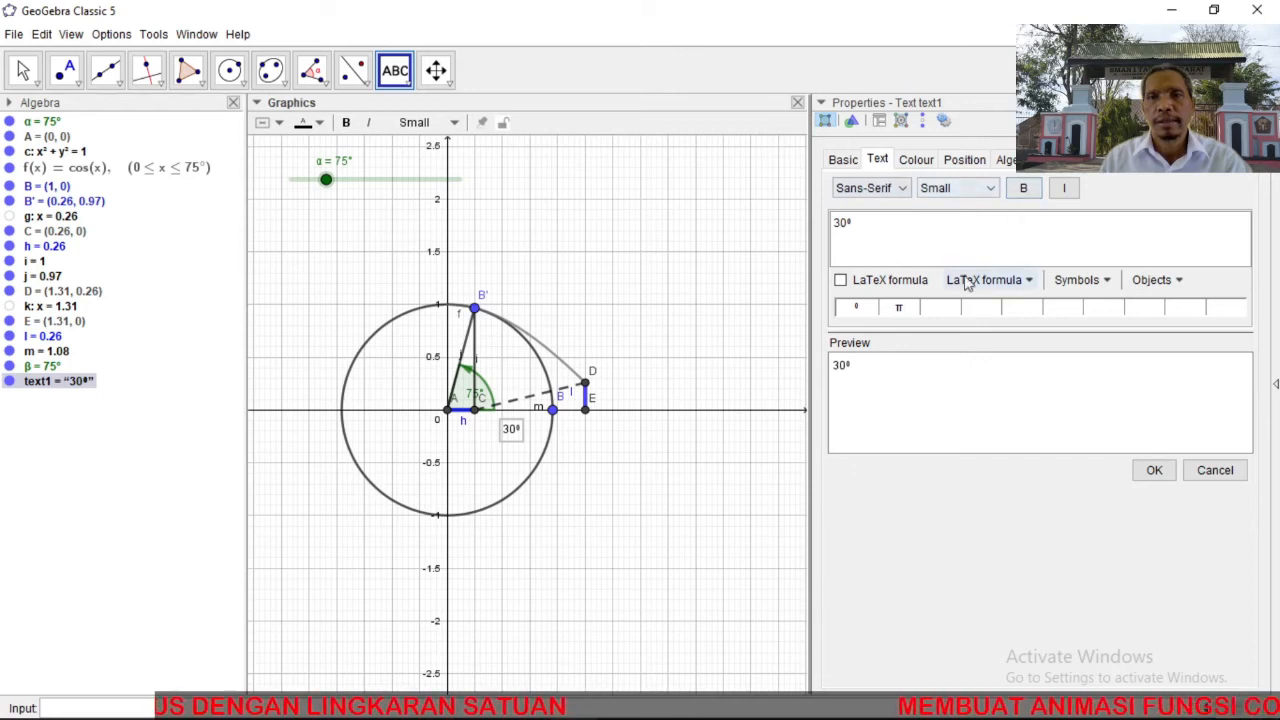
{"action": "left_click", "coordinate": [841, 281]}
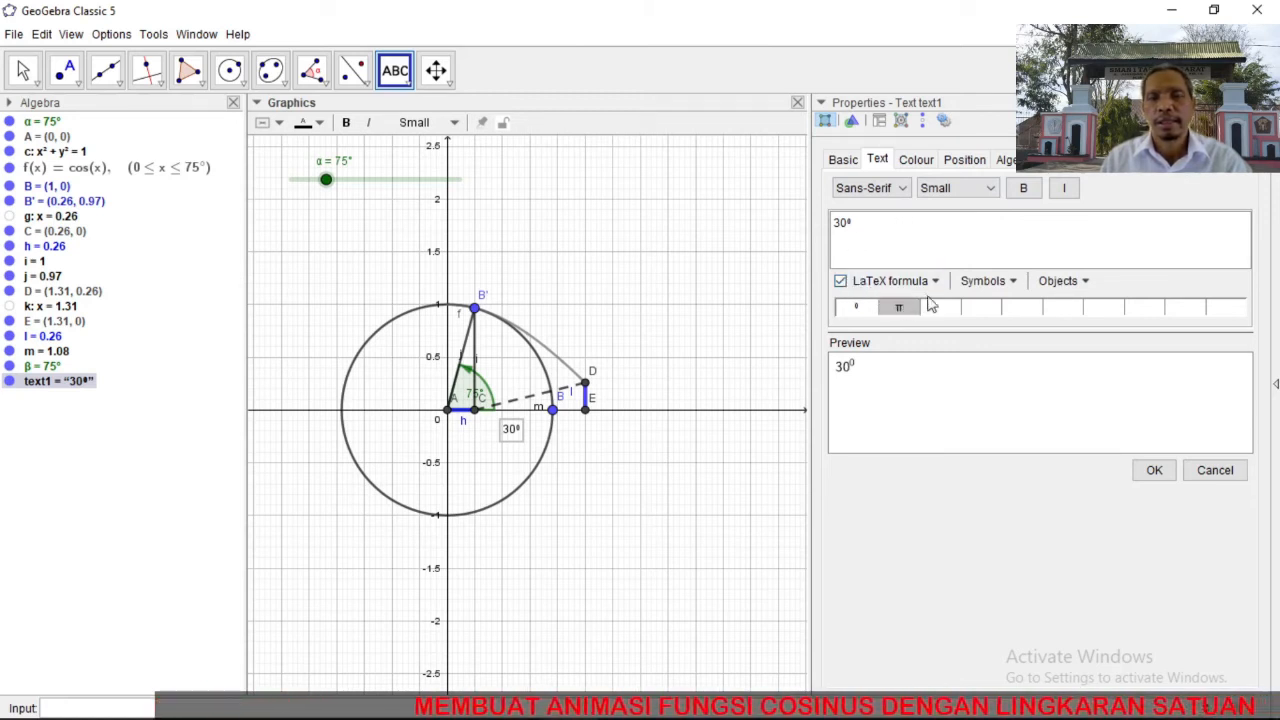
{"action": "left_click", "coordinate": [1154, 472]}
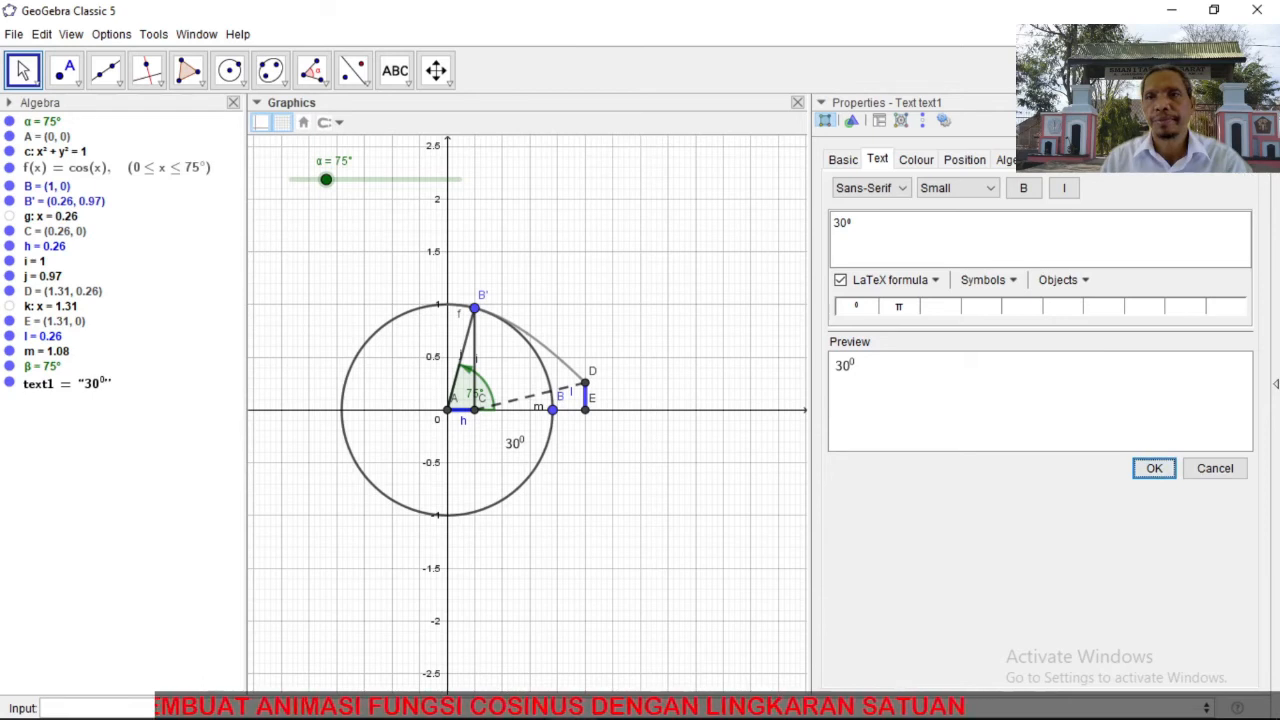
{"action": "left_click", "coordinate": [1260, 102]}
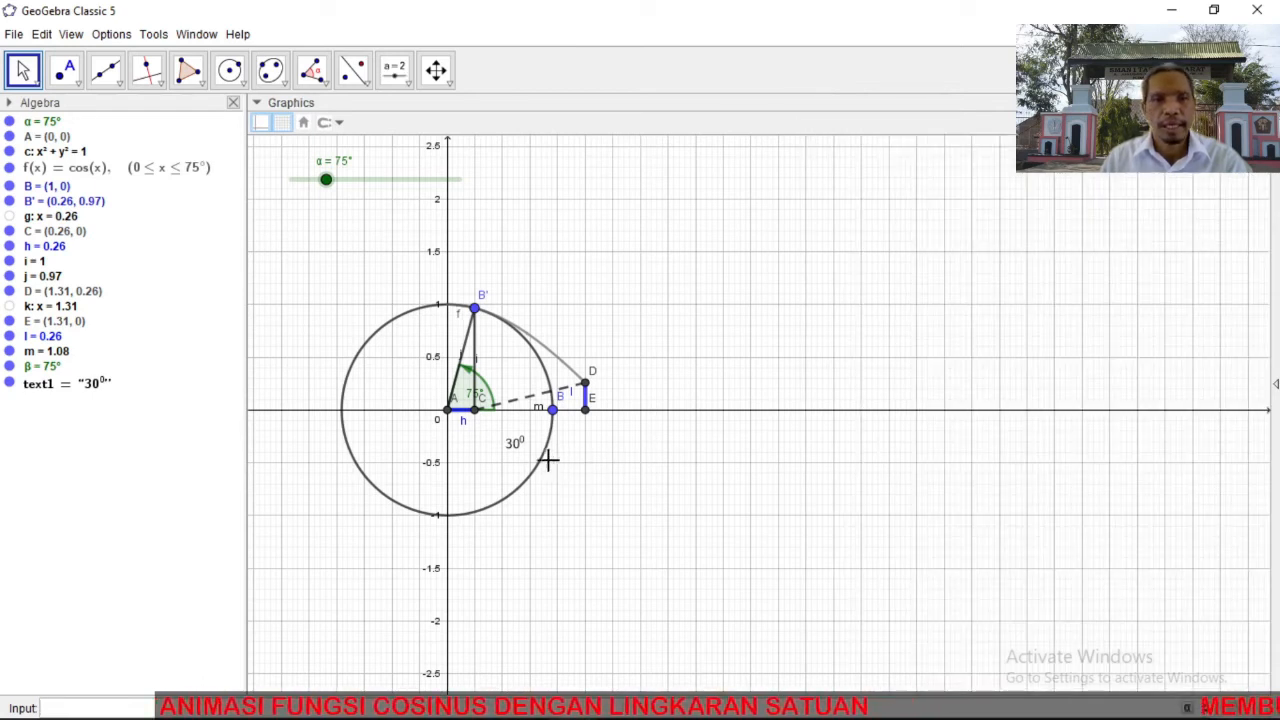
Move the 30⁰ label slightly up and left so it sits just below the x-axis at about x = 0.5.
{"action": "left_click", "coordinate": [513, 447]}
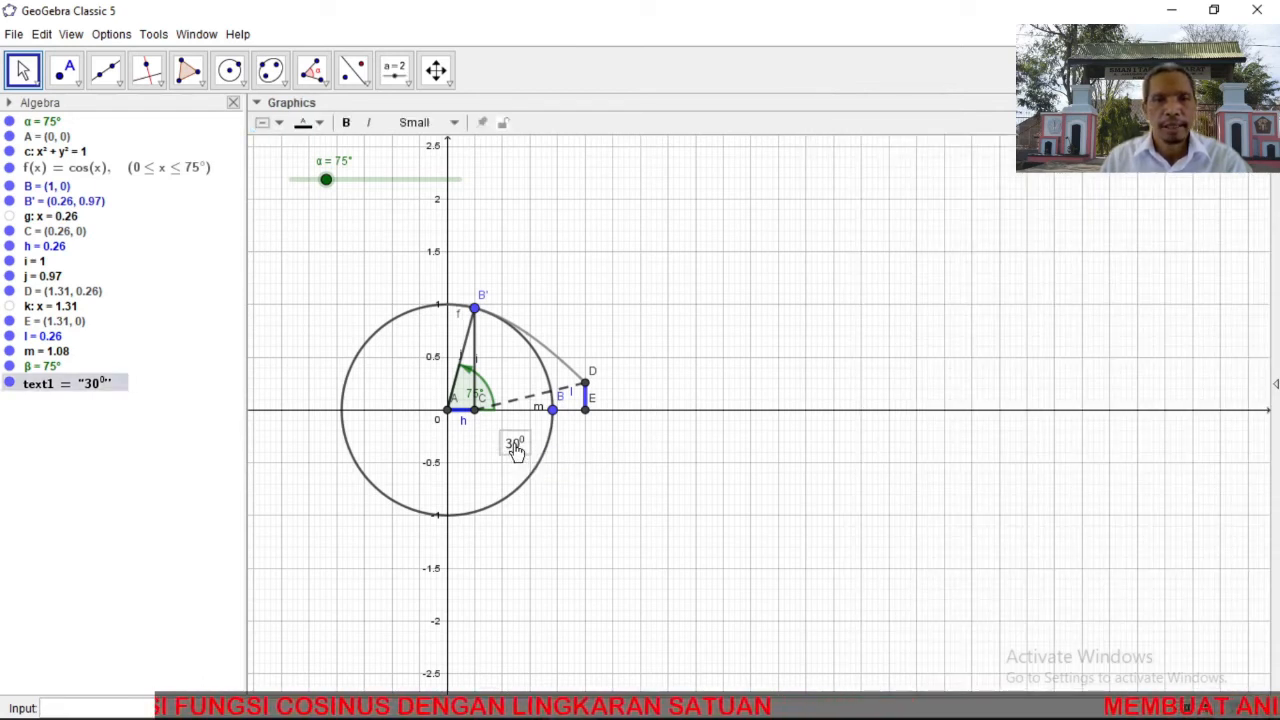
{"action": "left_click_drag", "start_coordinate": [513, 450], "coordinate": [502, 444]}
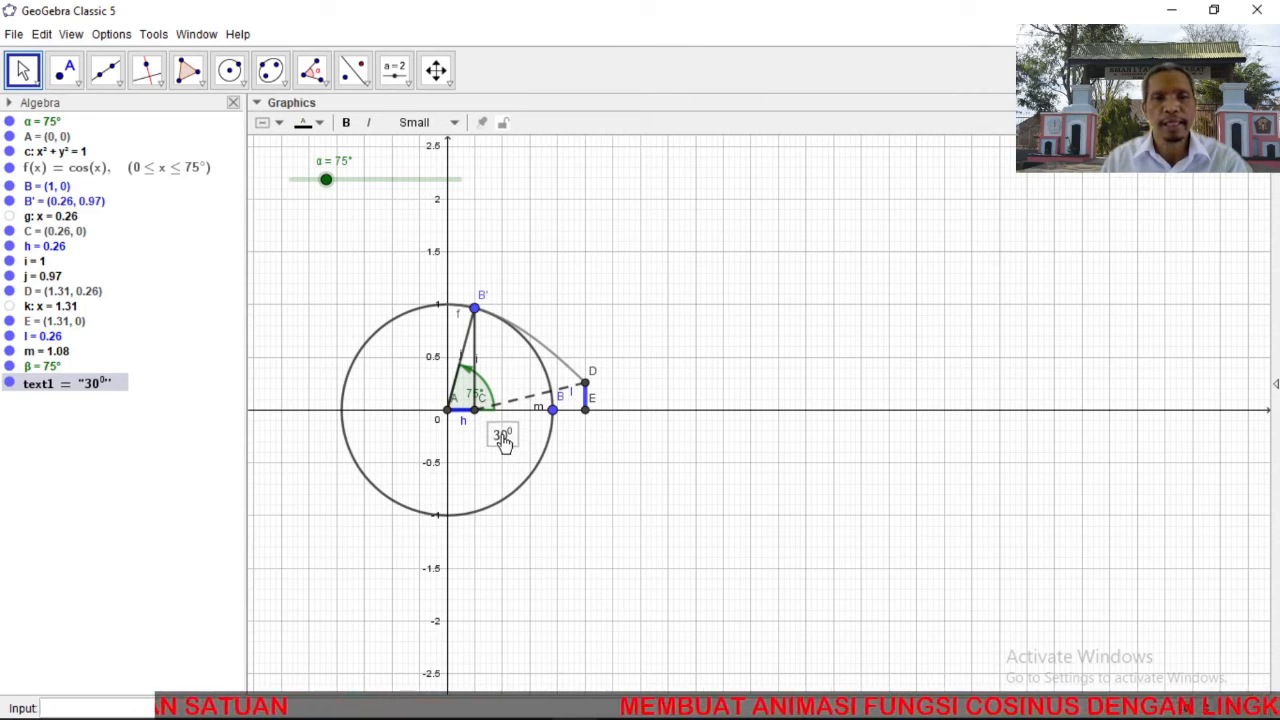
{"action": "left_click_drag", "start_coordinate": [504, 445], "coordinate": [504, 442]}
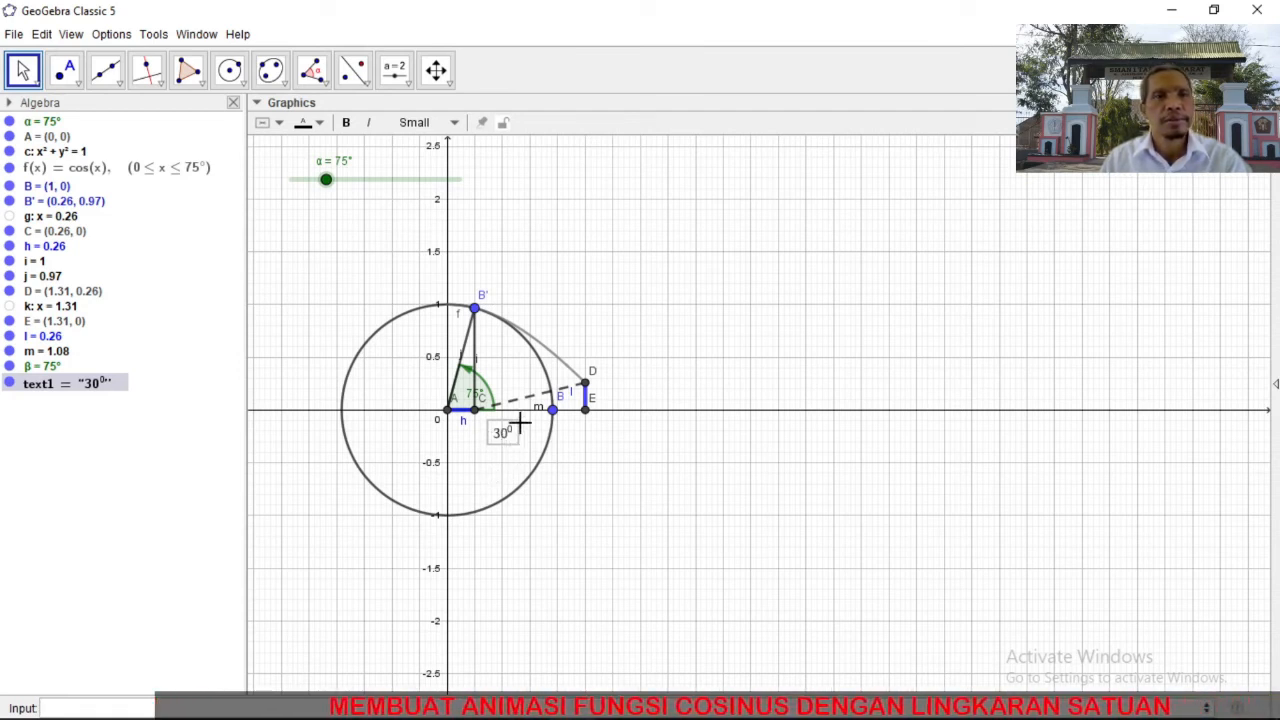
Insert the text 45⁰ below the x-axis, to the lower right of the 30⁰ label.
{"action": "left_click", "coordinate": [410, 86]}
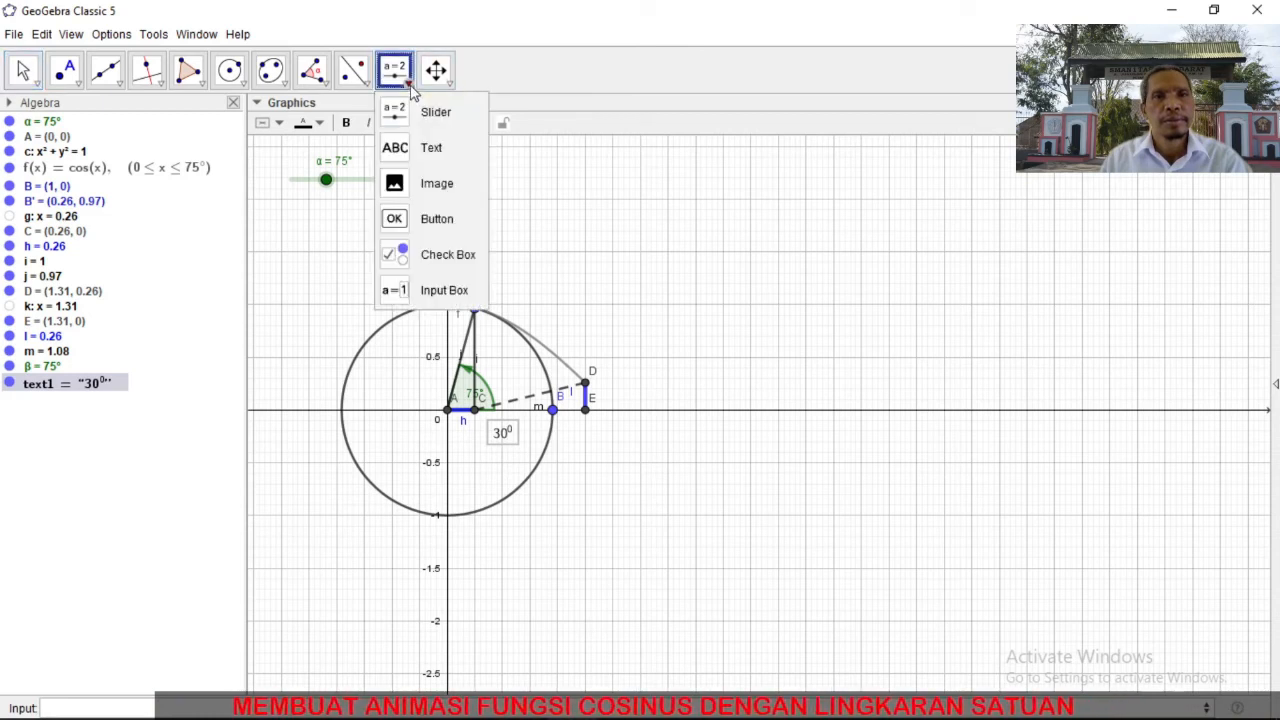
{"action": "left_click", "coordinate": [433, 152]}
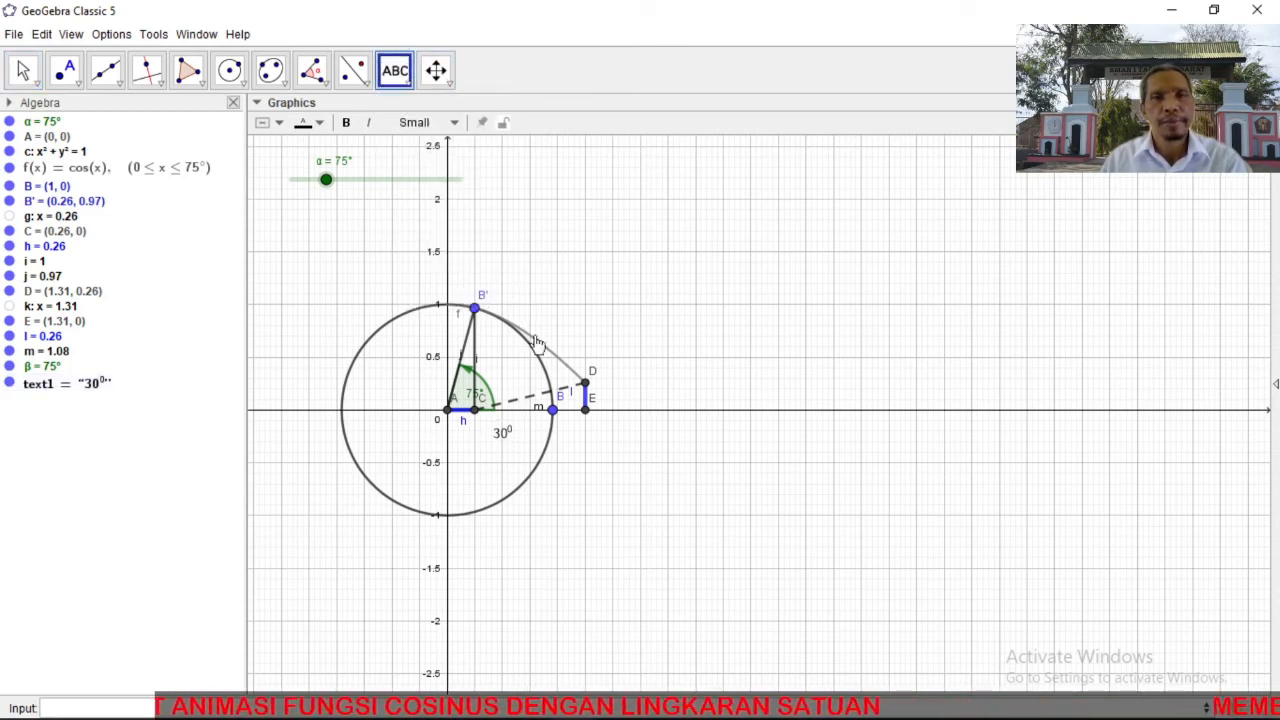
{"action": "left_click", "coordinate": [530, 453]}
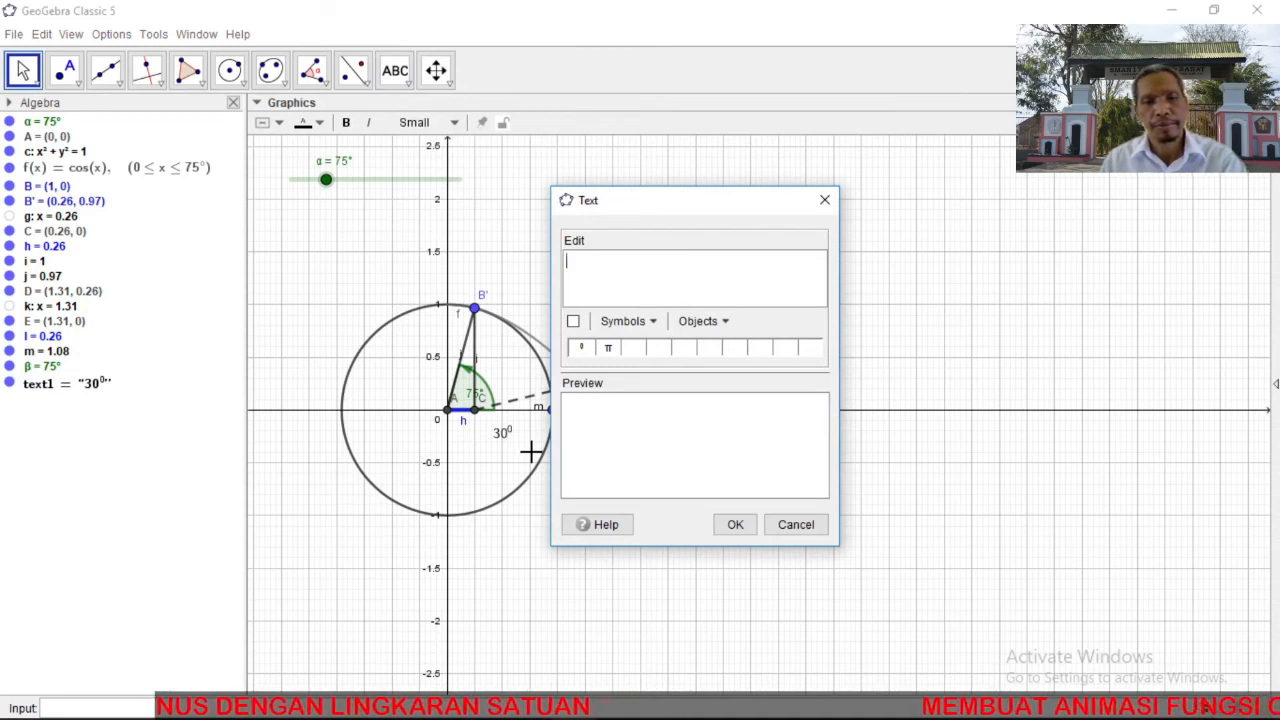
{"action": "type", "text": "45"}
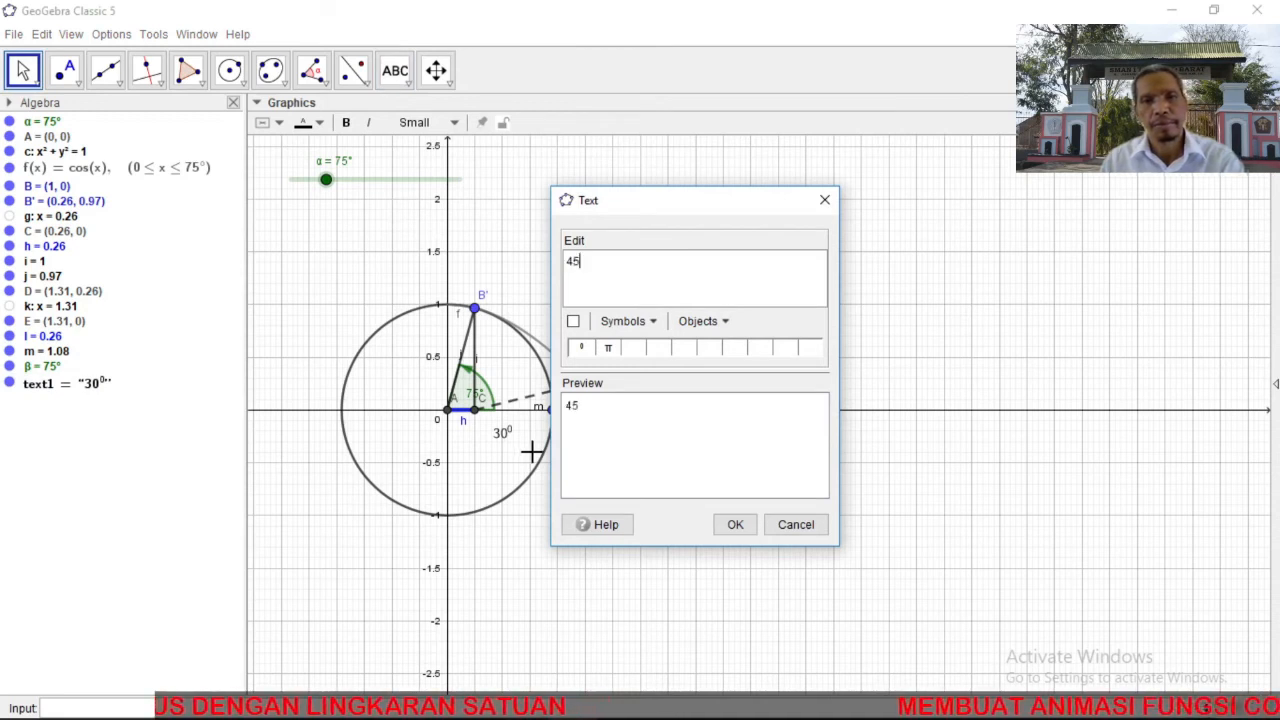
{"action": "left_click", "coordinate": [581, 347]}
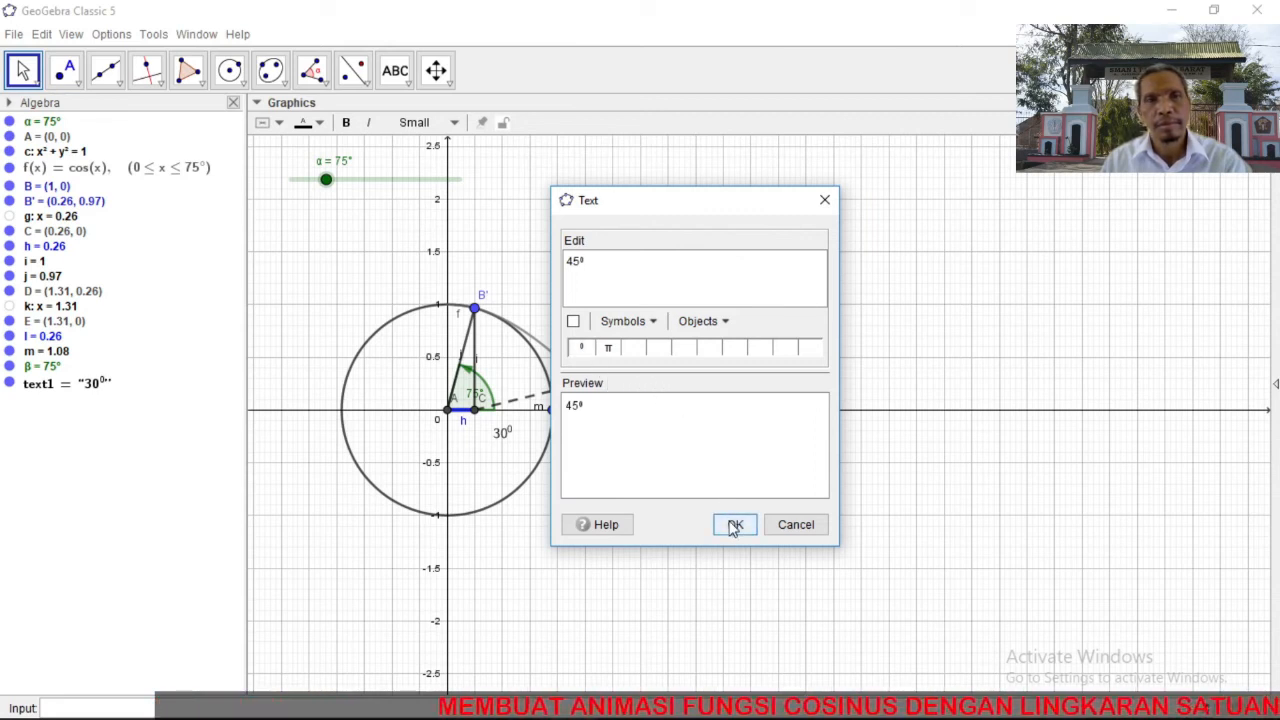
{"action": "left_click", "coordinate": [735, 525]}
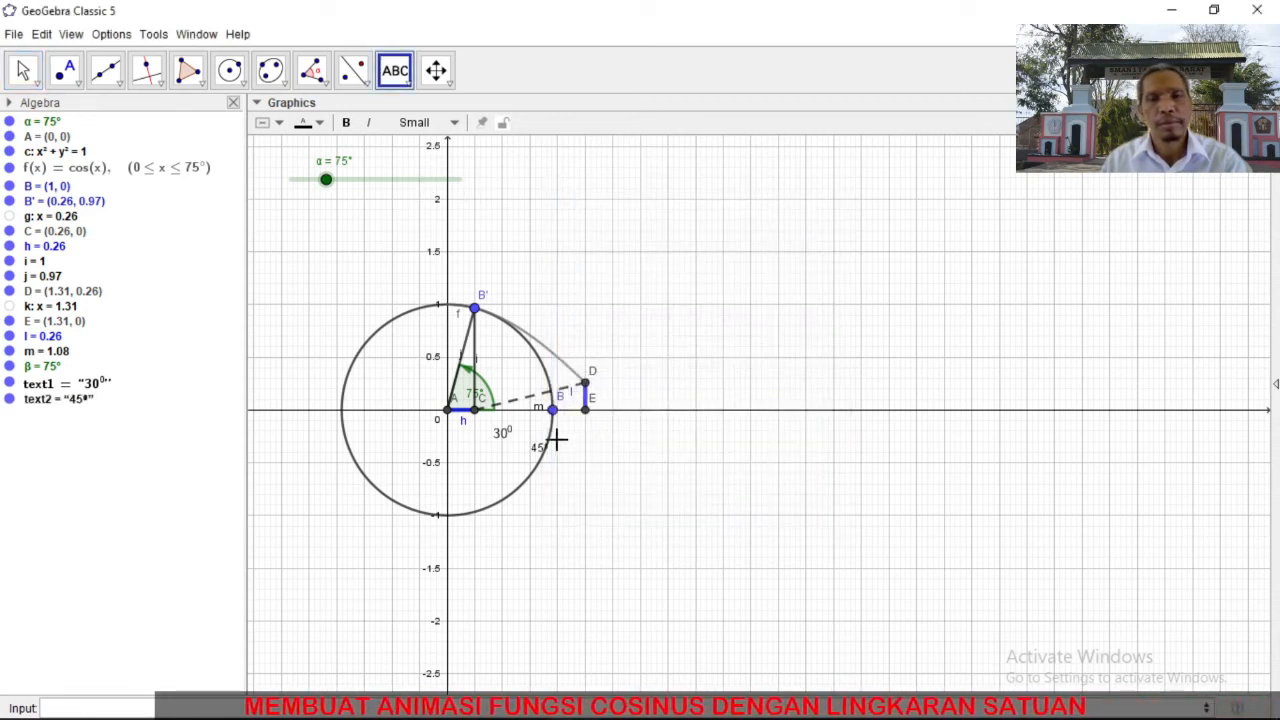
Format the 45⁰ text as a LaTeX formula and move the label slightly up and left, below the x-axis.
{"action": "right_click", "coordinate": [84, 405]}
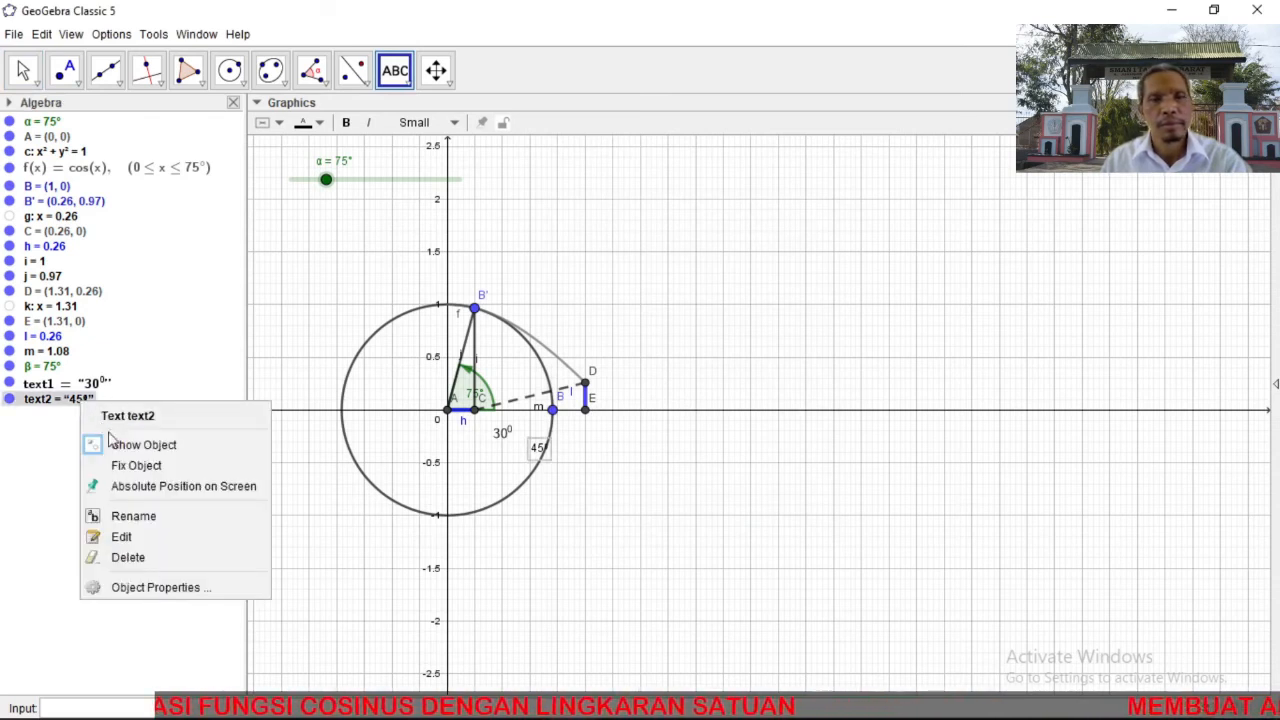
{"action": "left_click", "coordinate": [160, 587]}
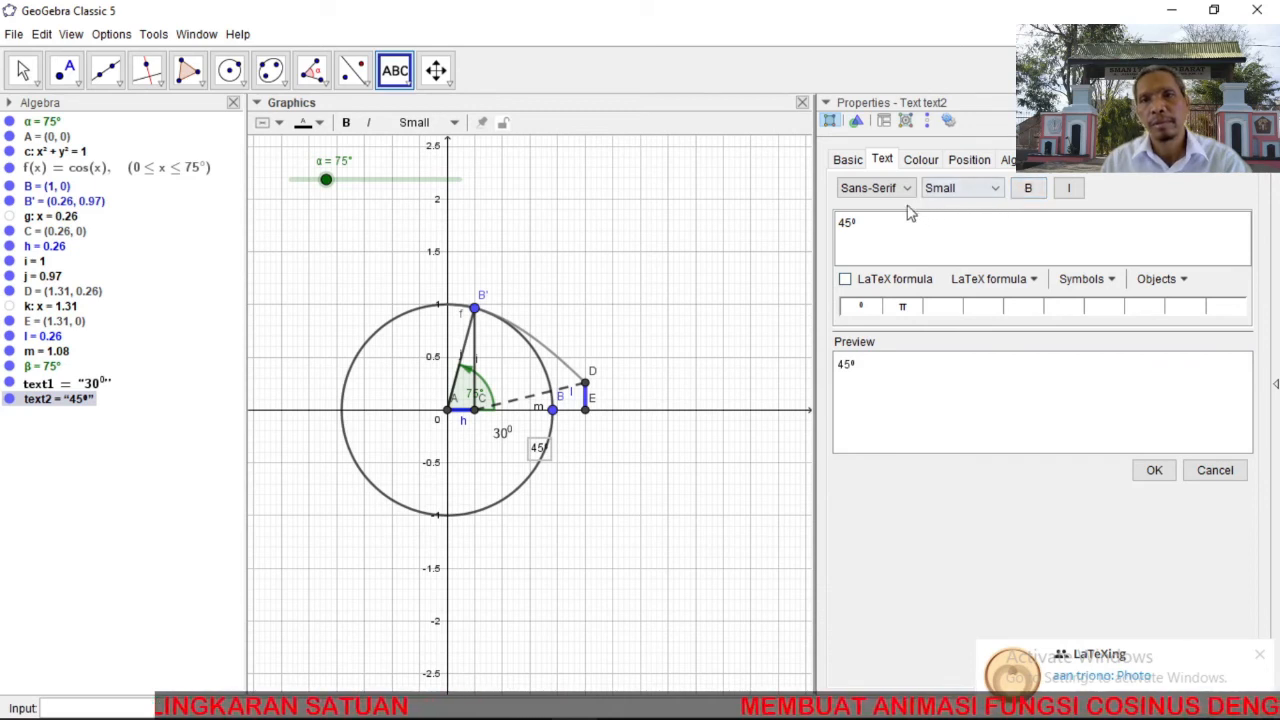
{"action": "left_click", "coordinate": [845, 280]}
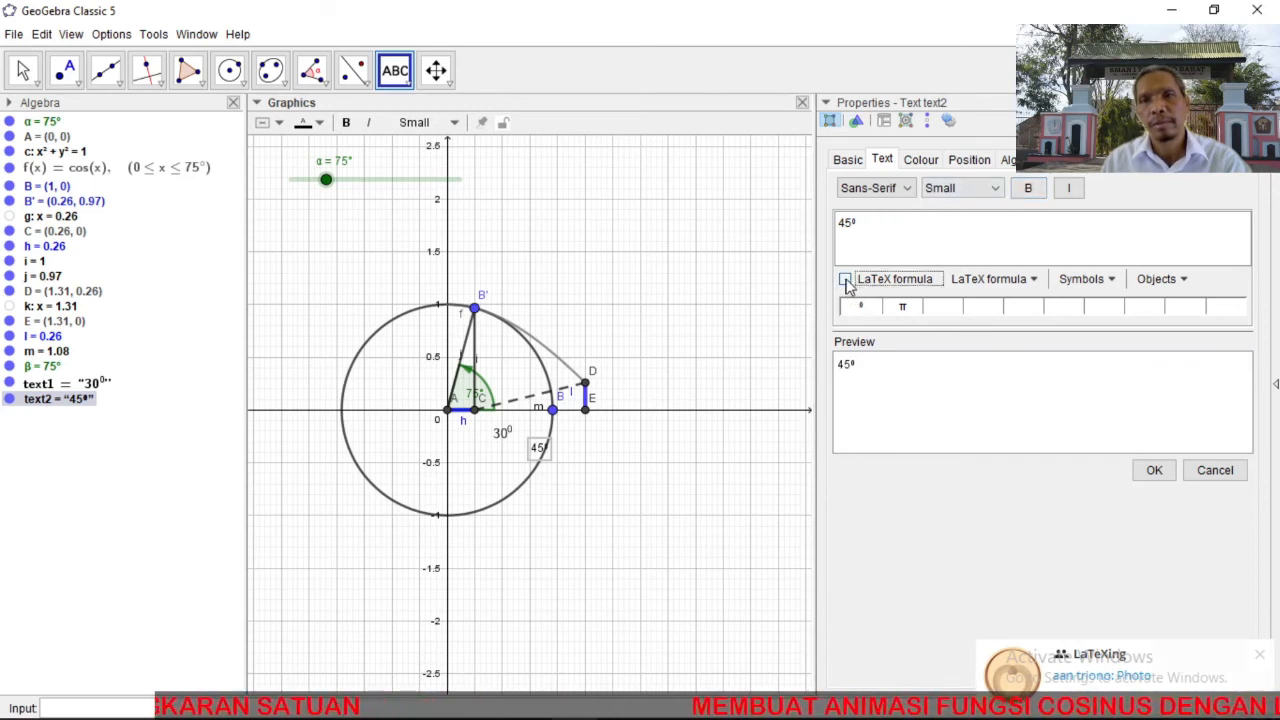
{"action": "left_click", "coordinate": [1150, 471]}
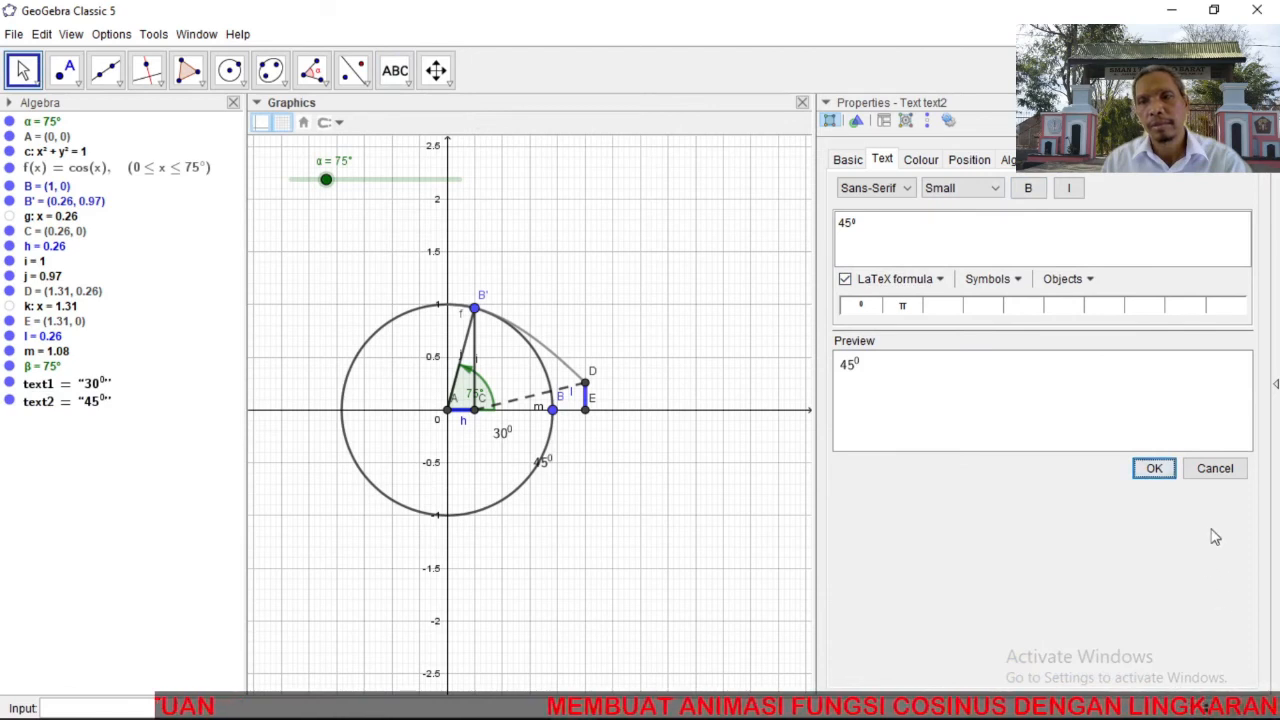
{"action": "left_click", "coordinate": [1257, 103]}
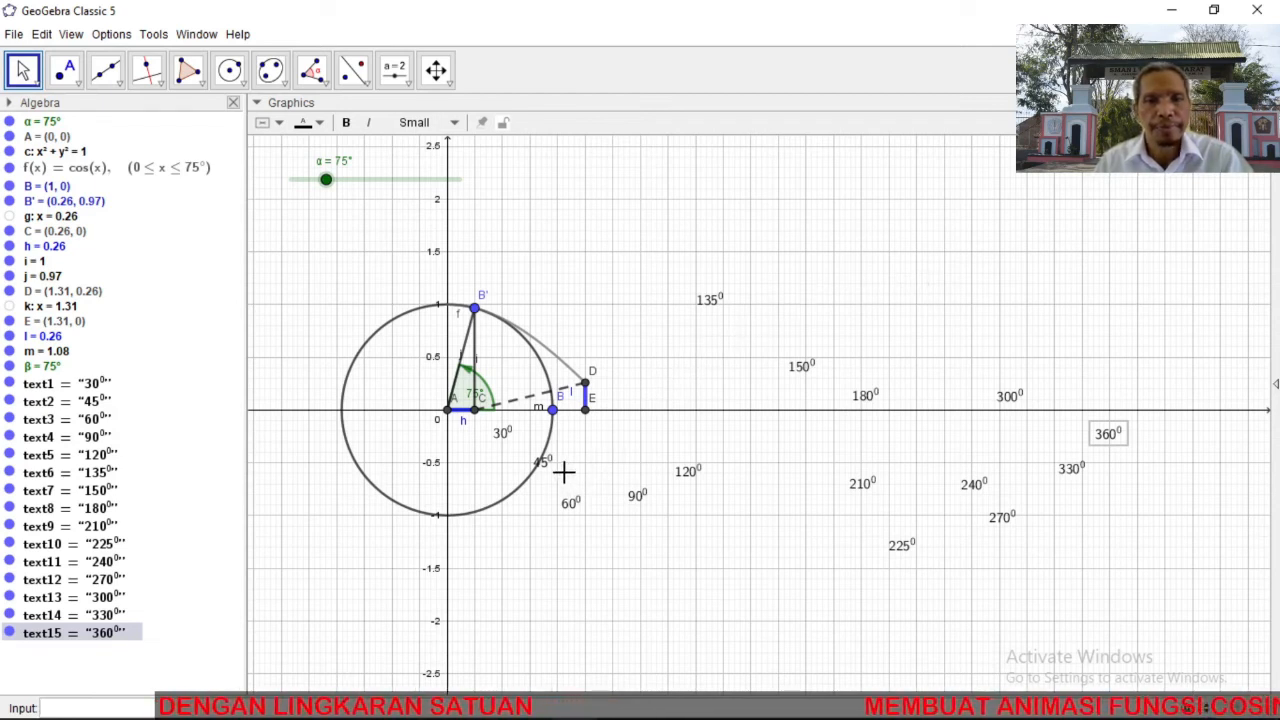
{"action": "left_click_drag", "start_coordinate": [544, 467], "coordinate": [538, 453]}
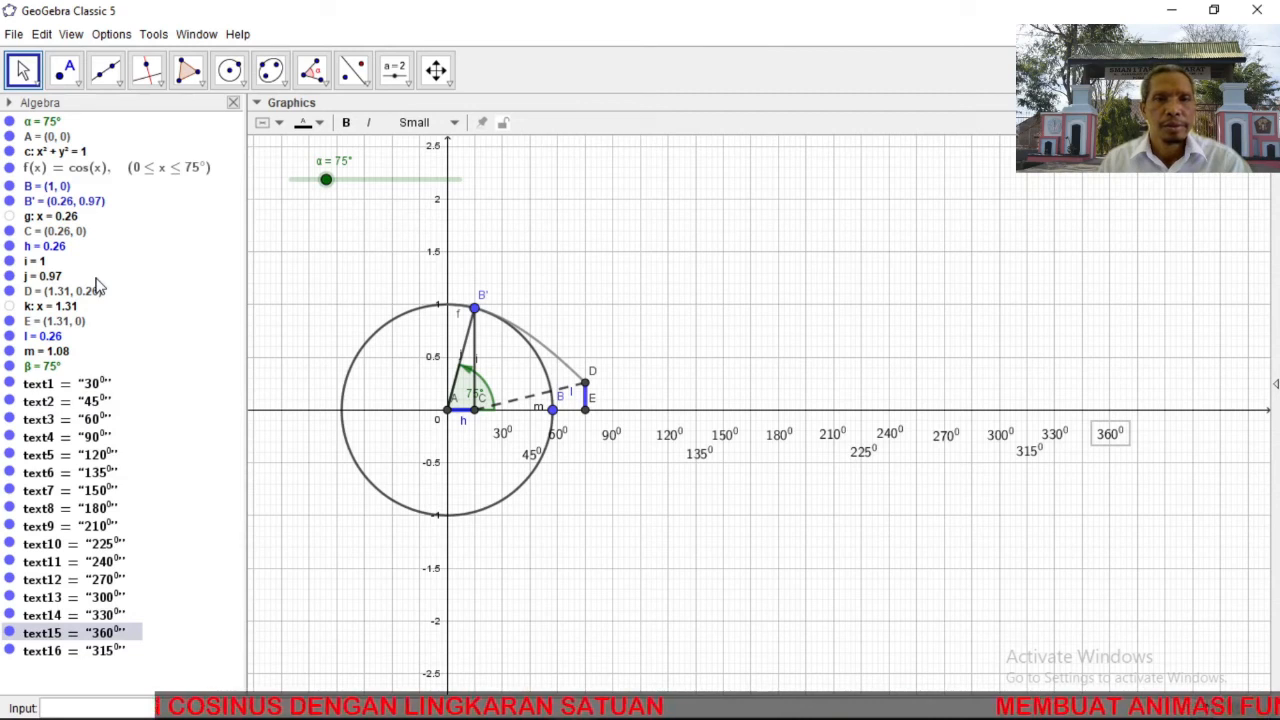
Colour the cosine function f red and increase its line thickness to about 11 in the object properties.
{"action": "right_click", "coordinate": [90, 175]}
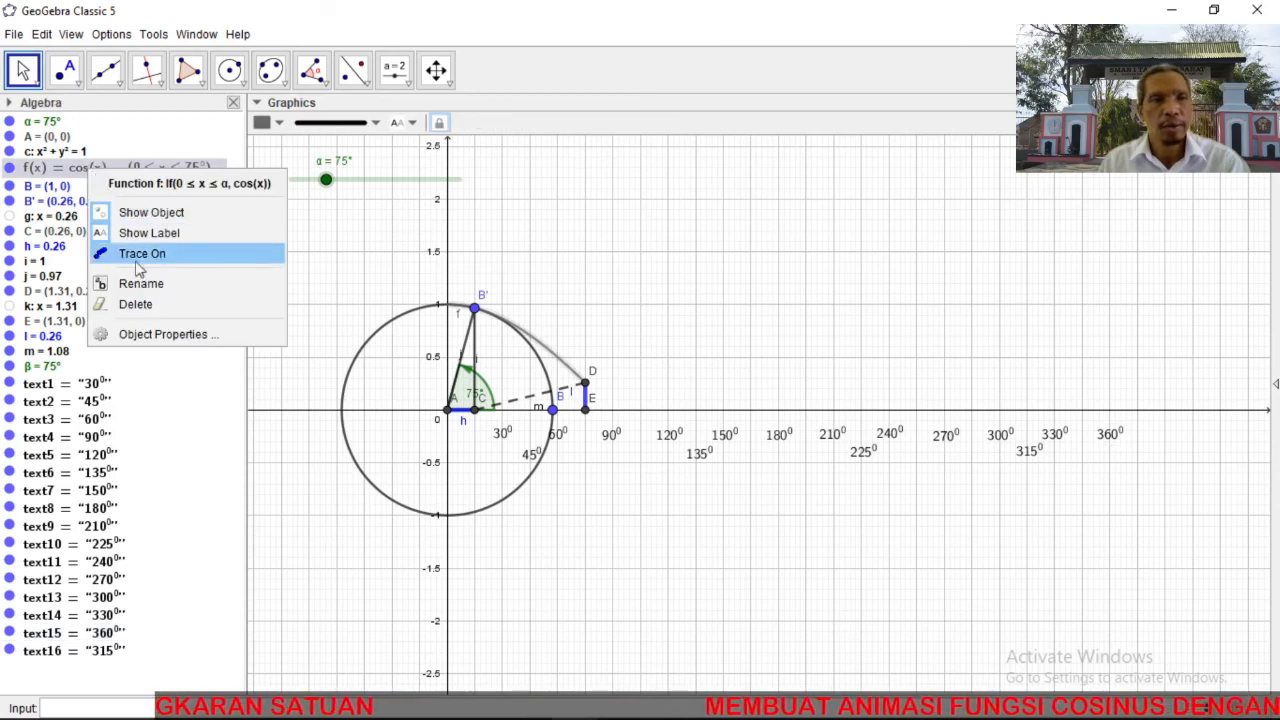
{"action": "left_click", "coordinate": [145, 336]}
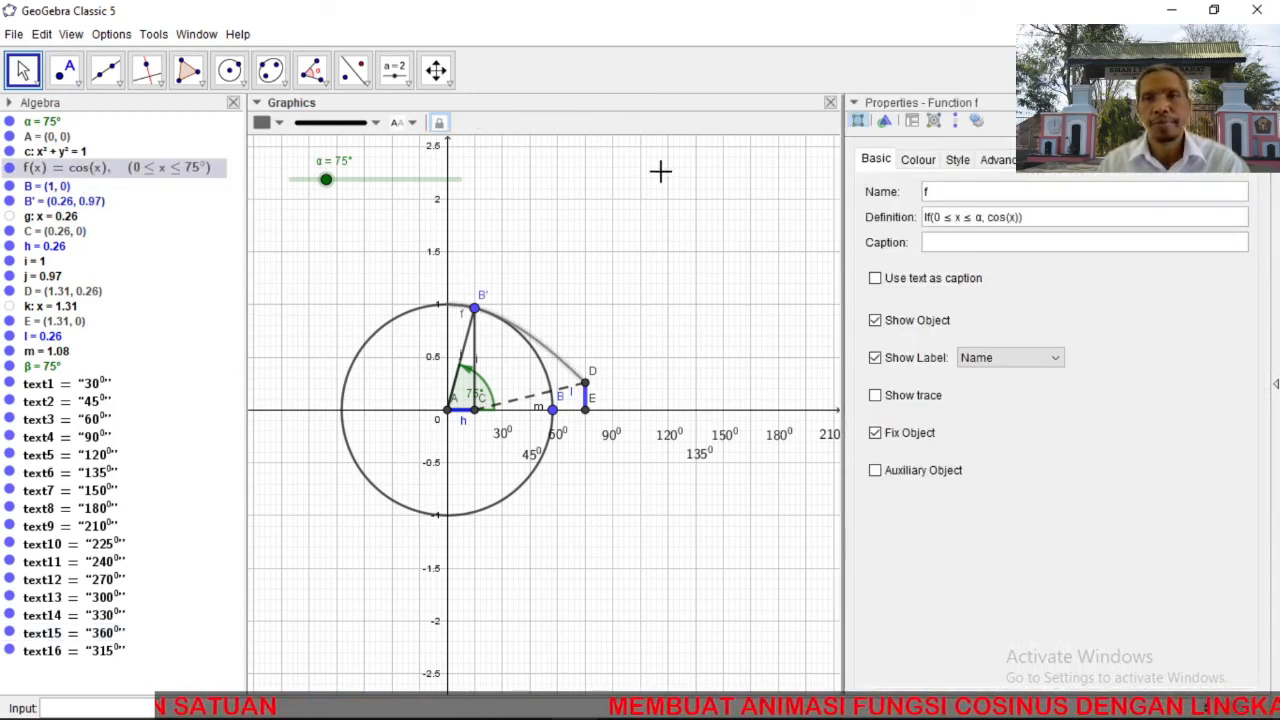
{"action": "left_click", "coordinate": [917, 162]}
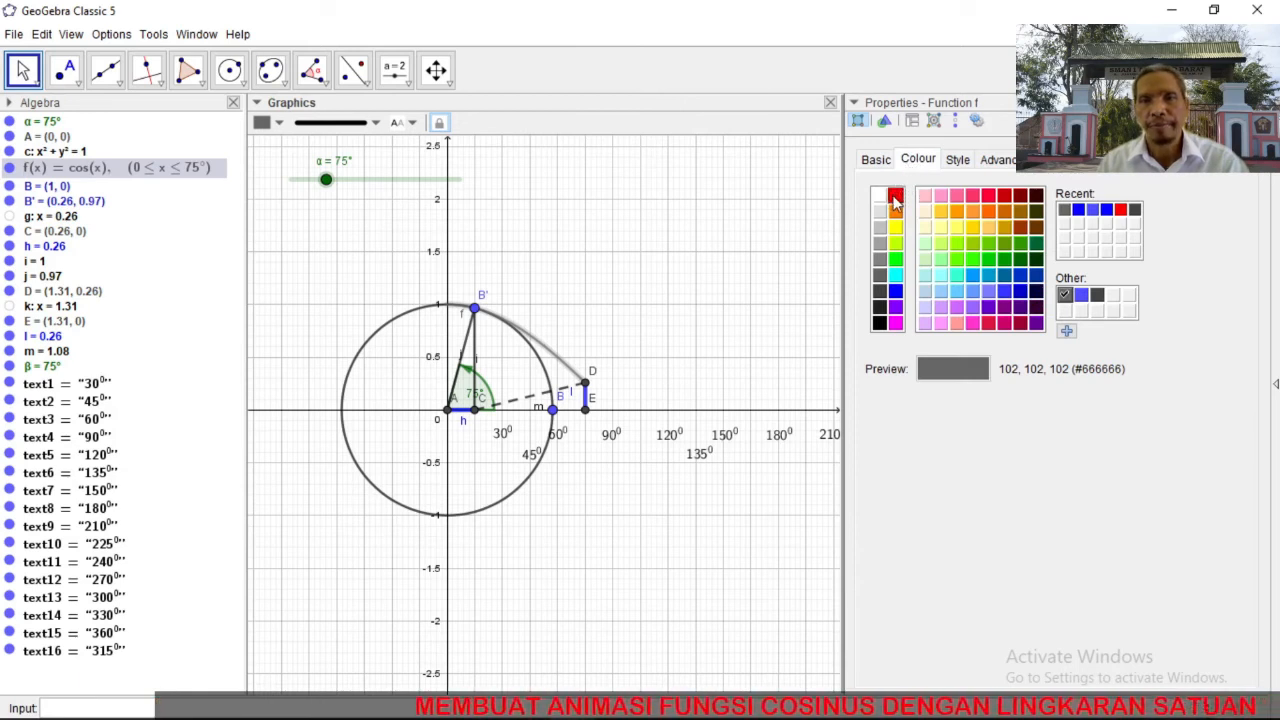
{"action": "left_click", "coordinate": [895, 196]}
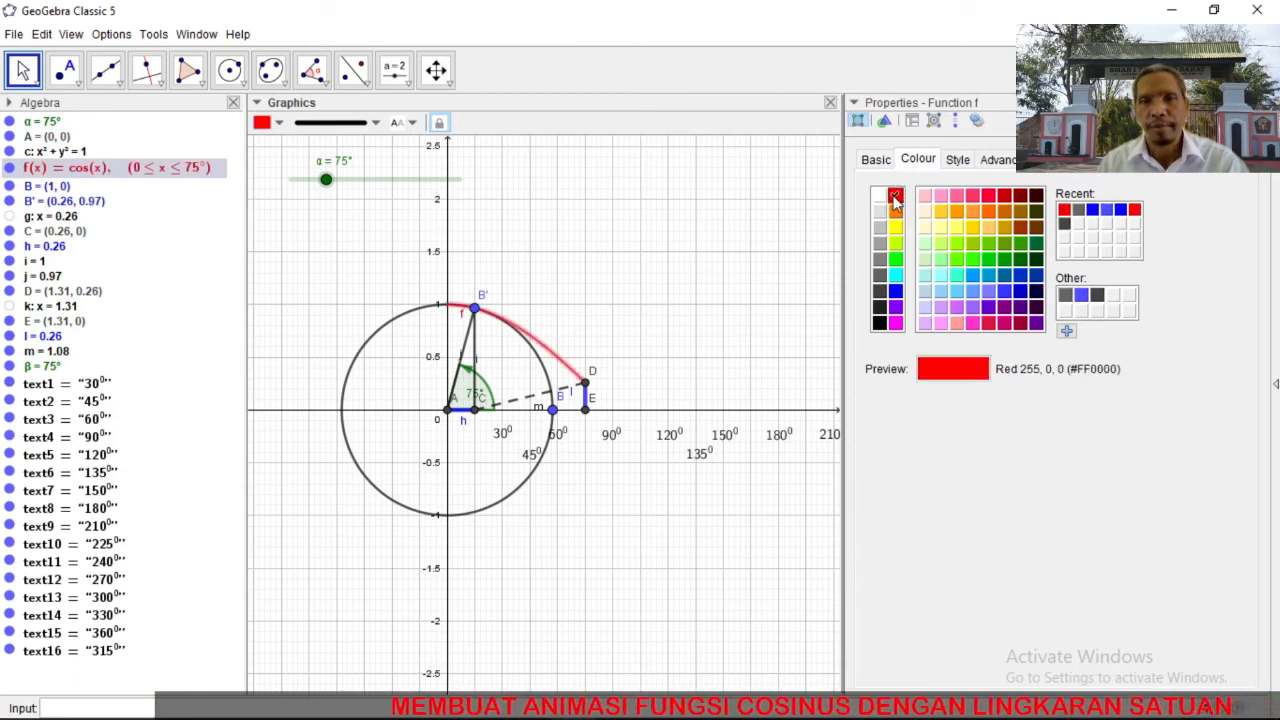
{"action": "left_click", "coordinate": [958, 163]}
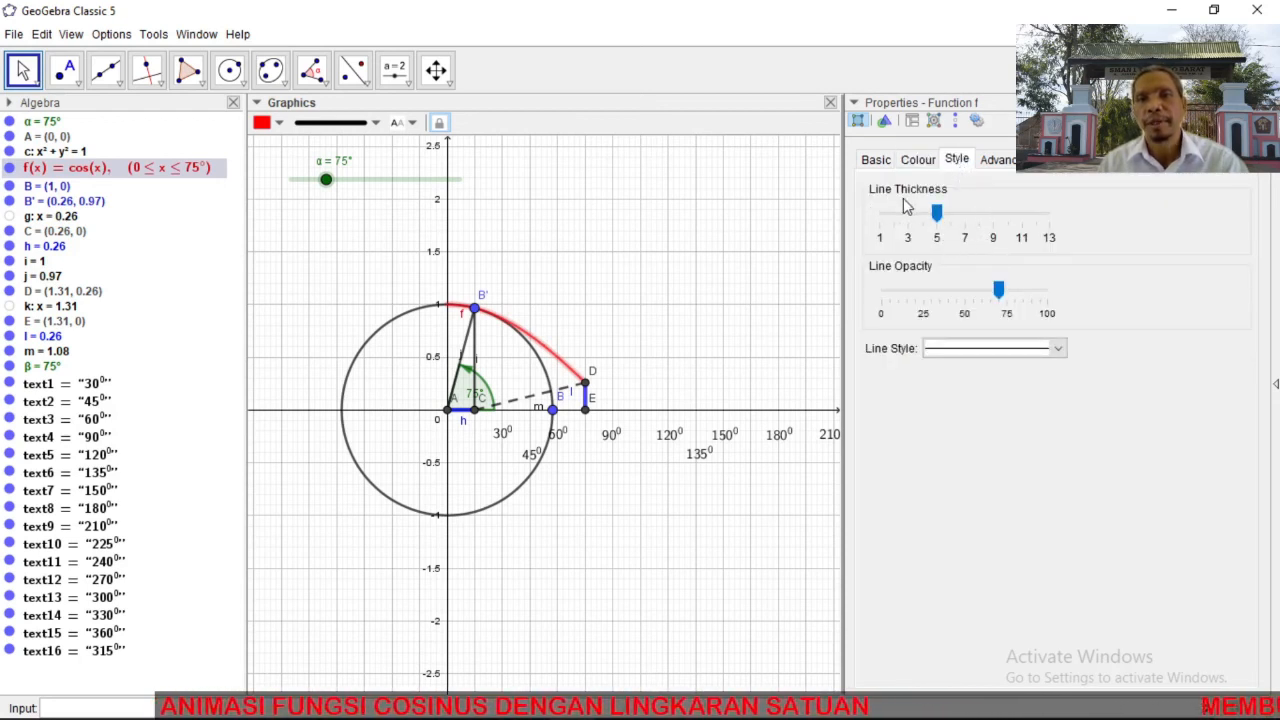
{"action": "left_click_drag", "start_coordinate": [937, 213], "coordinate": [1020, 221]}
{"action": "key", "text": "Escape"}
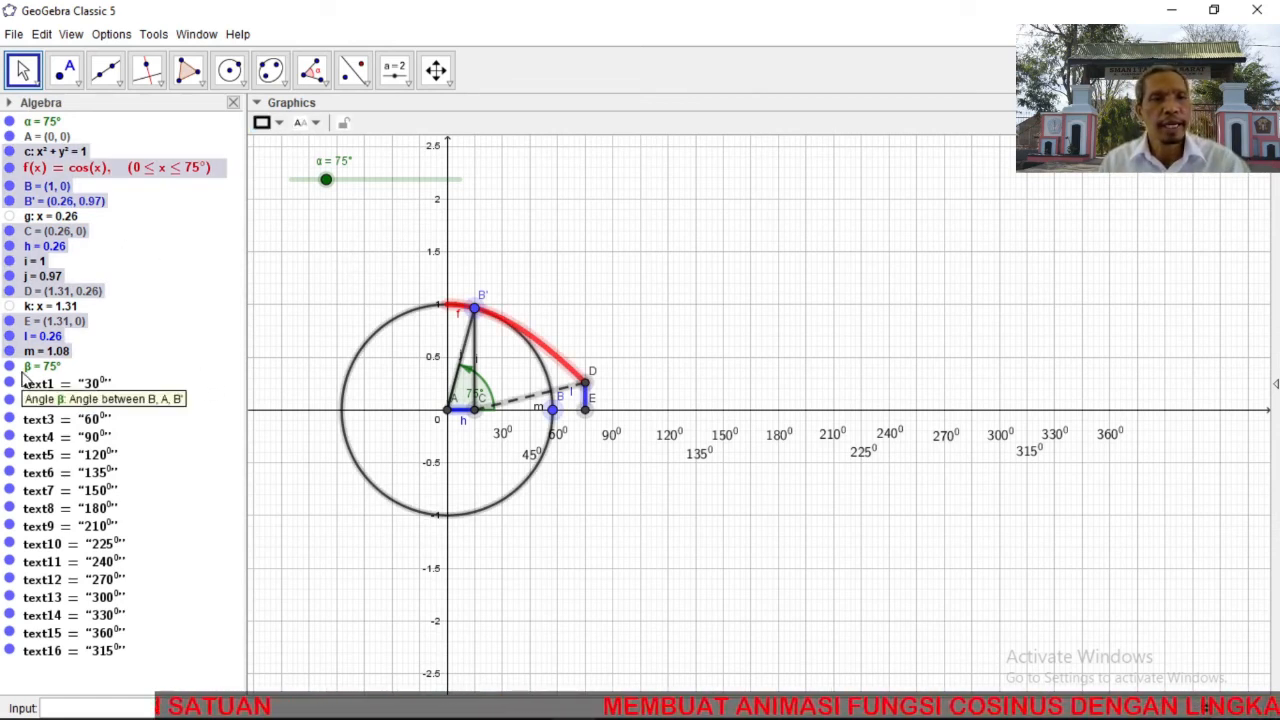
Hide the labels of the selected circle, cosine curve, points and segments, leaving the angle and degree texts labelled, and clear the selection.
{"action": "right_click", "coordinate": [36, 342]}
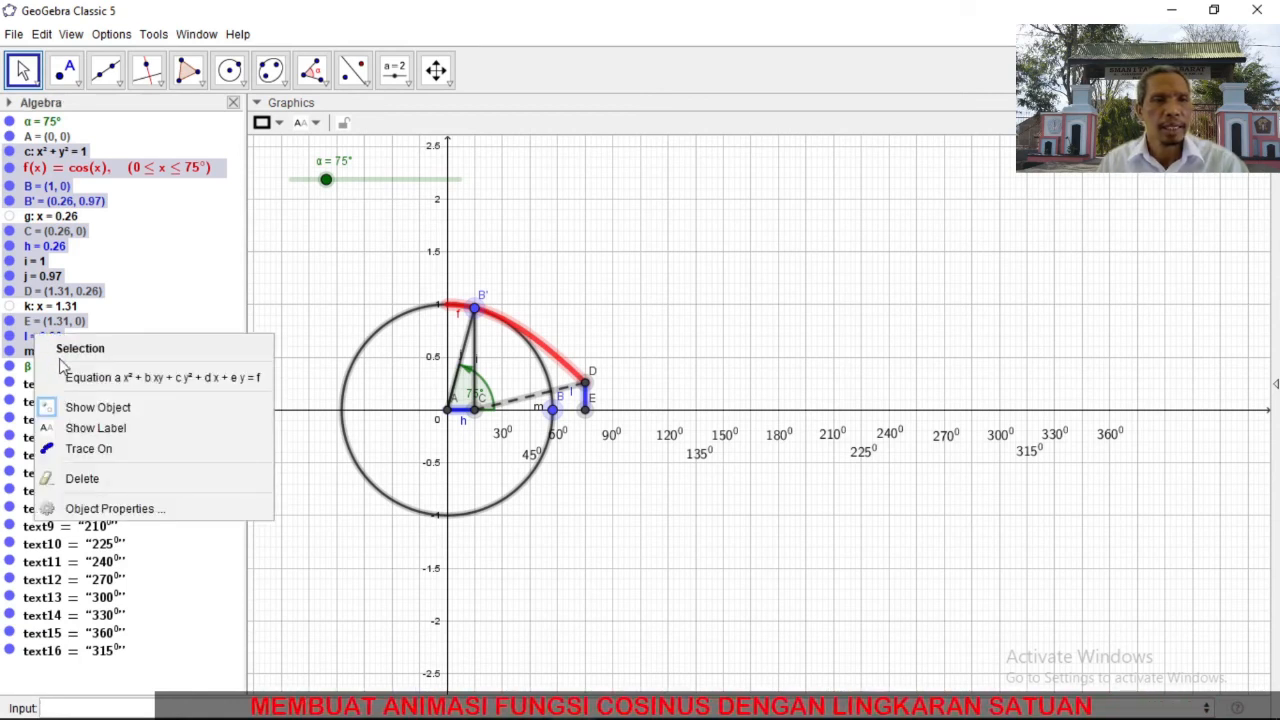
{"action": "left_click", "coordinate": [98, 430]}
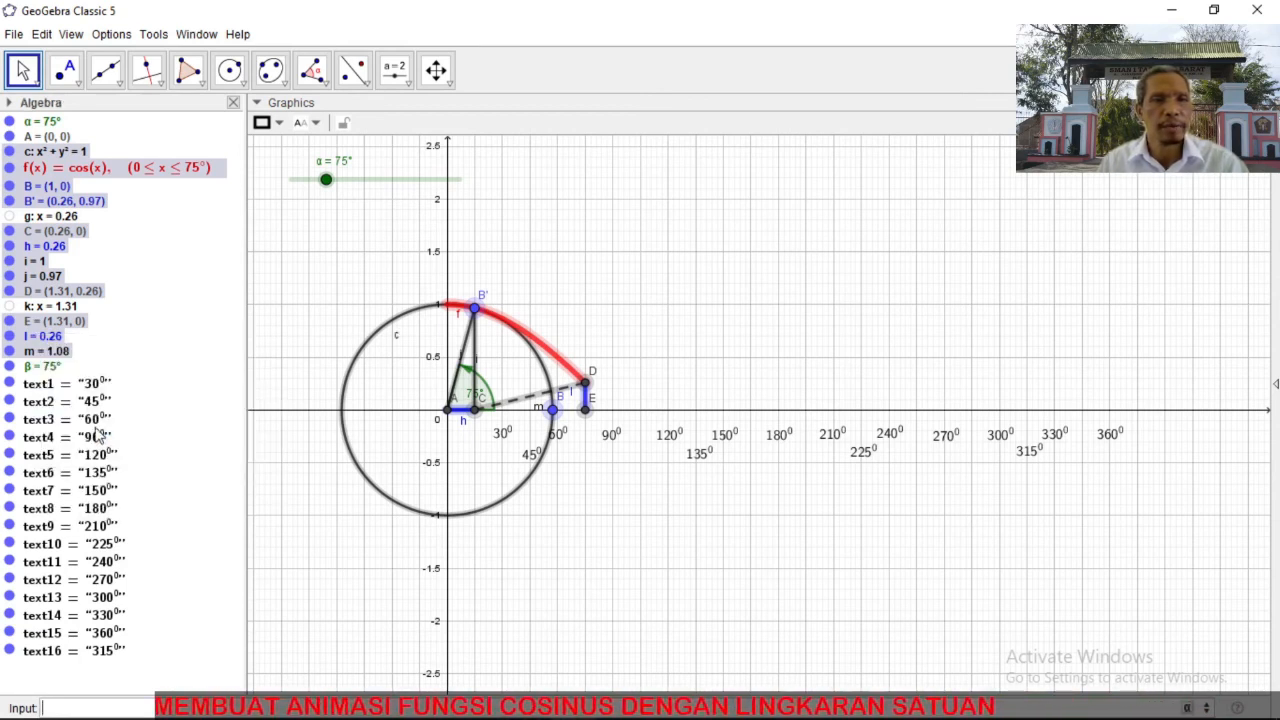
{"action": "right_click", "coordinate": [46, 340]}
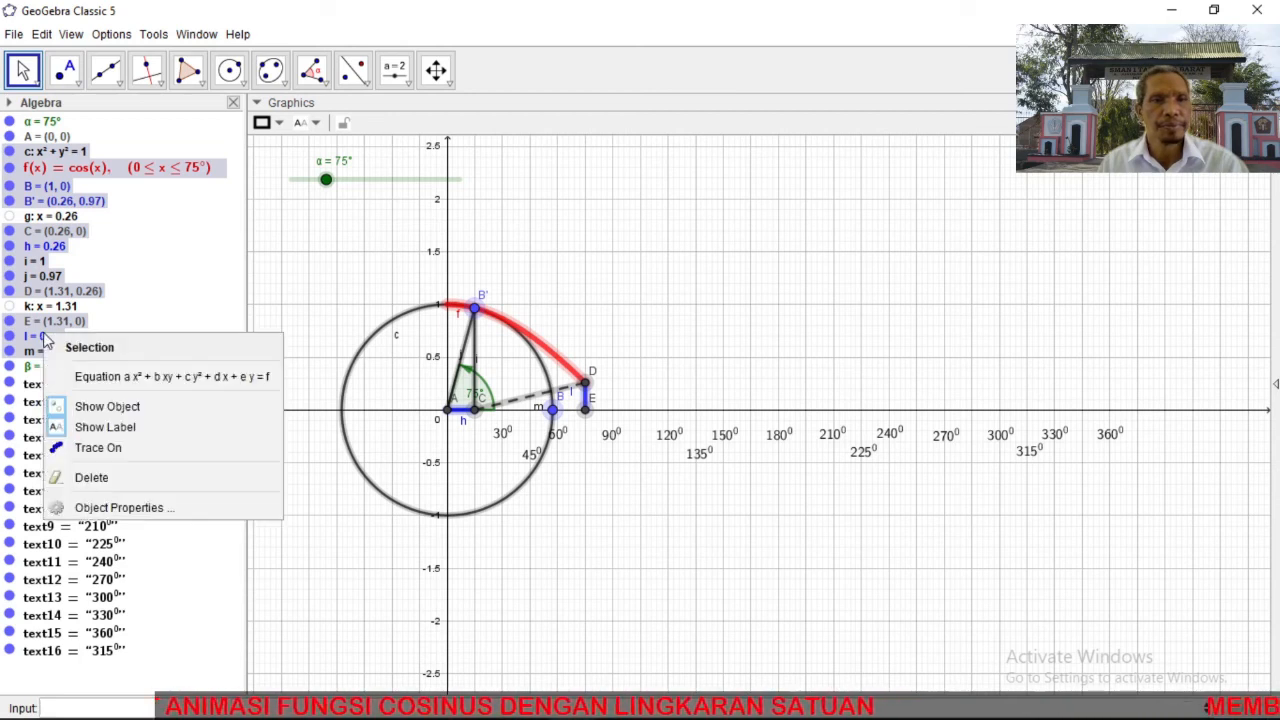
{"action": "left_click", "coordinate": [103, 427]}
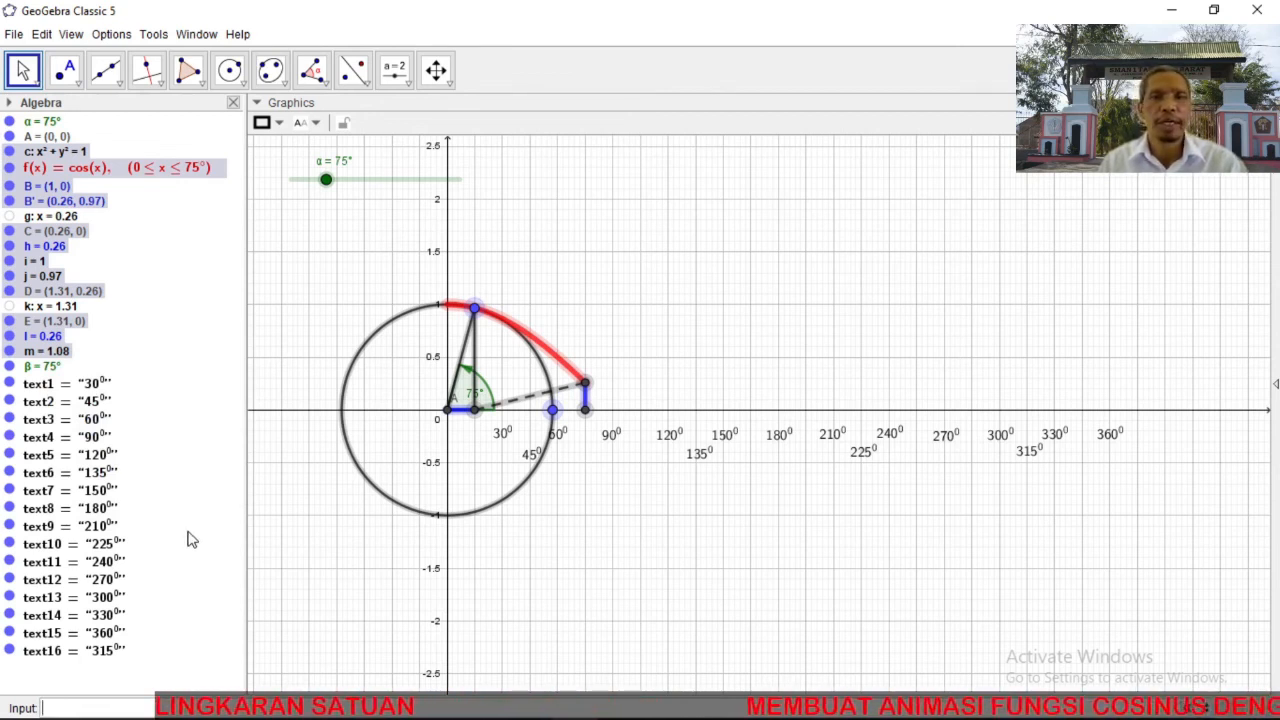
{"action": "left_click", "coordinate": [322, 209]}
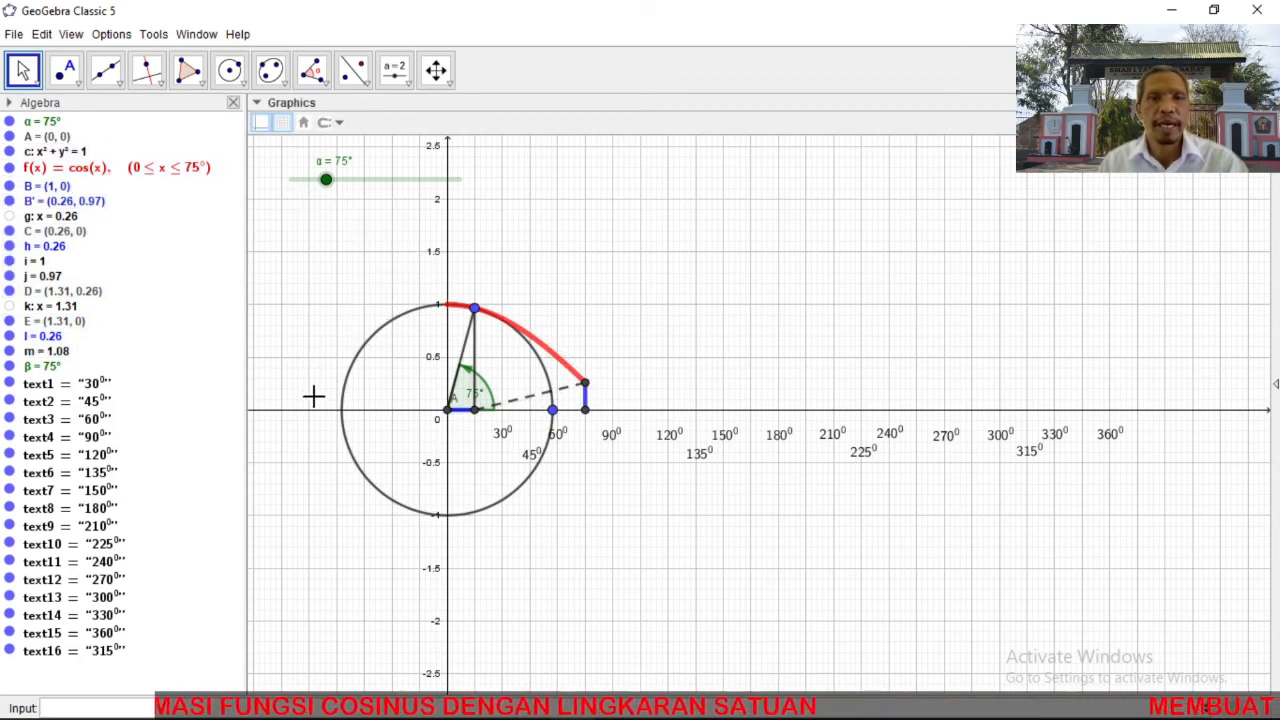
Turn on the animation of the angle slider α.
{"action": "right_click", "coordinate": [326, 181]}
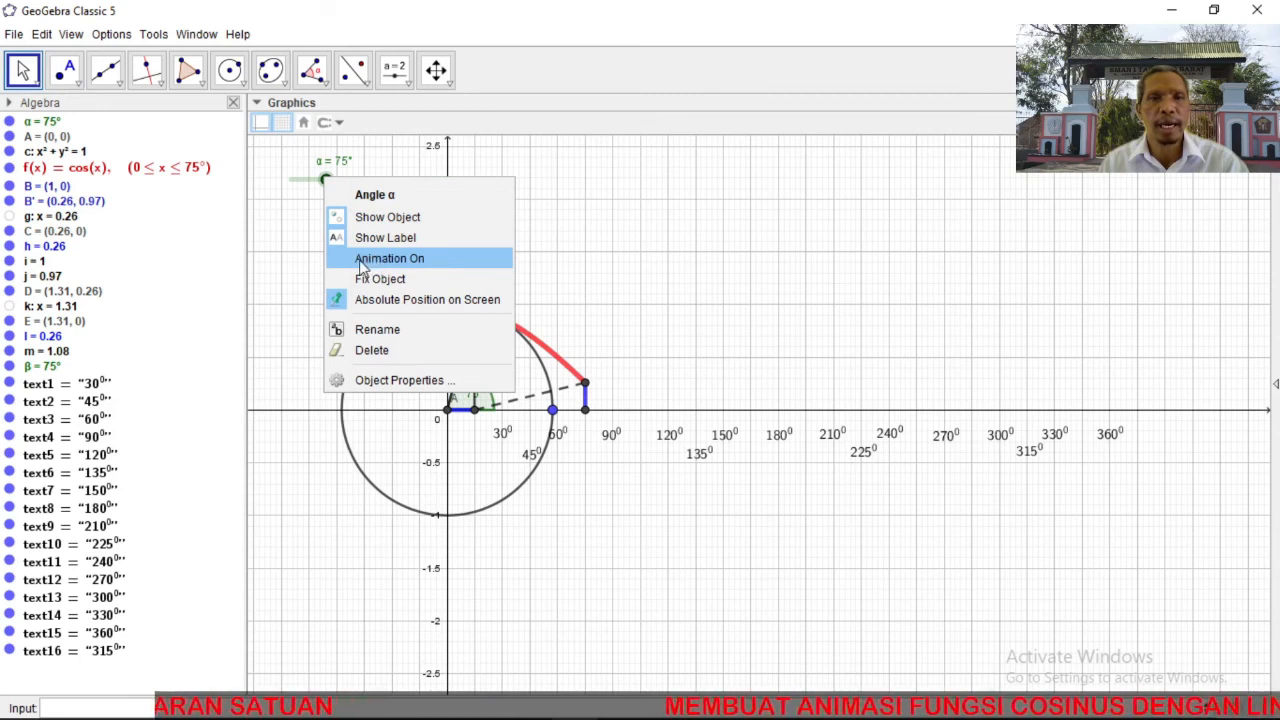
{"action": "left_click", "coordinate": [362, 262]}
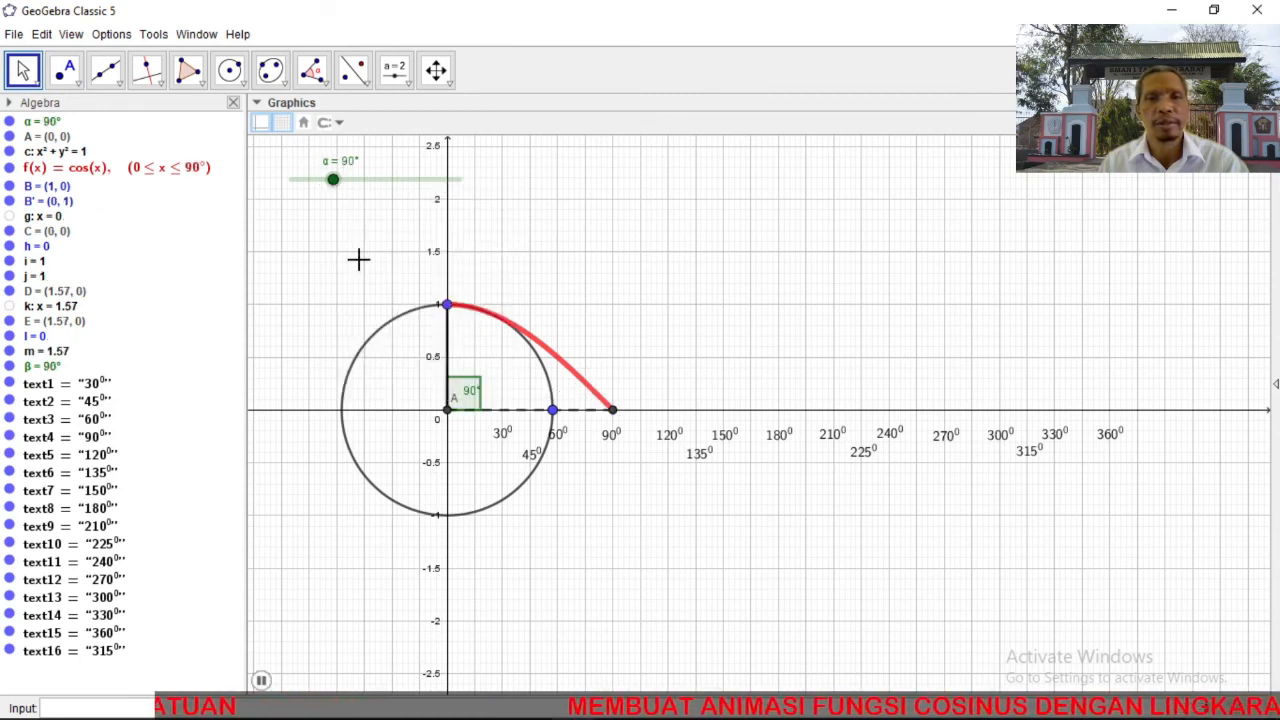